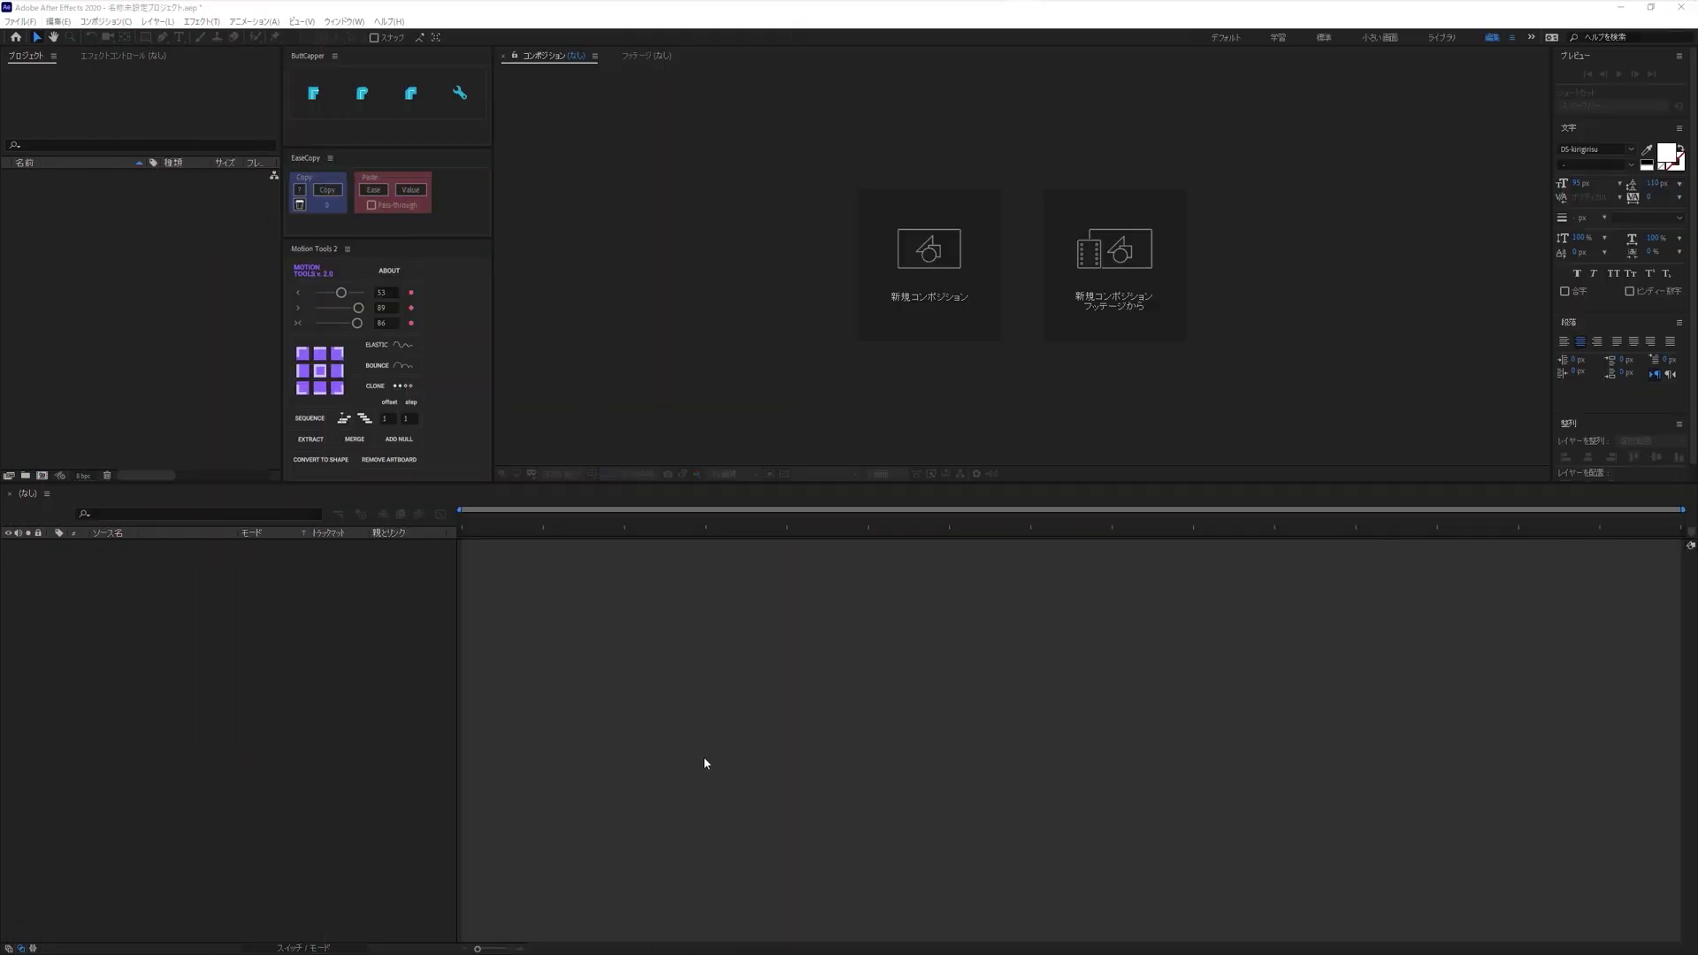
- Create a 1080×1080, 24 fps, 4-second composition holding a comp-sized grey solid named 'bg'
key(ctrl+n)
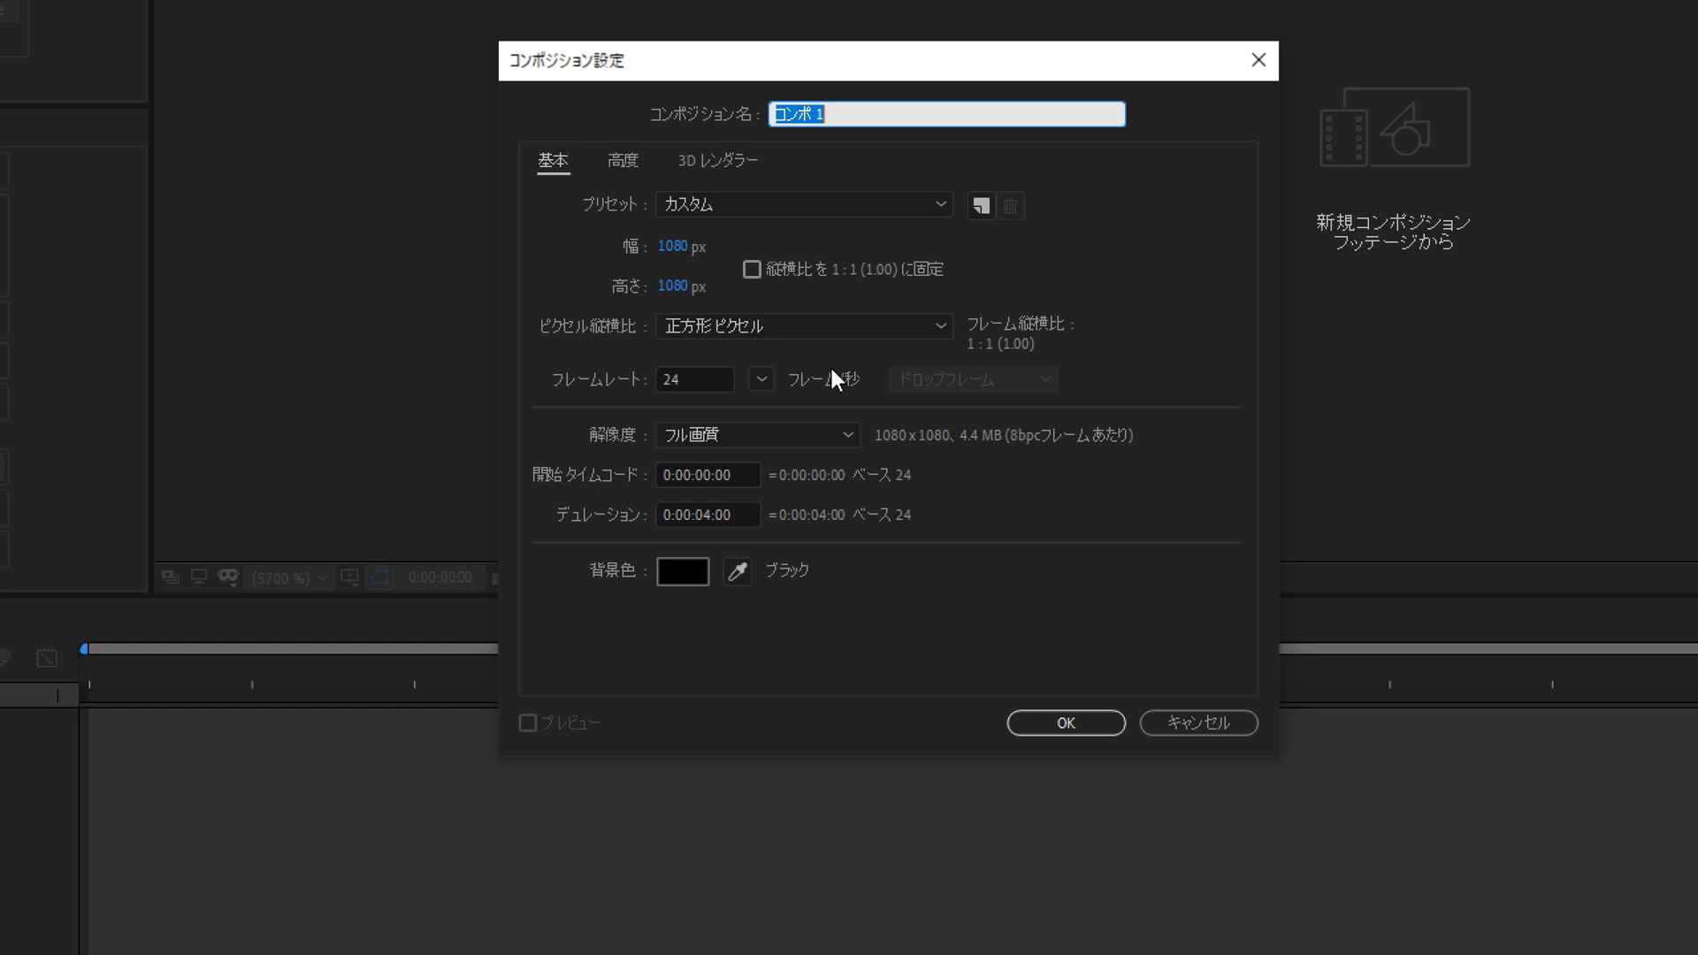
click(1066, 723)
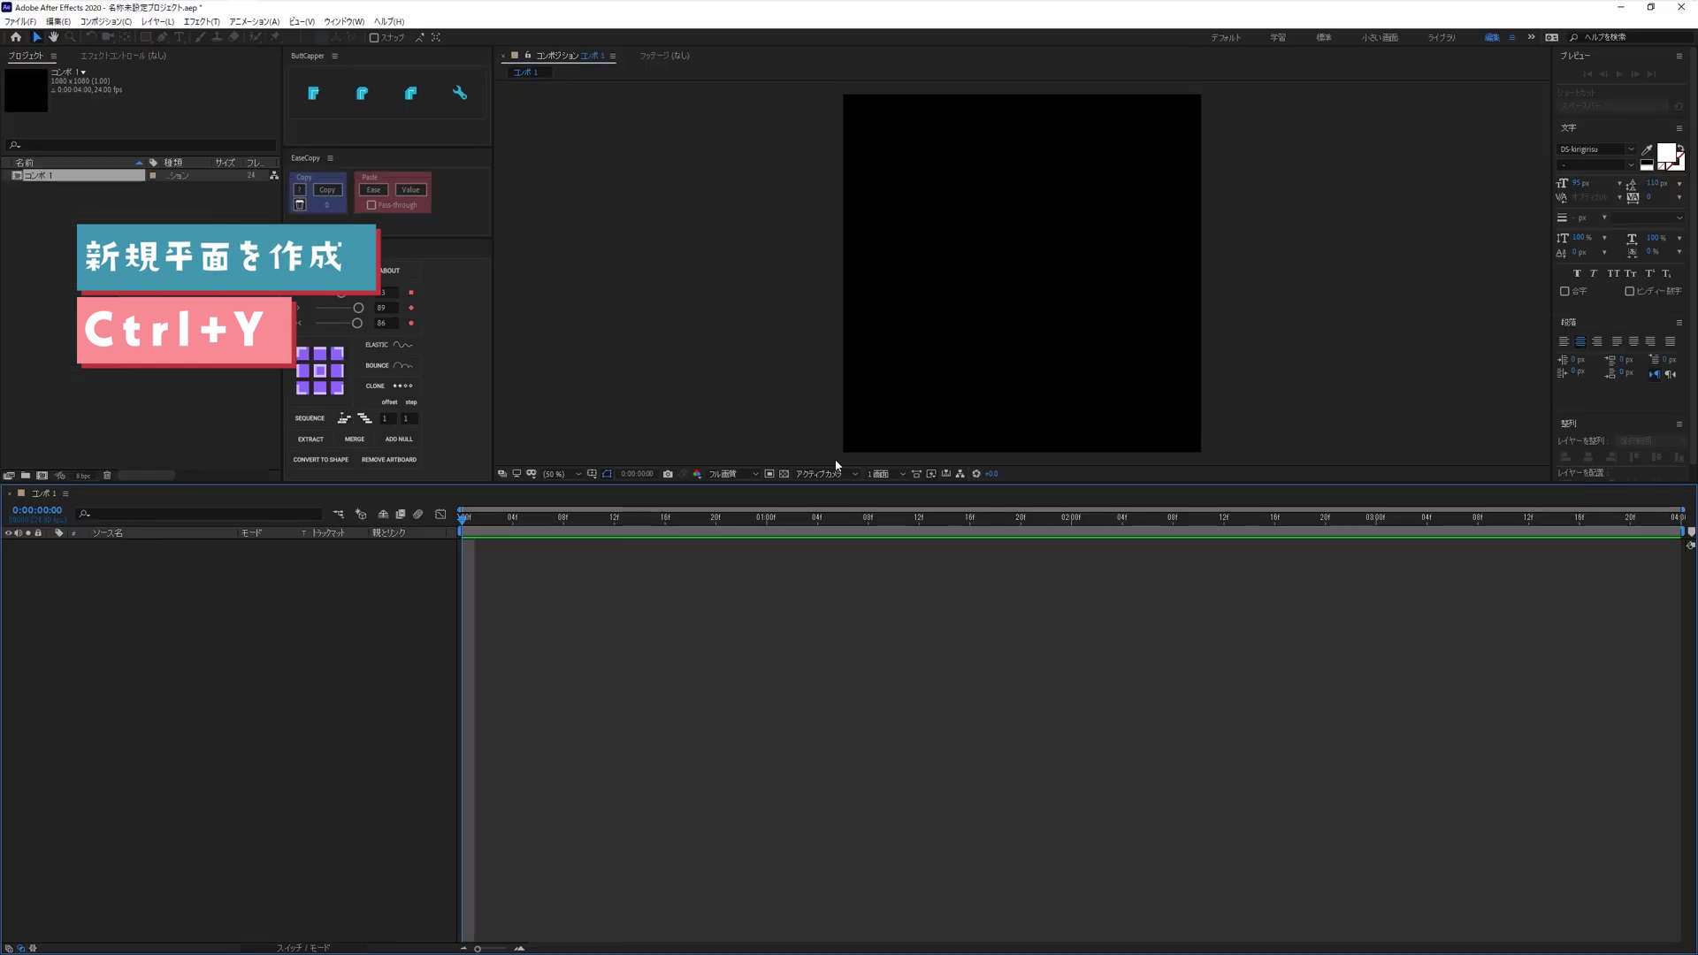
key(ctrl+y)
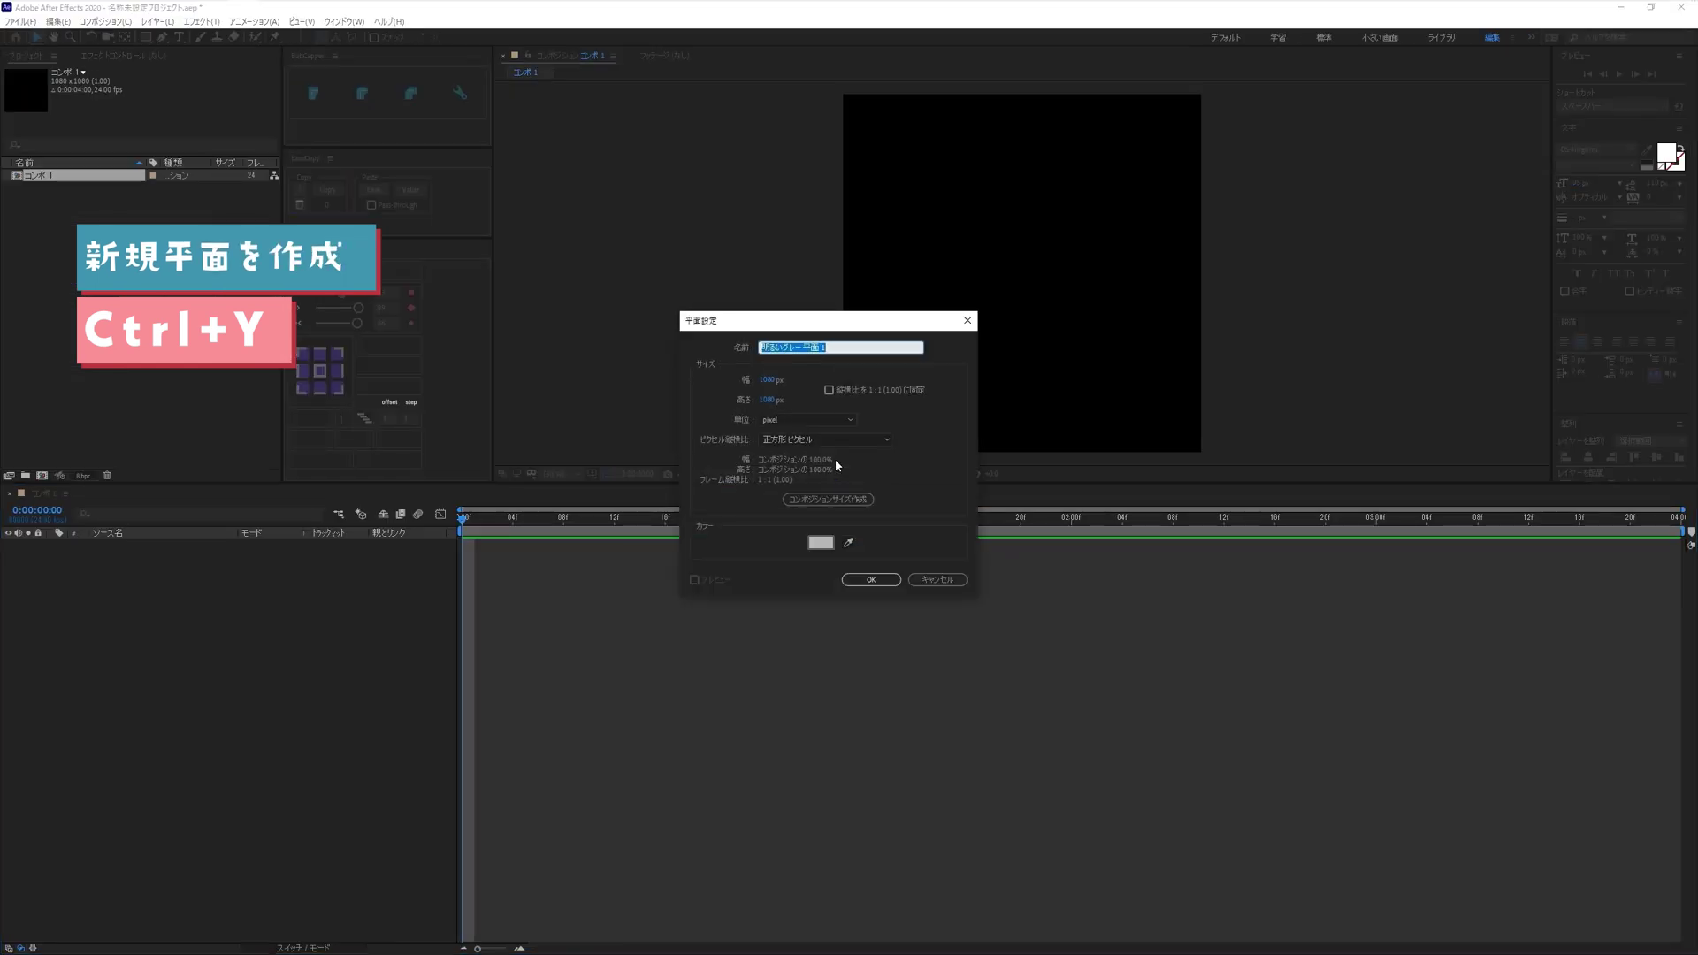
text(bg)
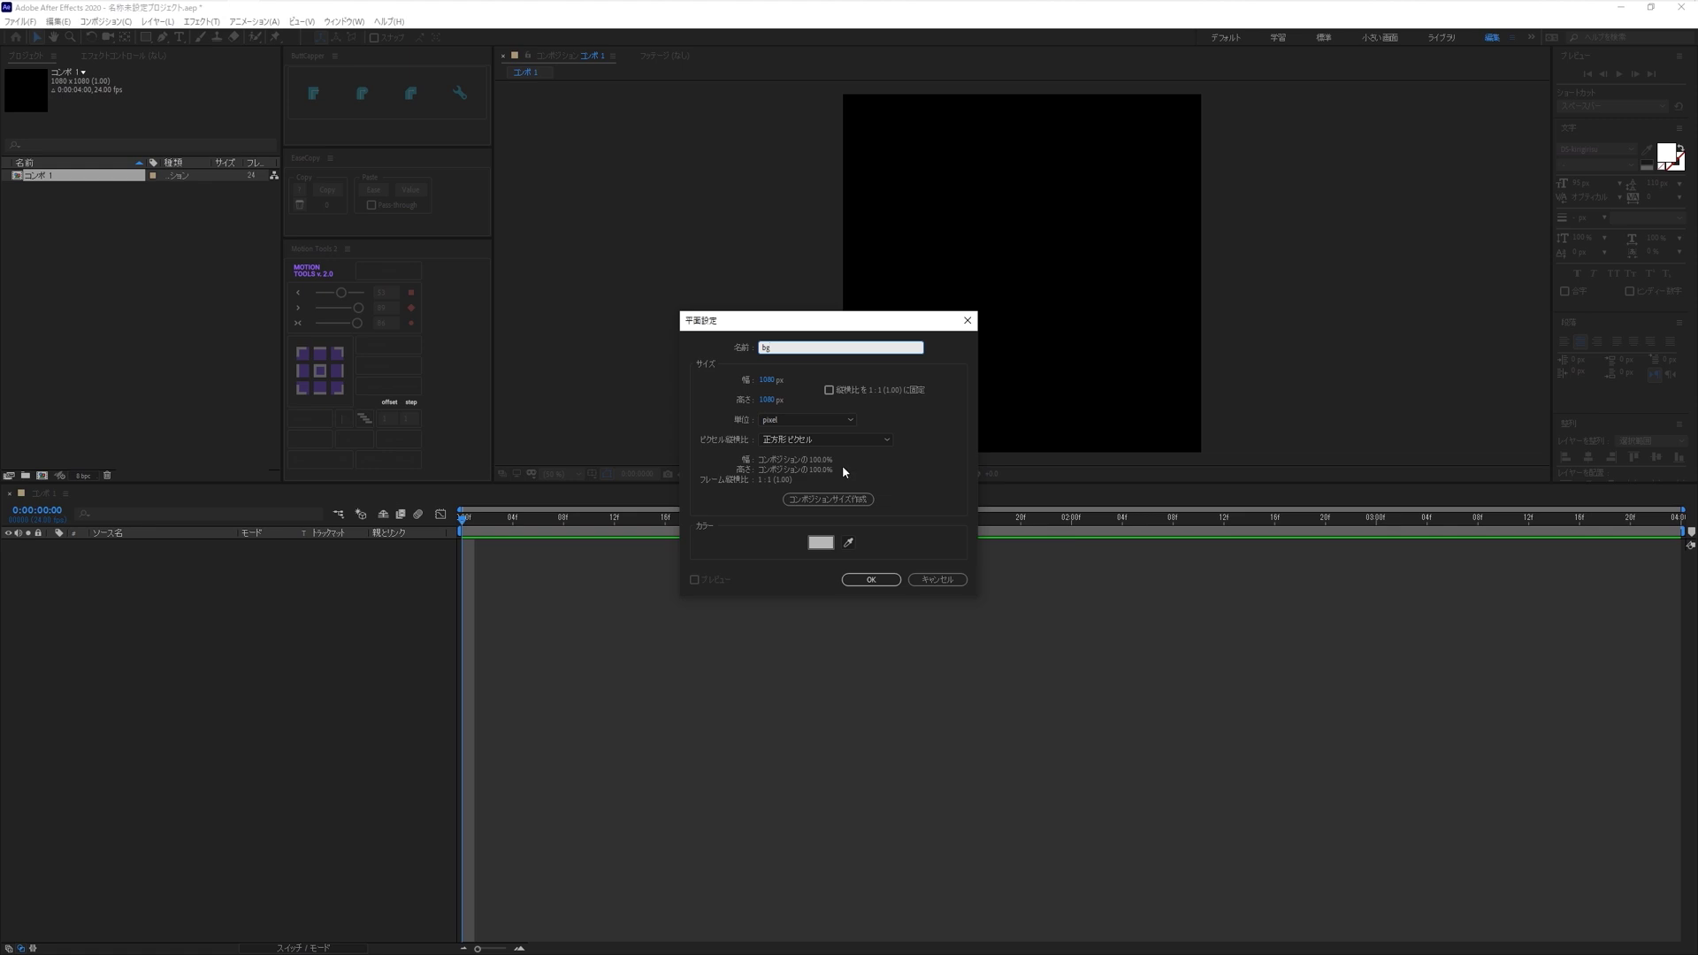
click(847, 499)
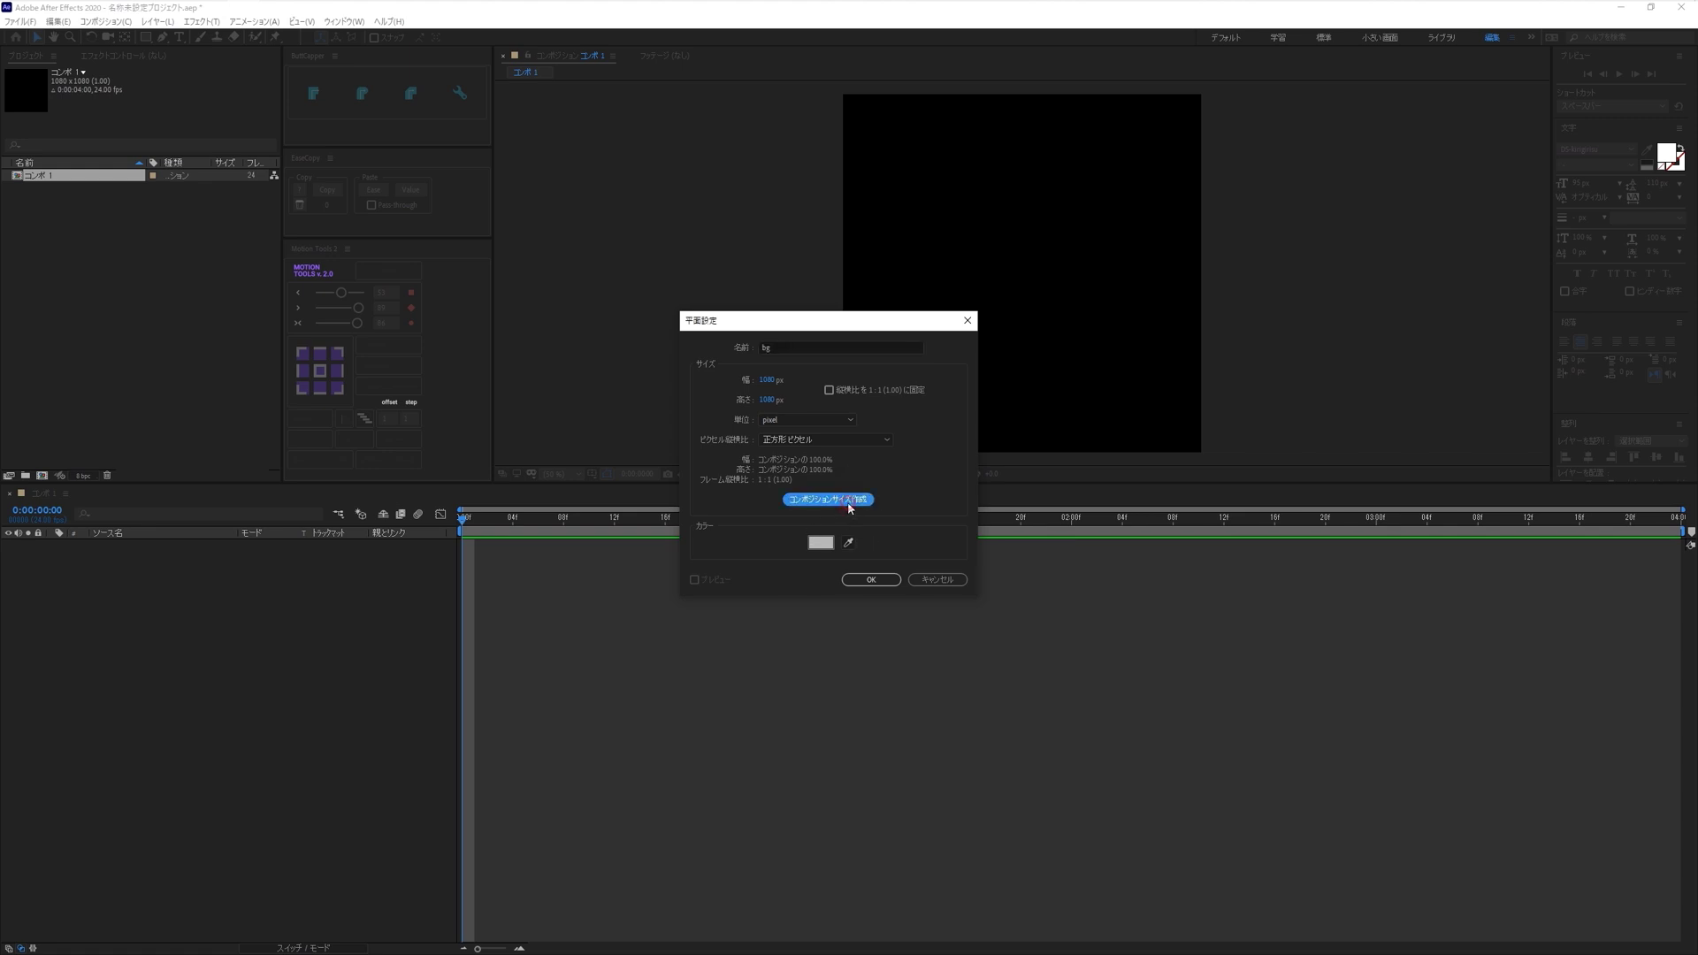
click(872, 580)
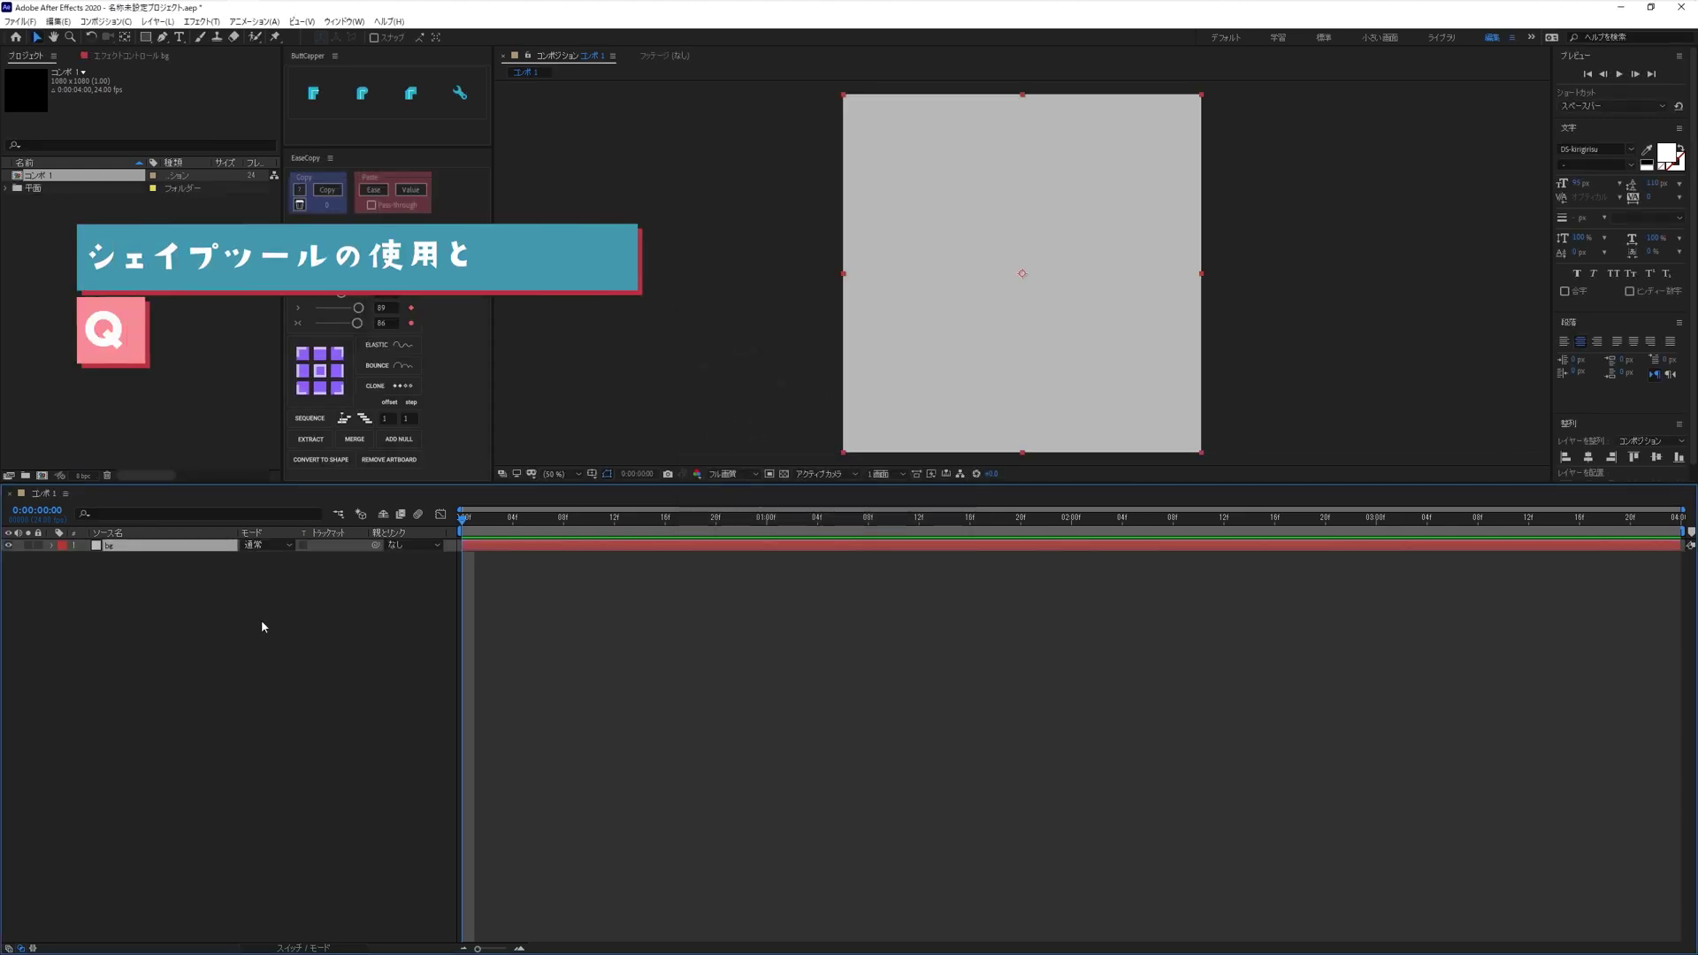
- Add a stroke-less rectangle shape layer filling the whole composition above the bg solid
click(37, 554)
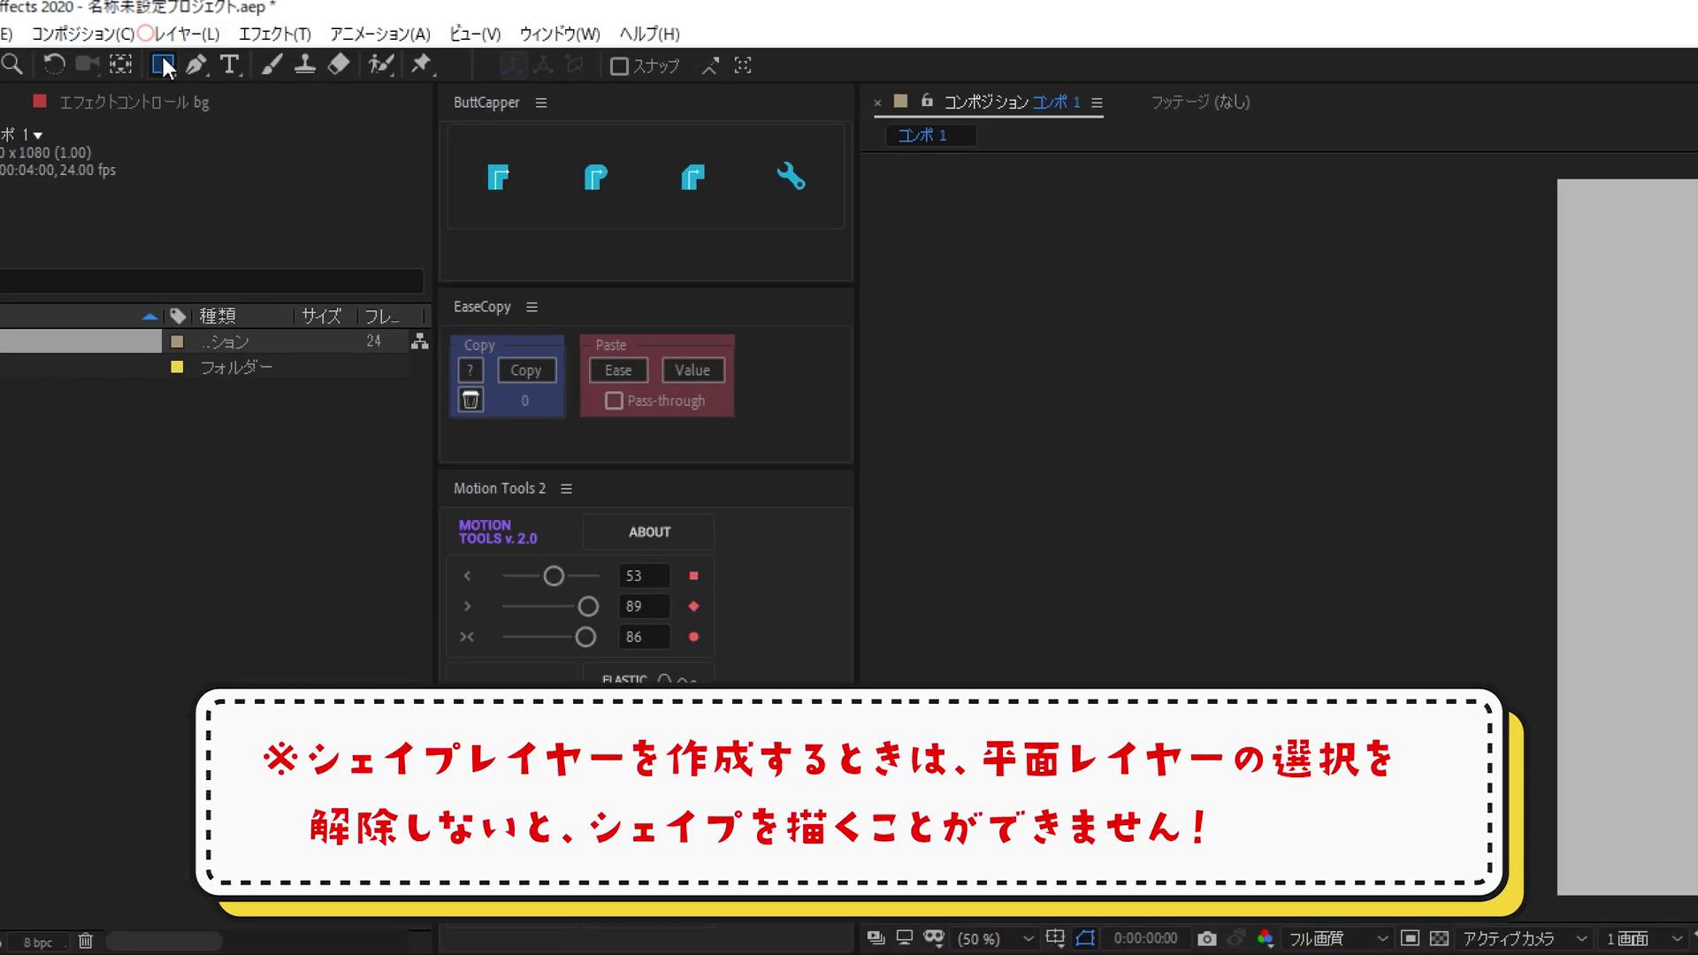
drag(163, 64, 288, 62)
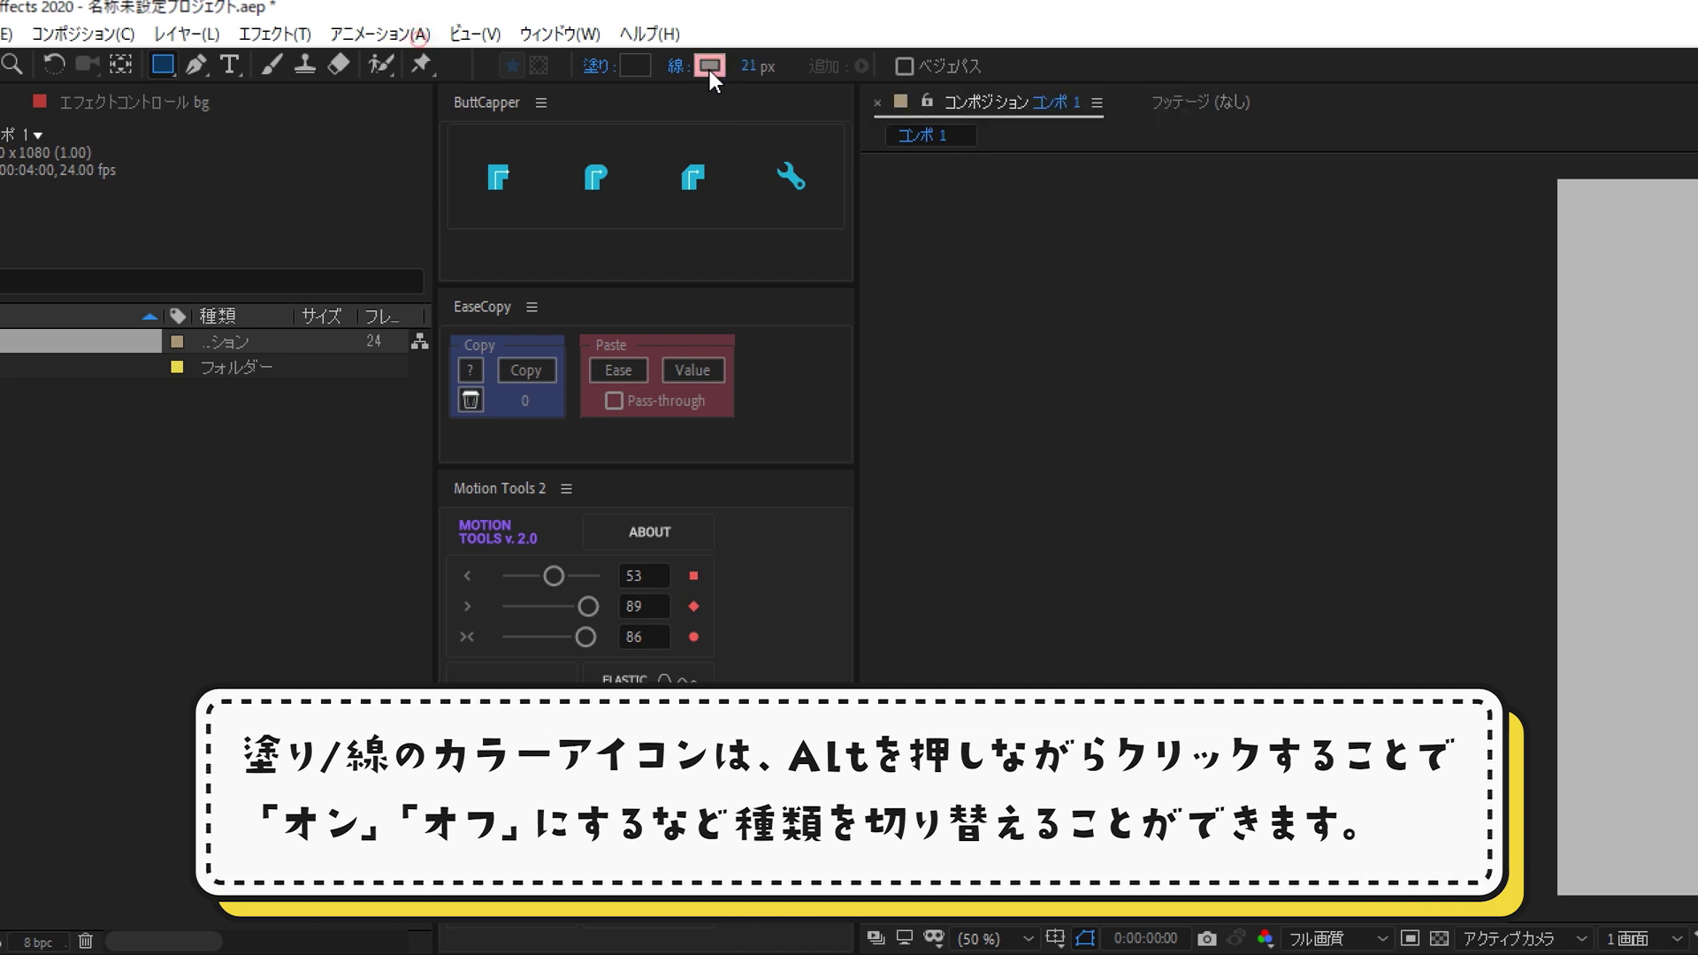
alt+click(710, 70)
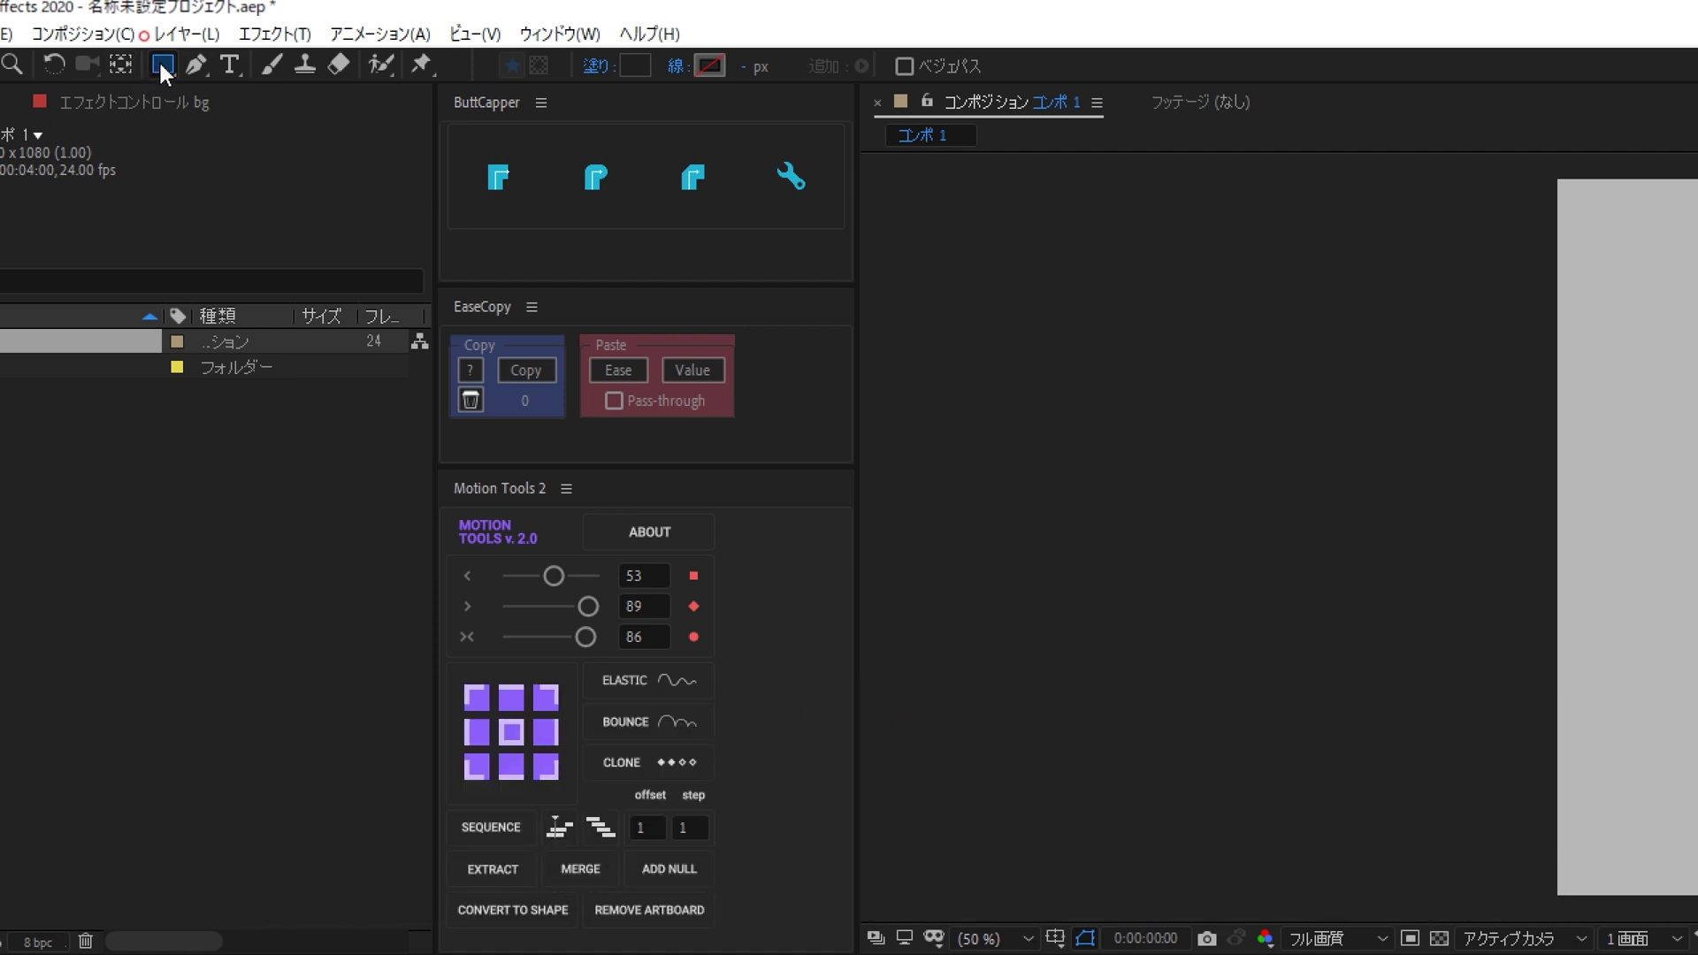
double_click(159, 62)
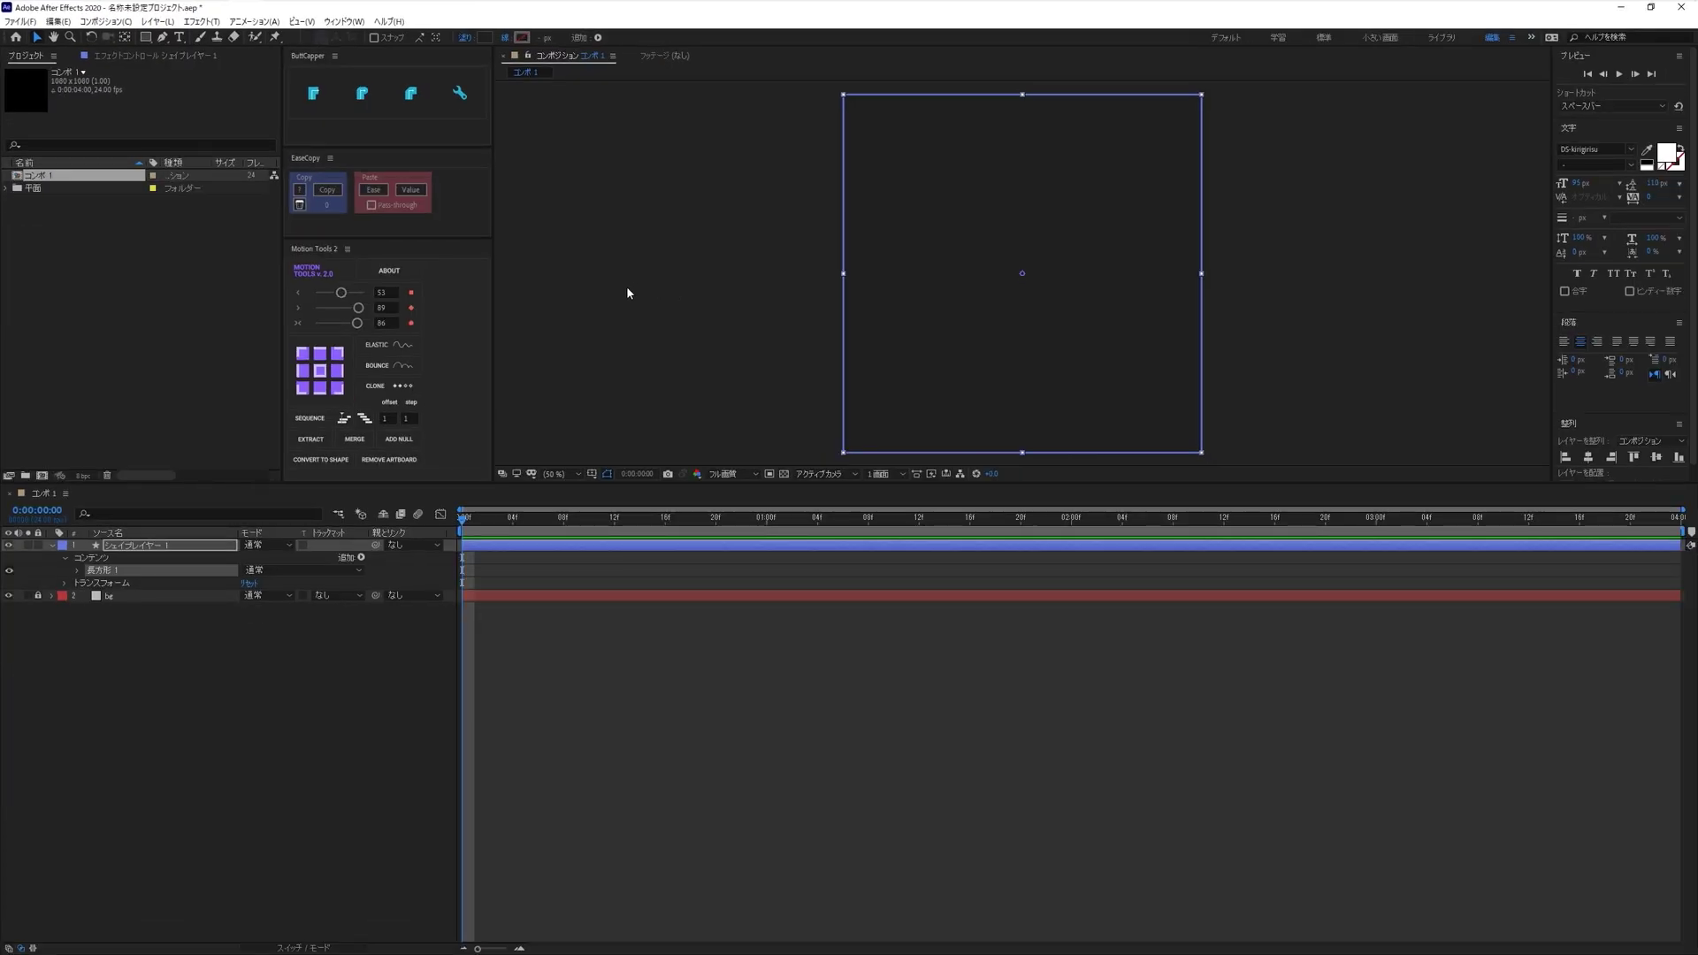
- Set the rectangle path's Size to 0 and keyframe it at frame 0
click(78, 570)
click(91, 584)
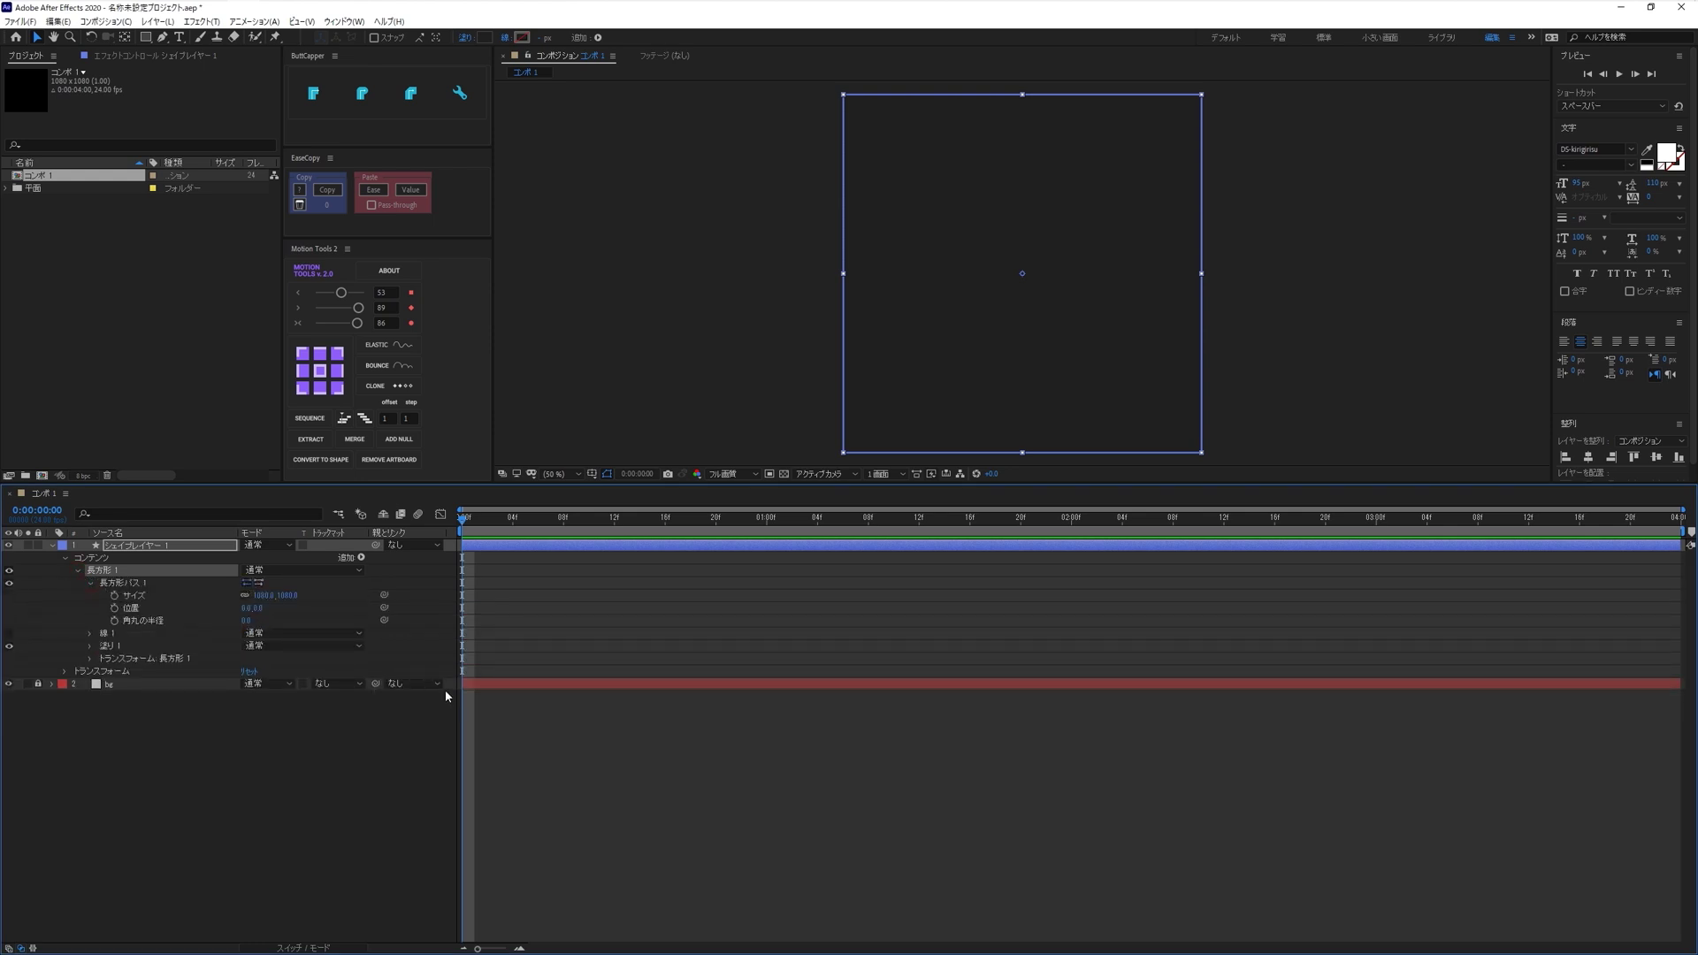
click(288, 596)
text(0)
key(Return)
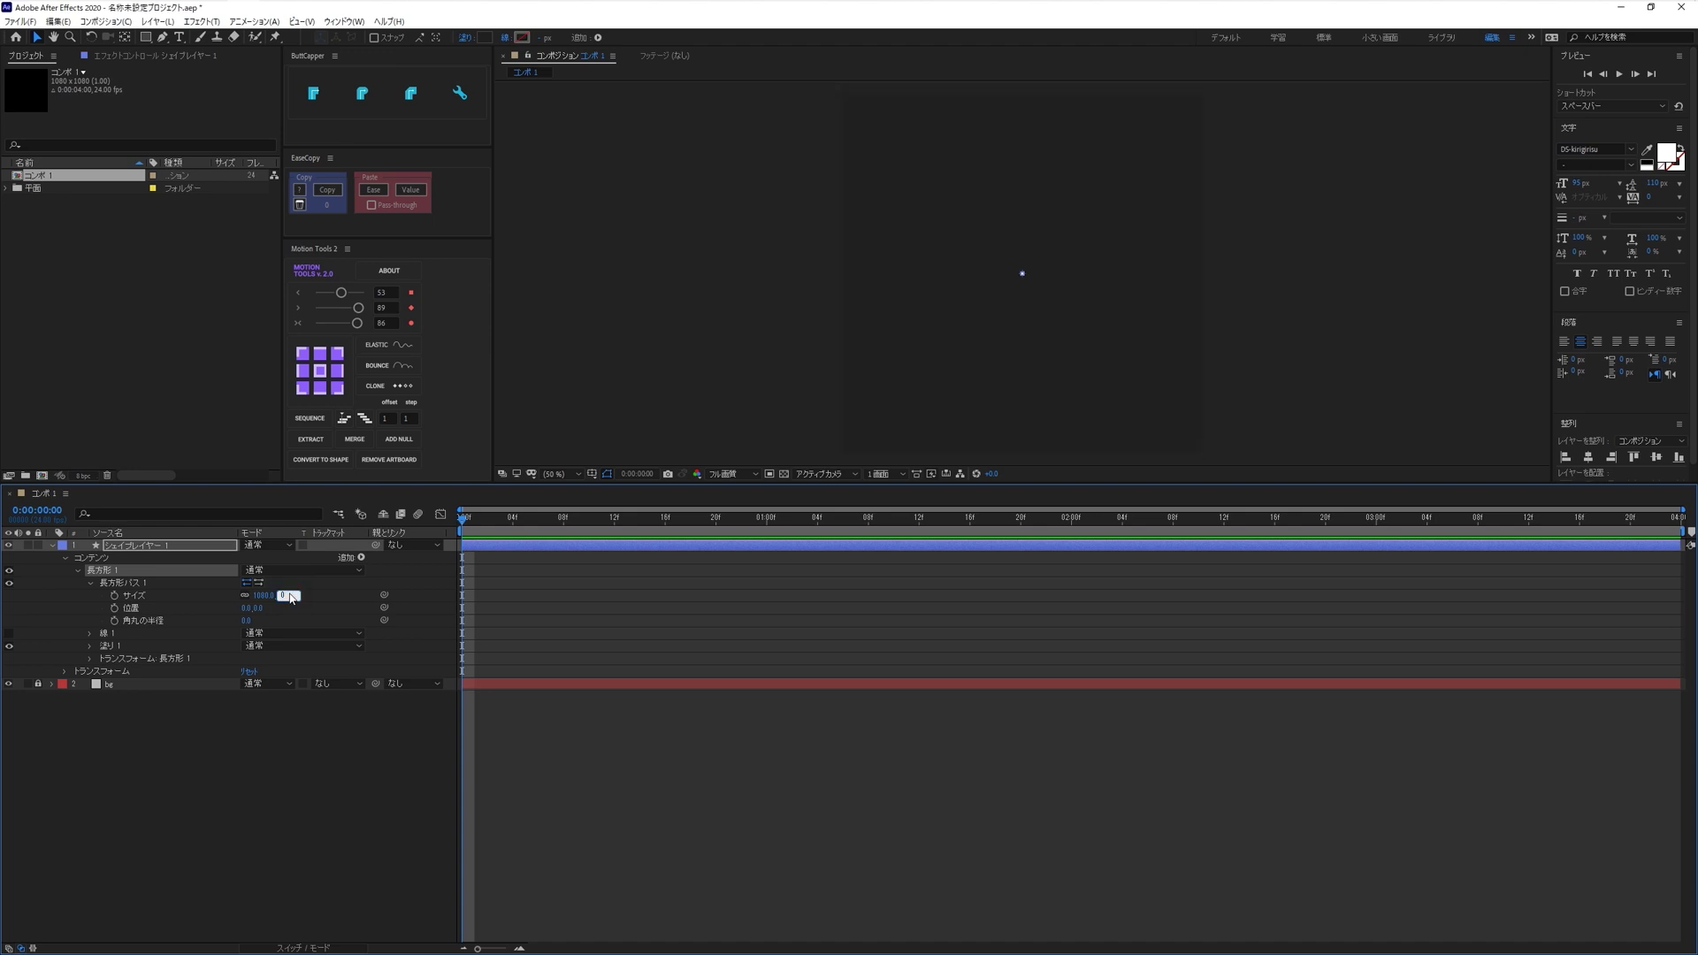
click(115, 596)
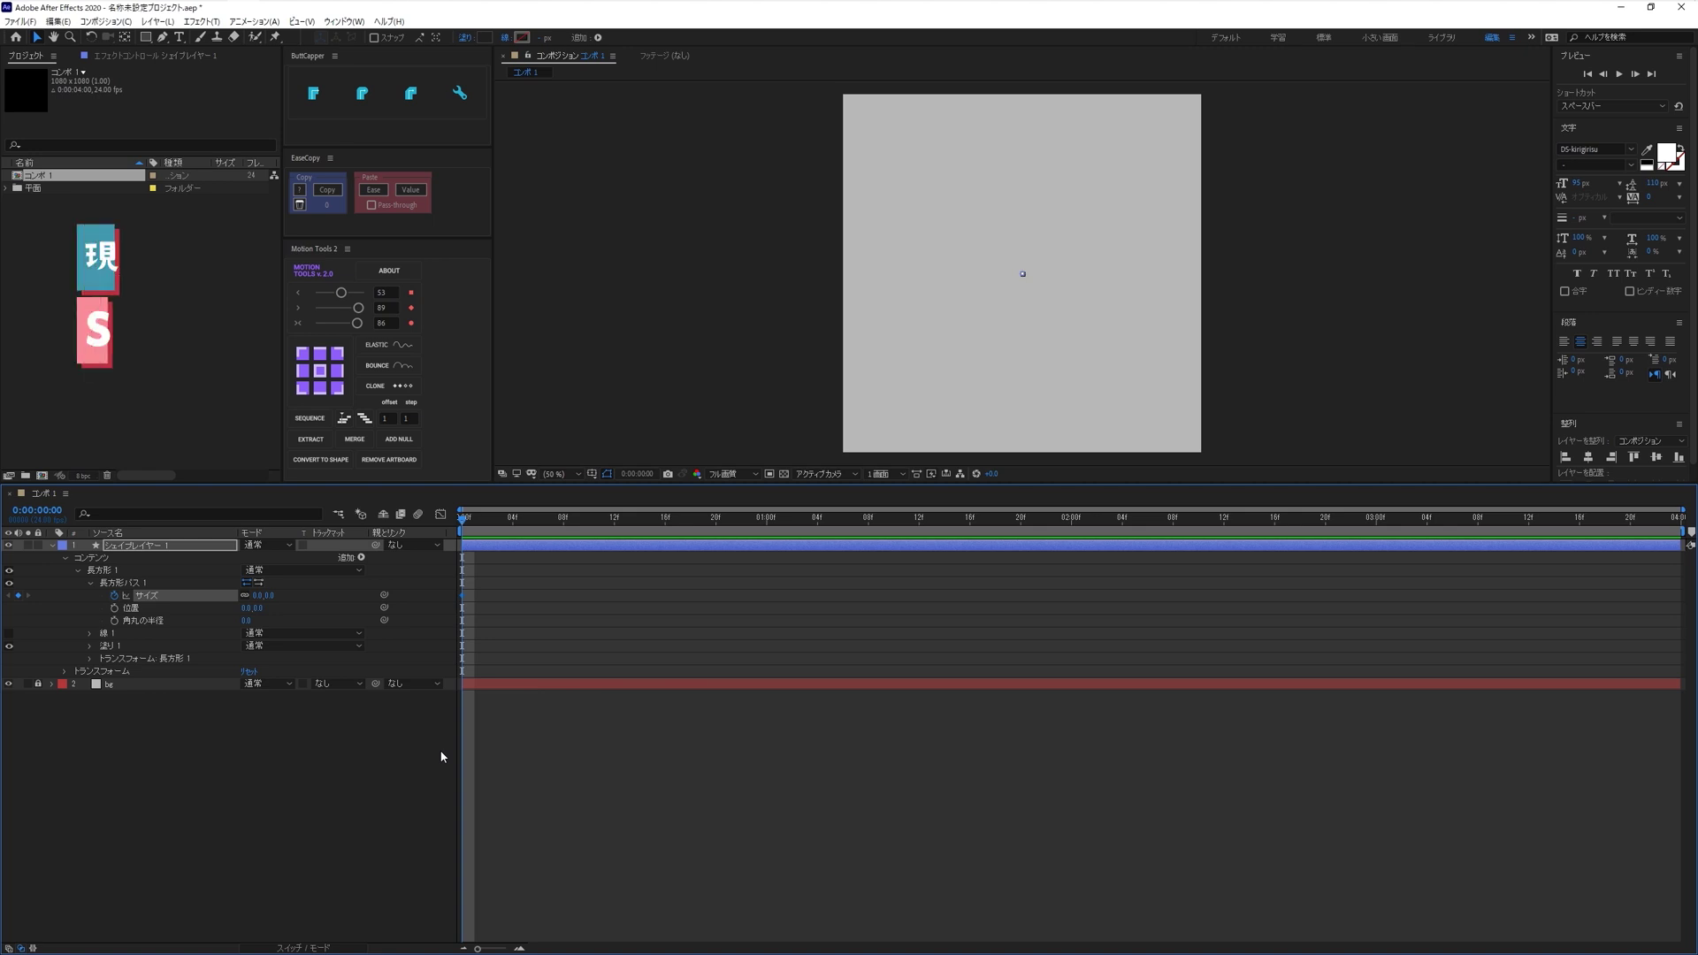
- Add a 400×400 size keyframe at 0:00:00:20 and preview the growing square
key(shift+Page_Down)
key(shift+Page_Down)
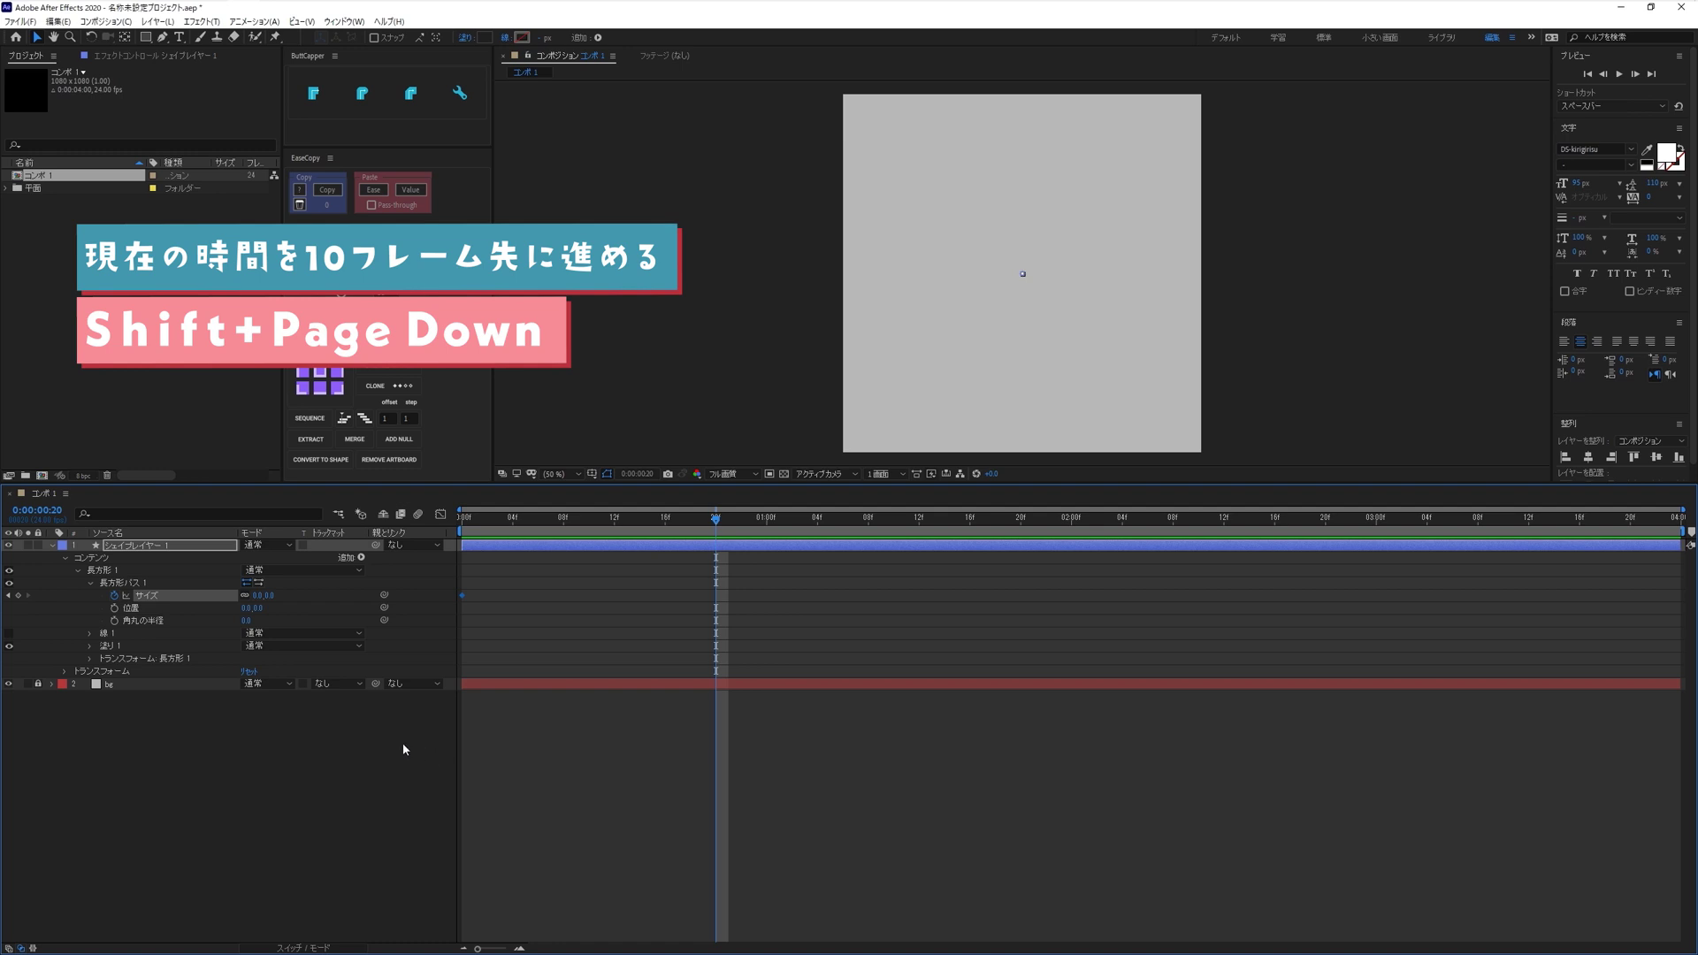
click(265, 595)
text(400)
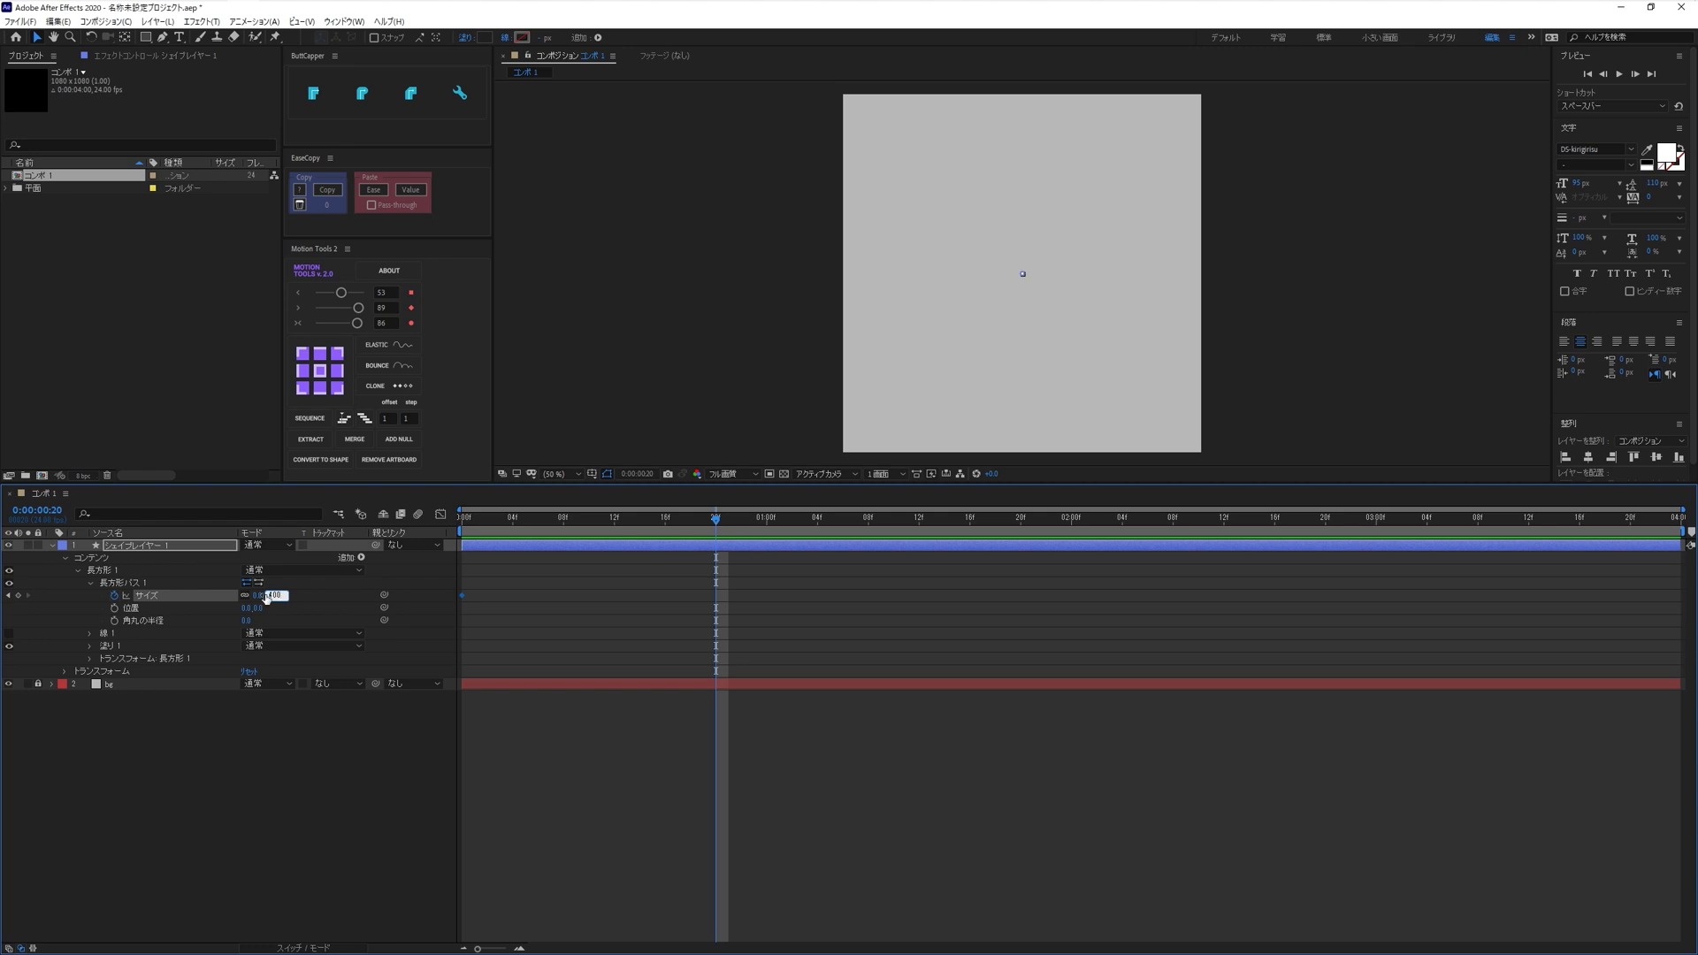
key(Return)
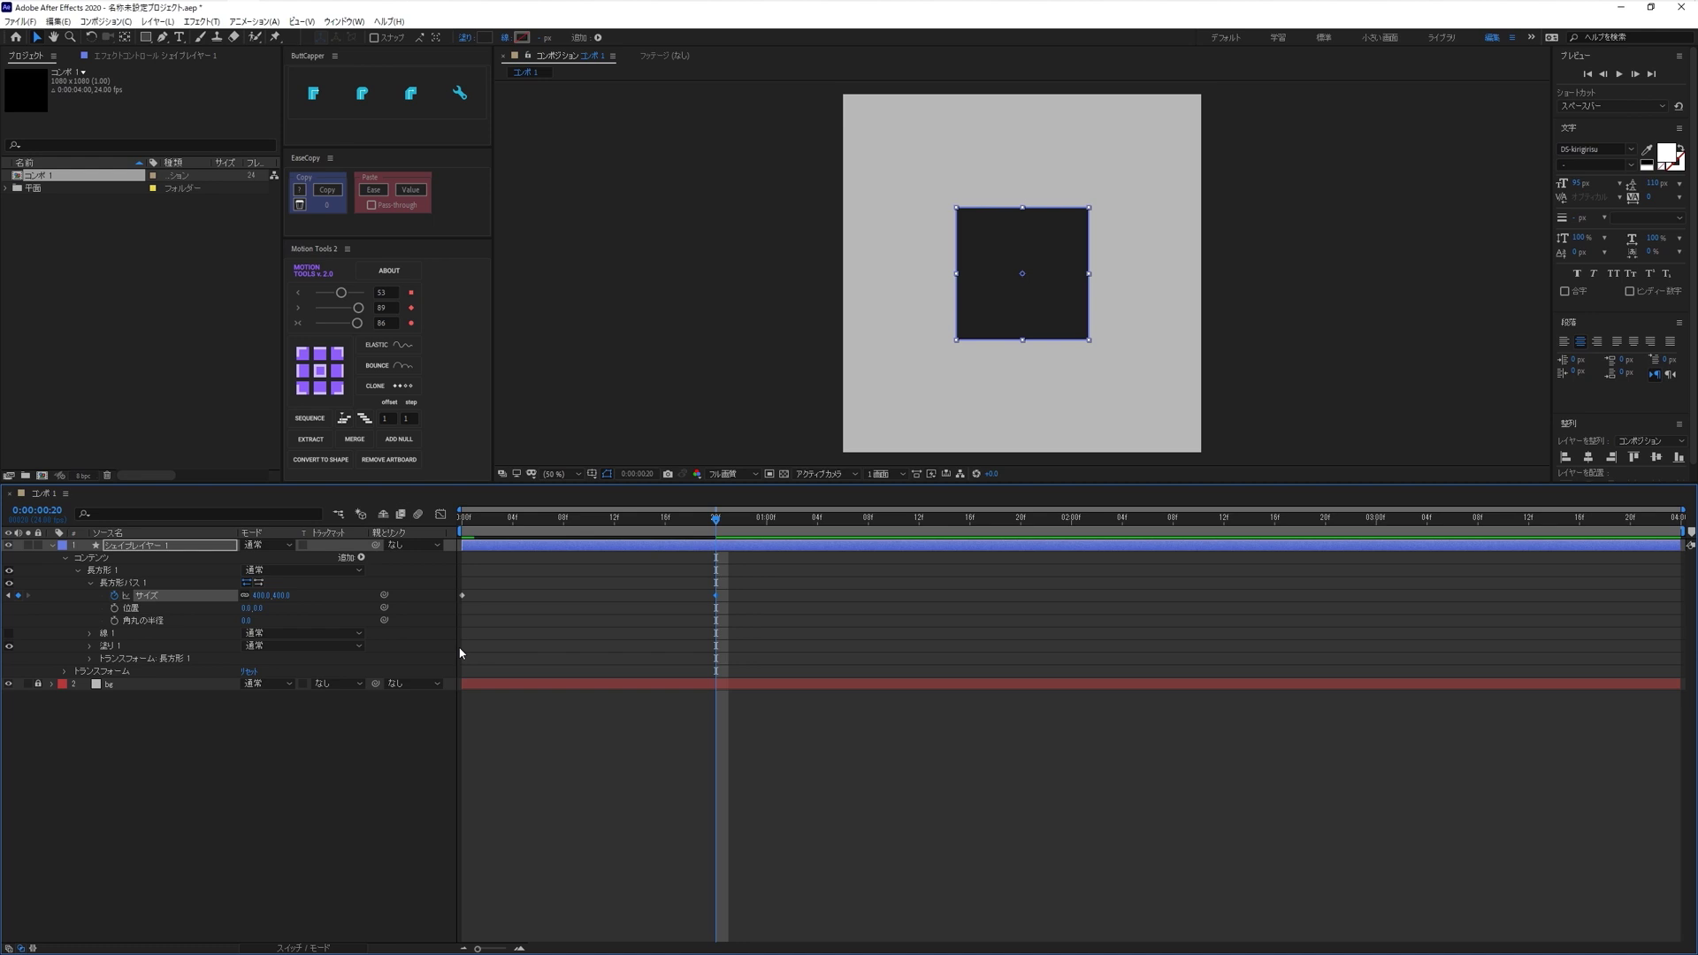
key(space)
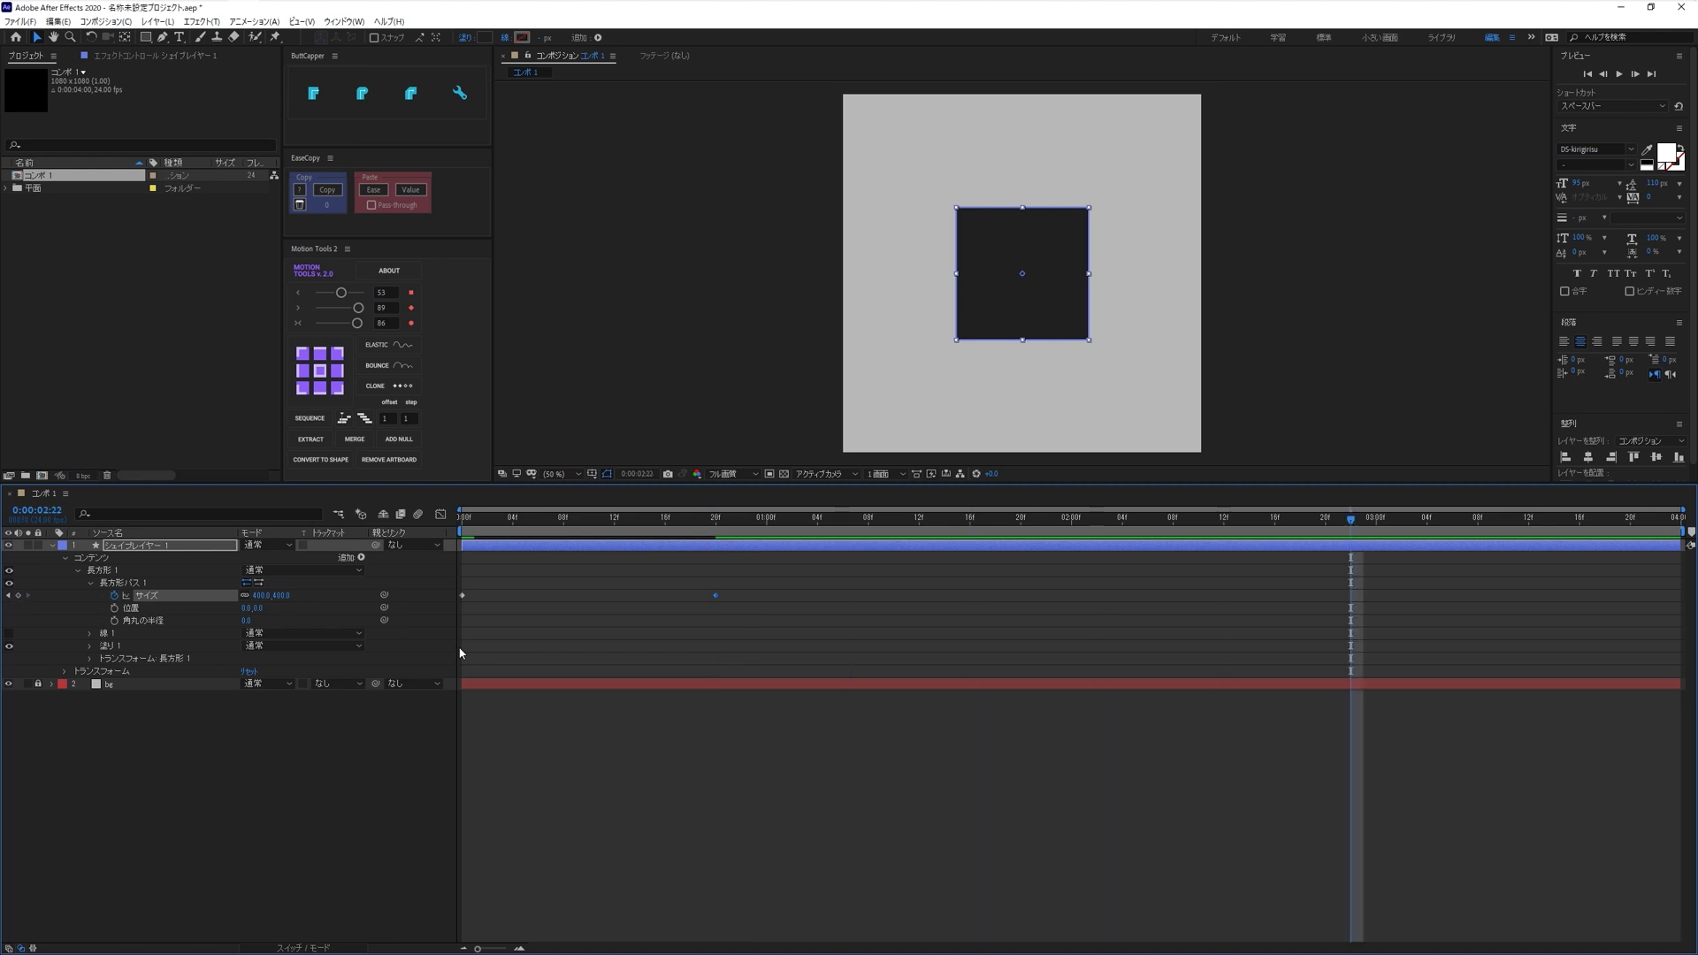
- Add a 500×500 size keyframe at 0:00:03:08
click(282, 595)
text(500)
key(Return)
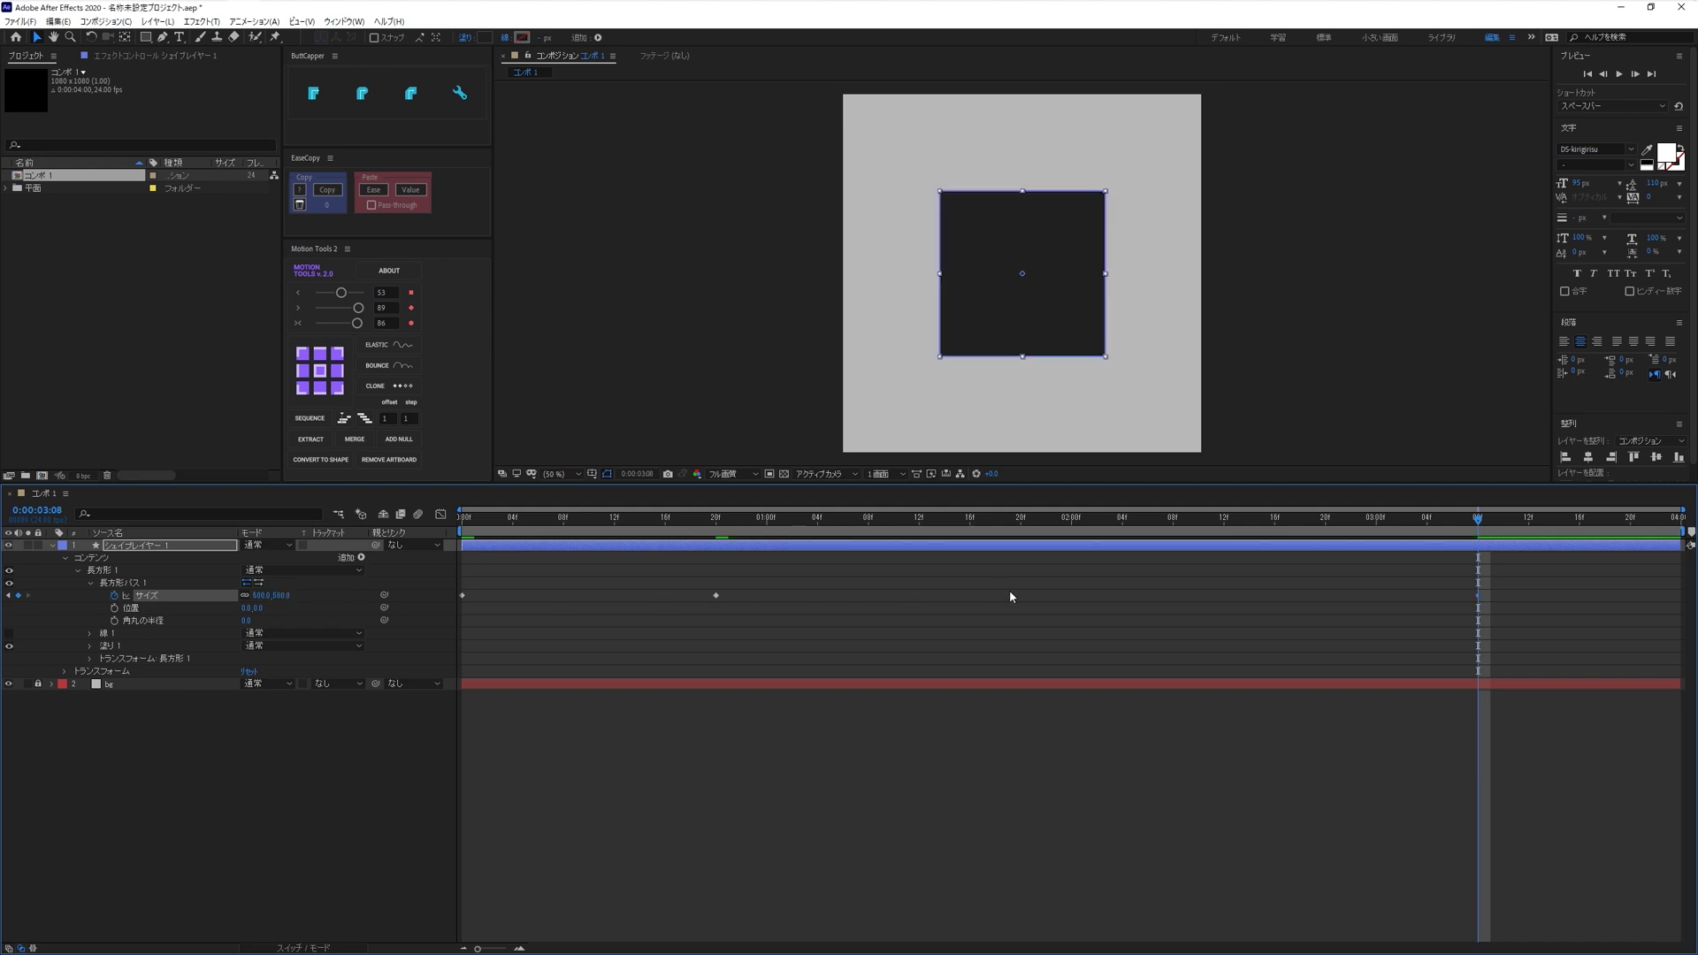
- Set a 1200×1200 size keyframe at the last frame and preview the full animation
key(End)
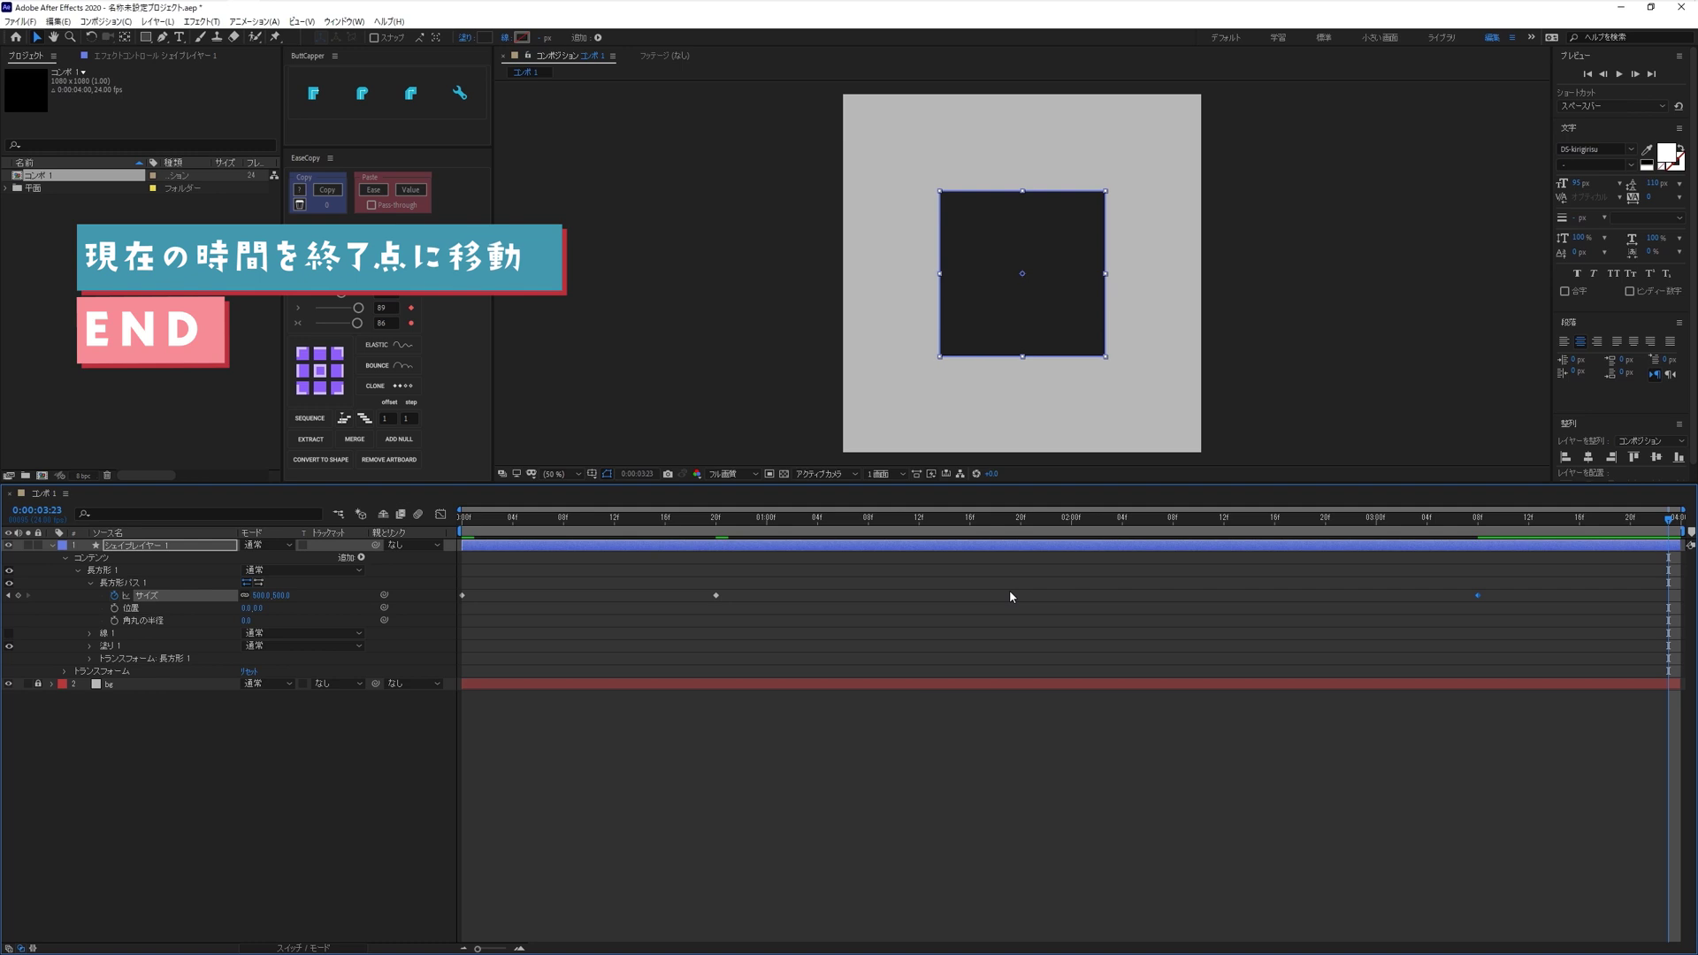
click(263, 595)
text(1200)
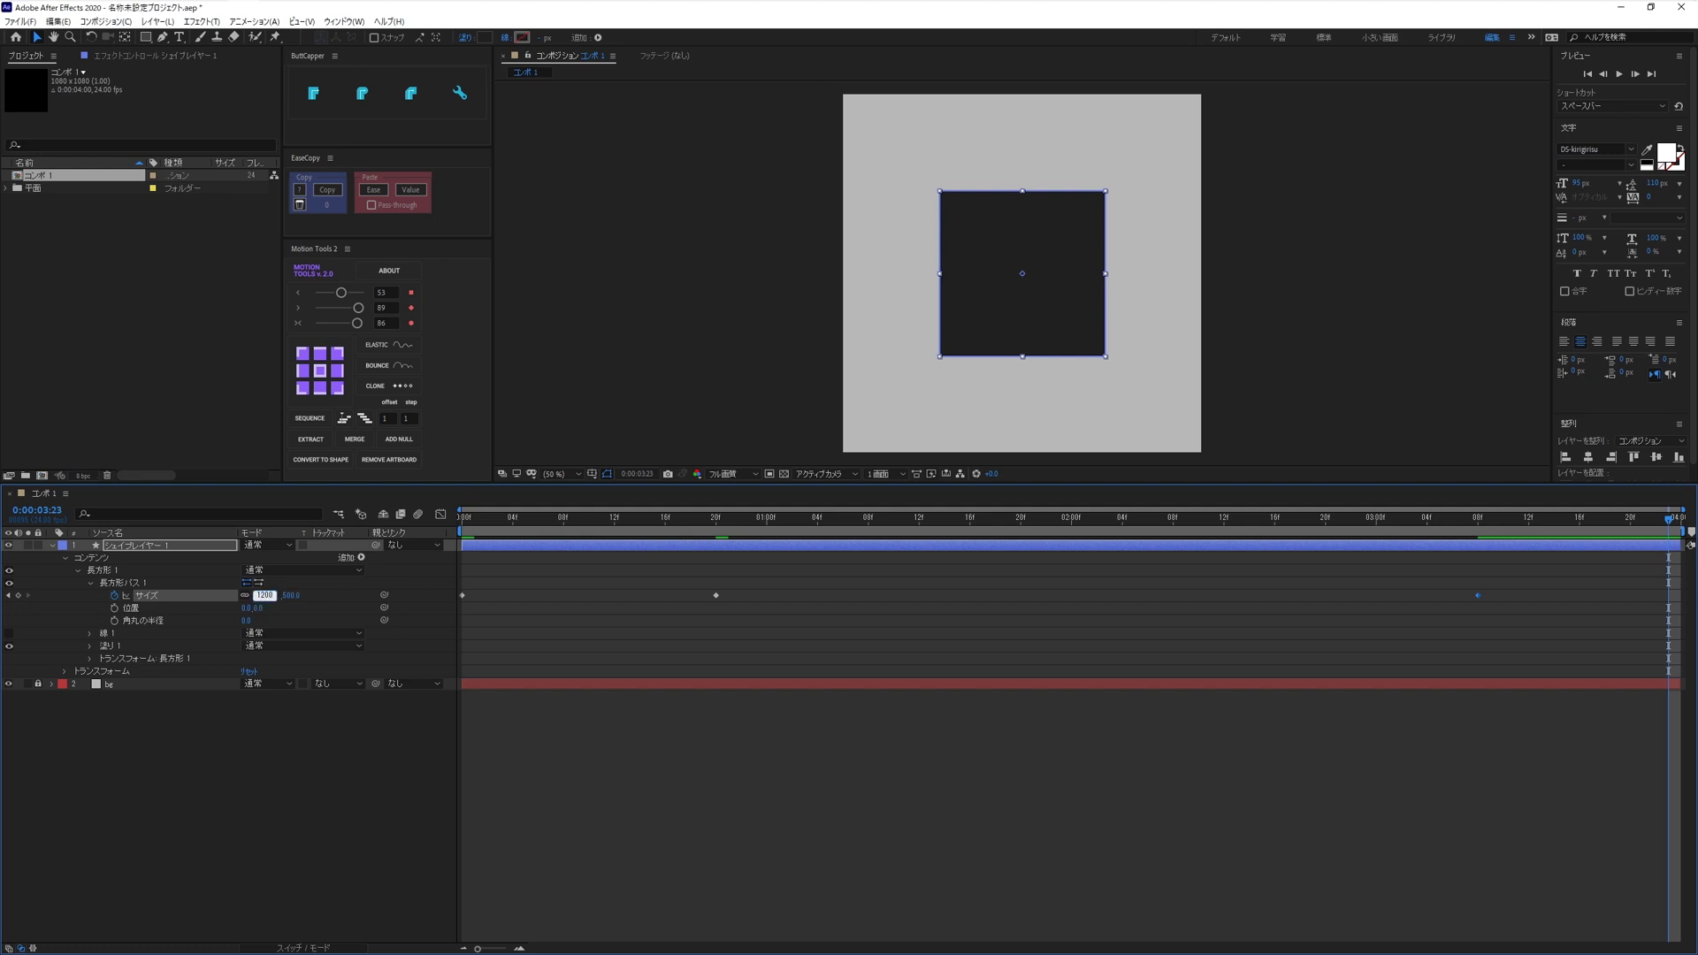
key(Return)
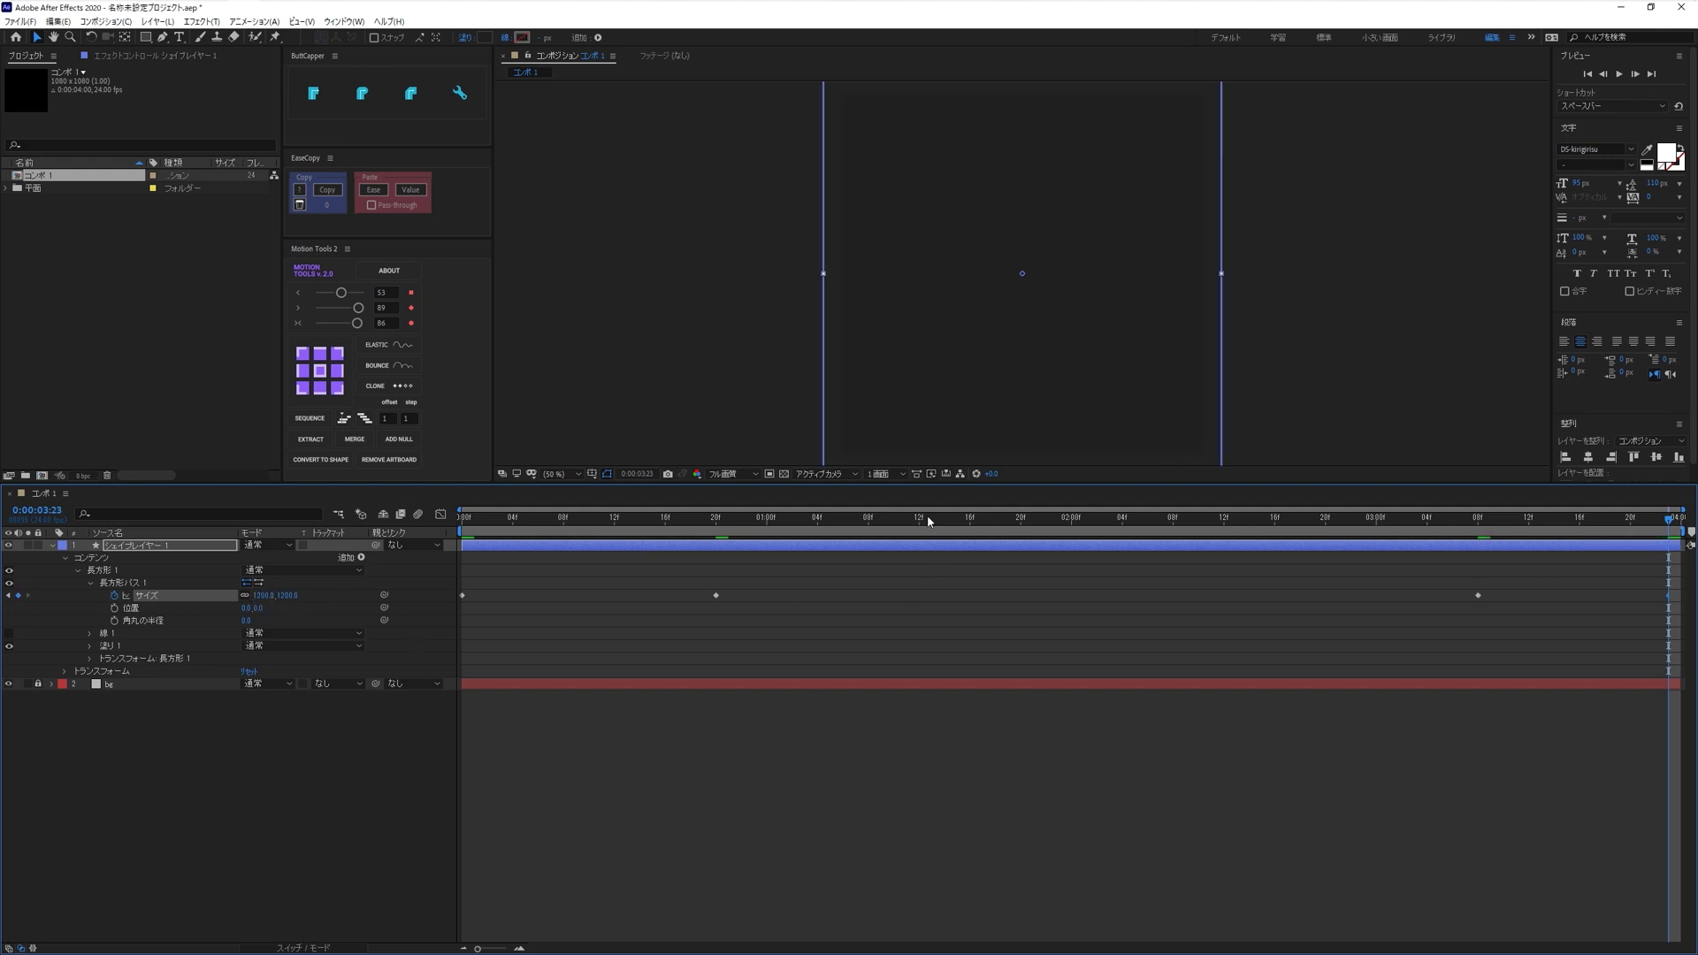
key(space)
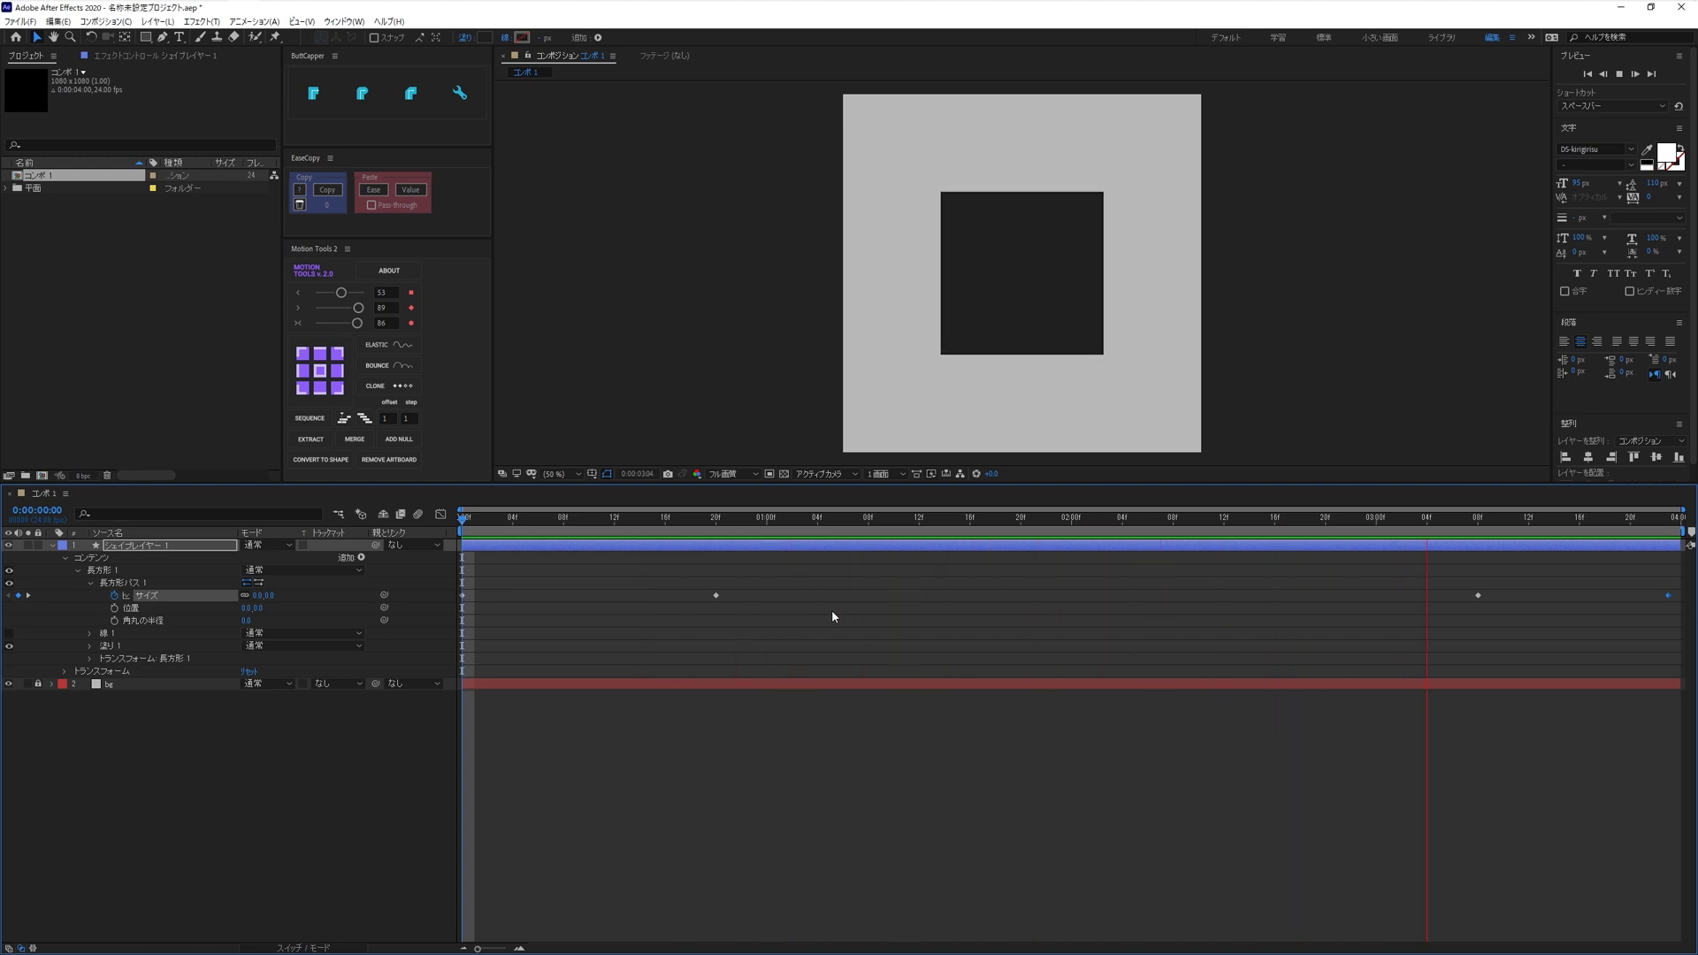
key(space)
- Show the rectangle's size curve in the Graph Editor as an editable value graph
click(1078, 522)
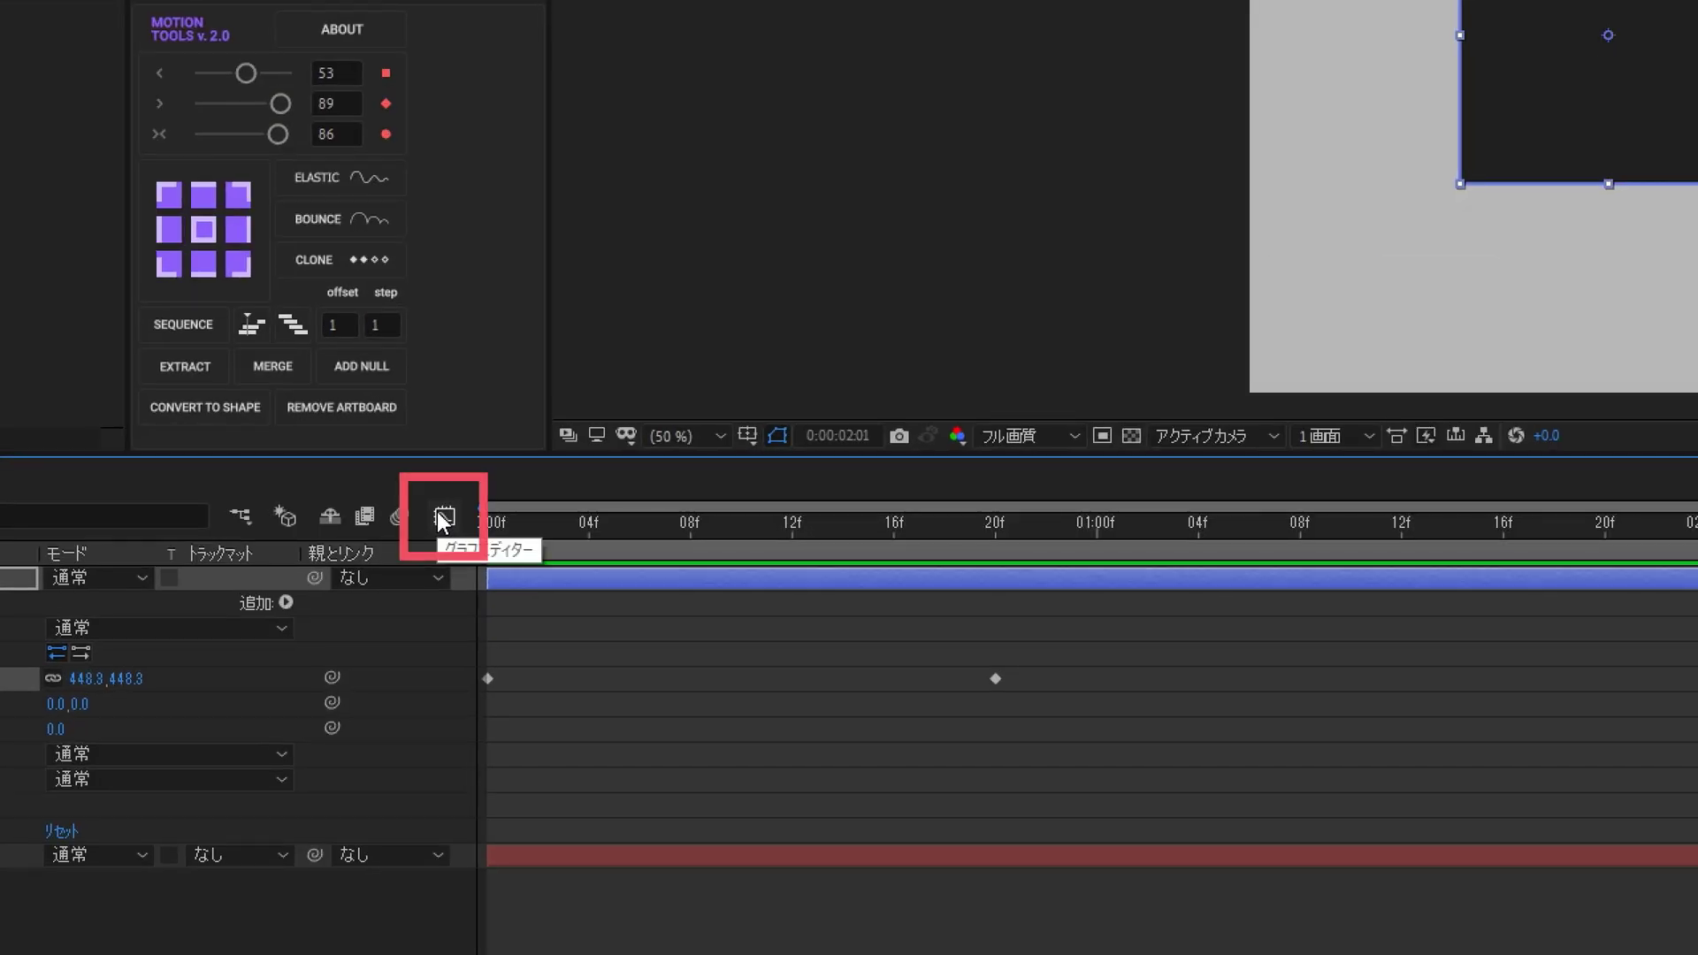
click(443, 516)
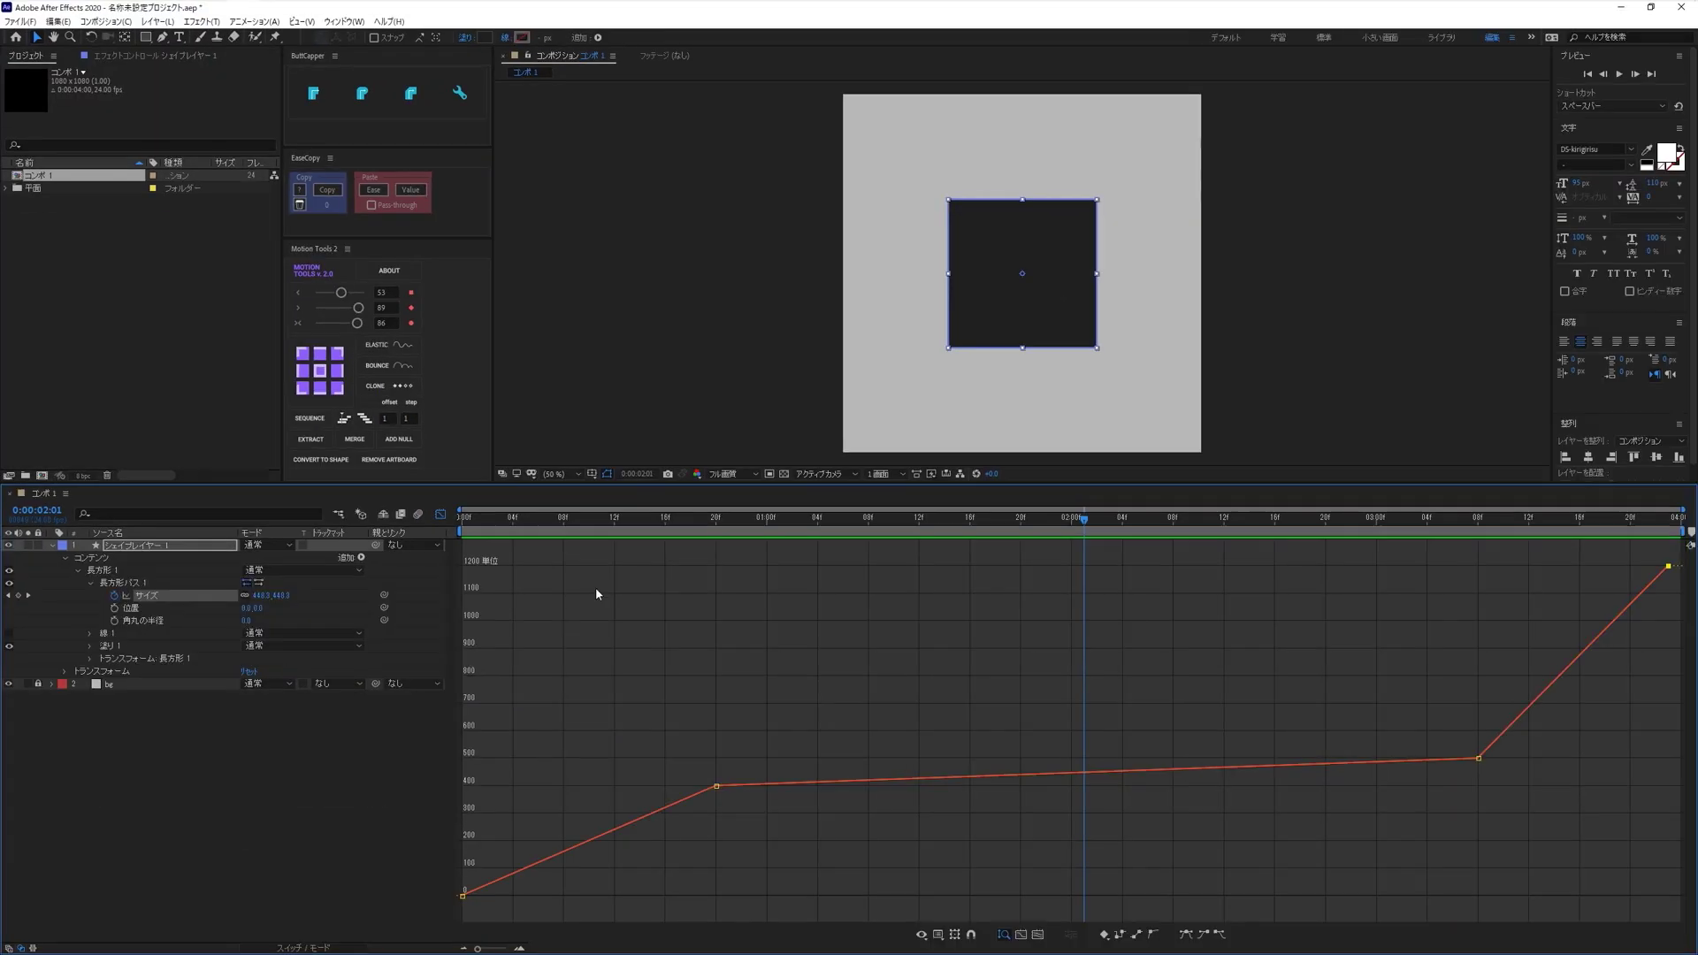
click(245, 728)
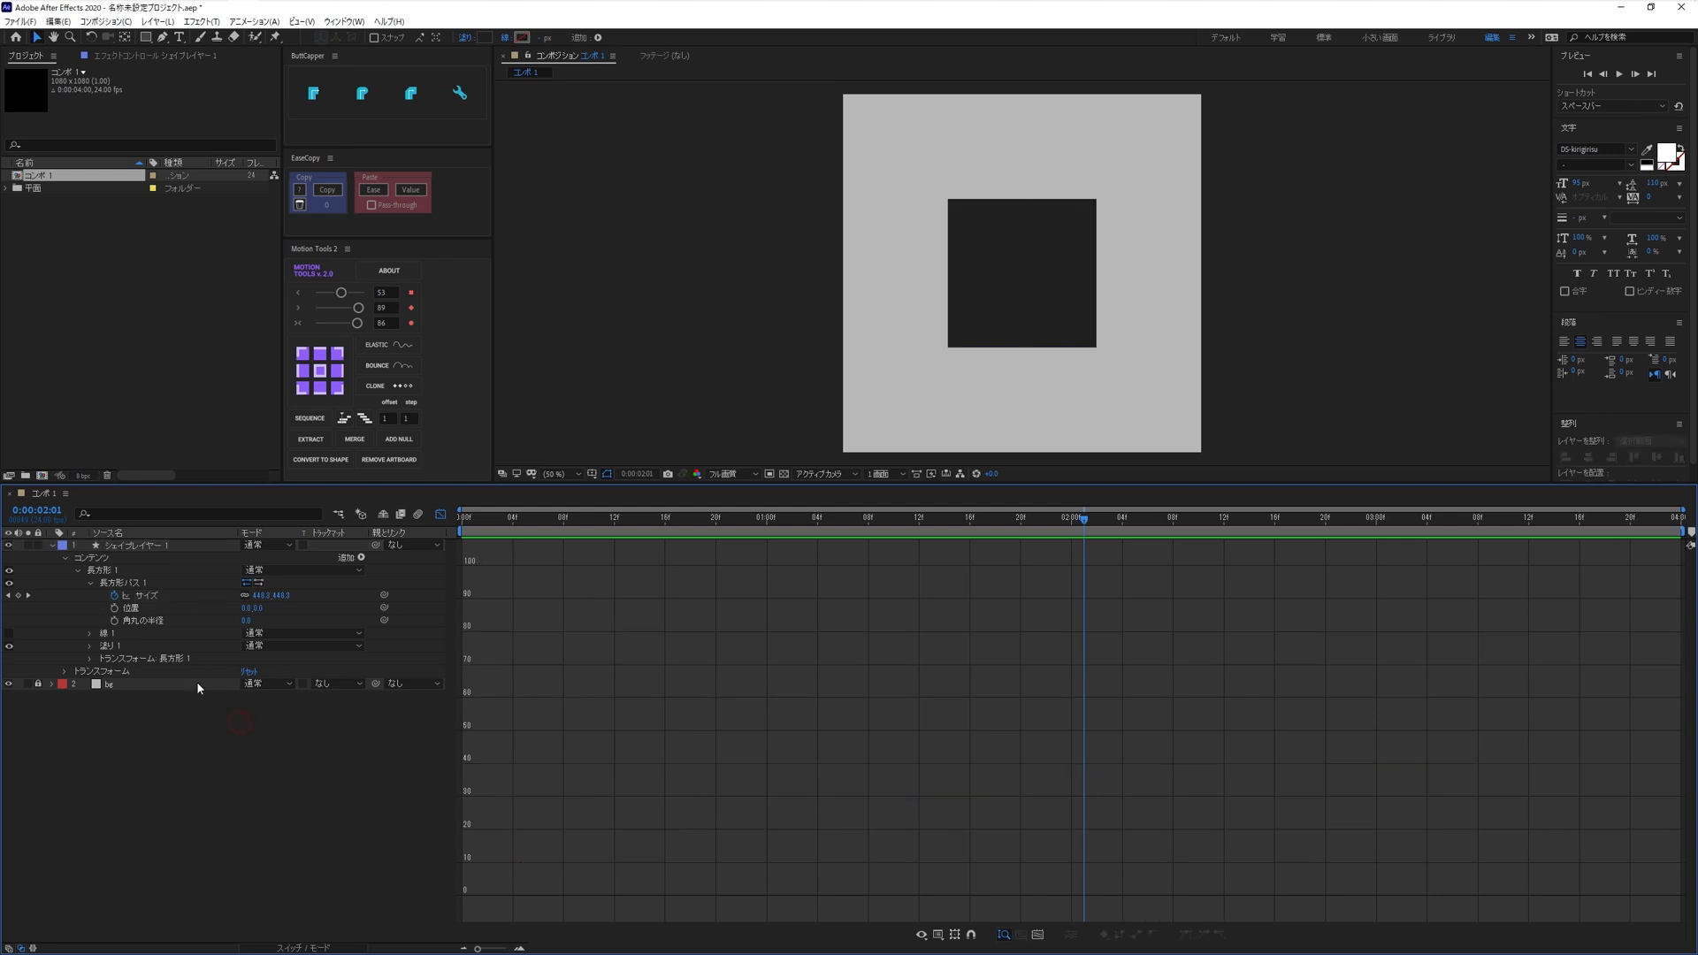
click(149, 599)
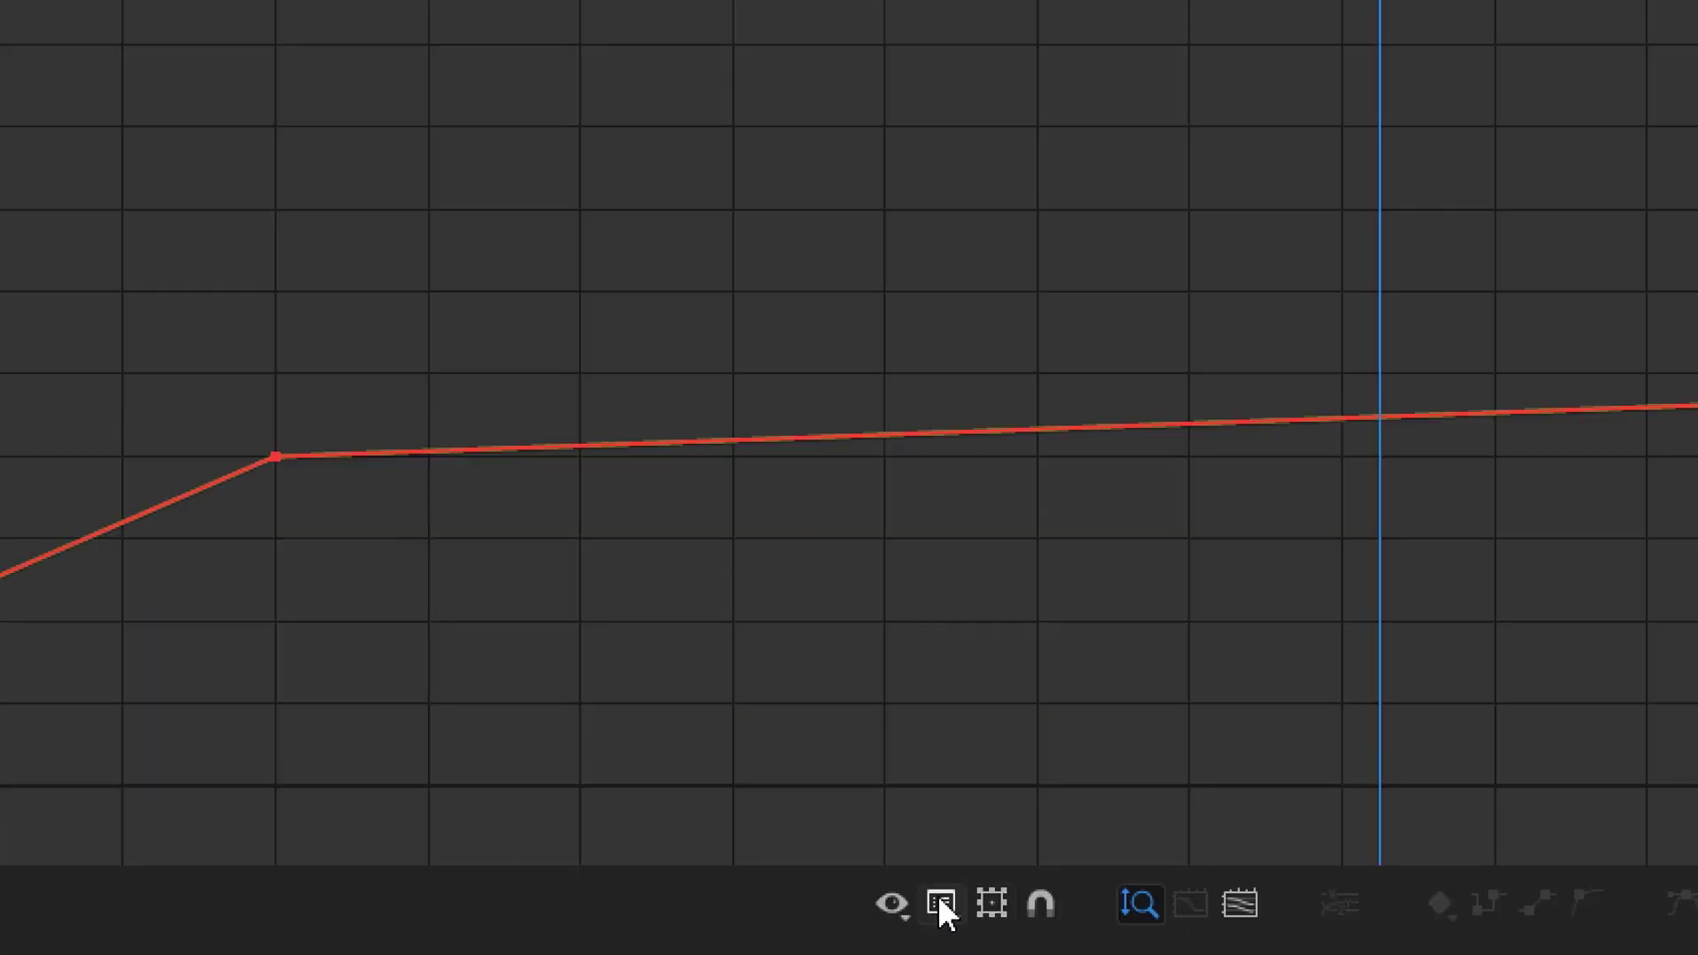
click(939, 918)
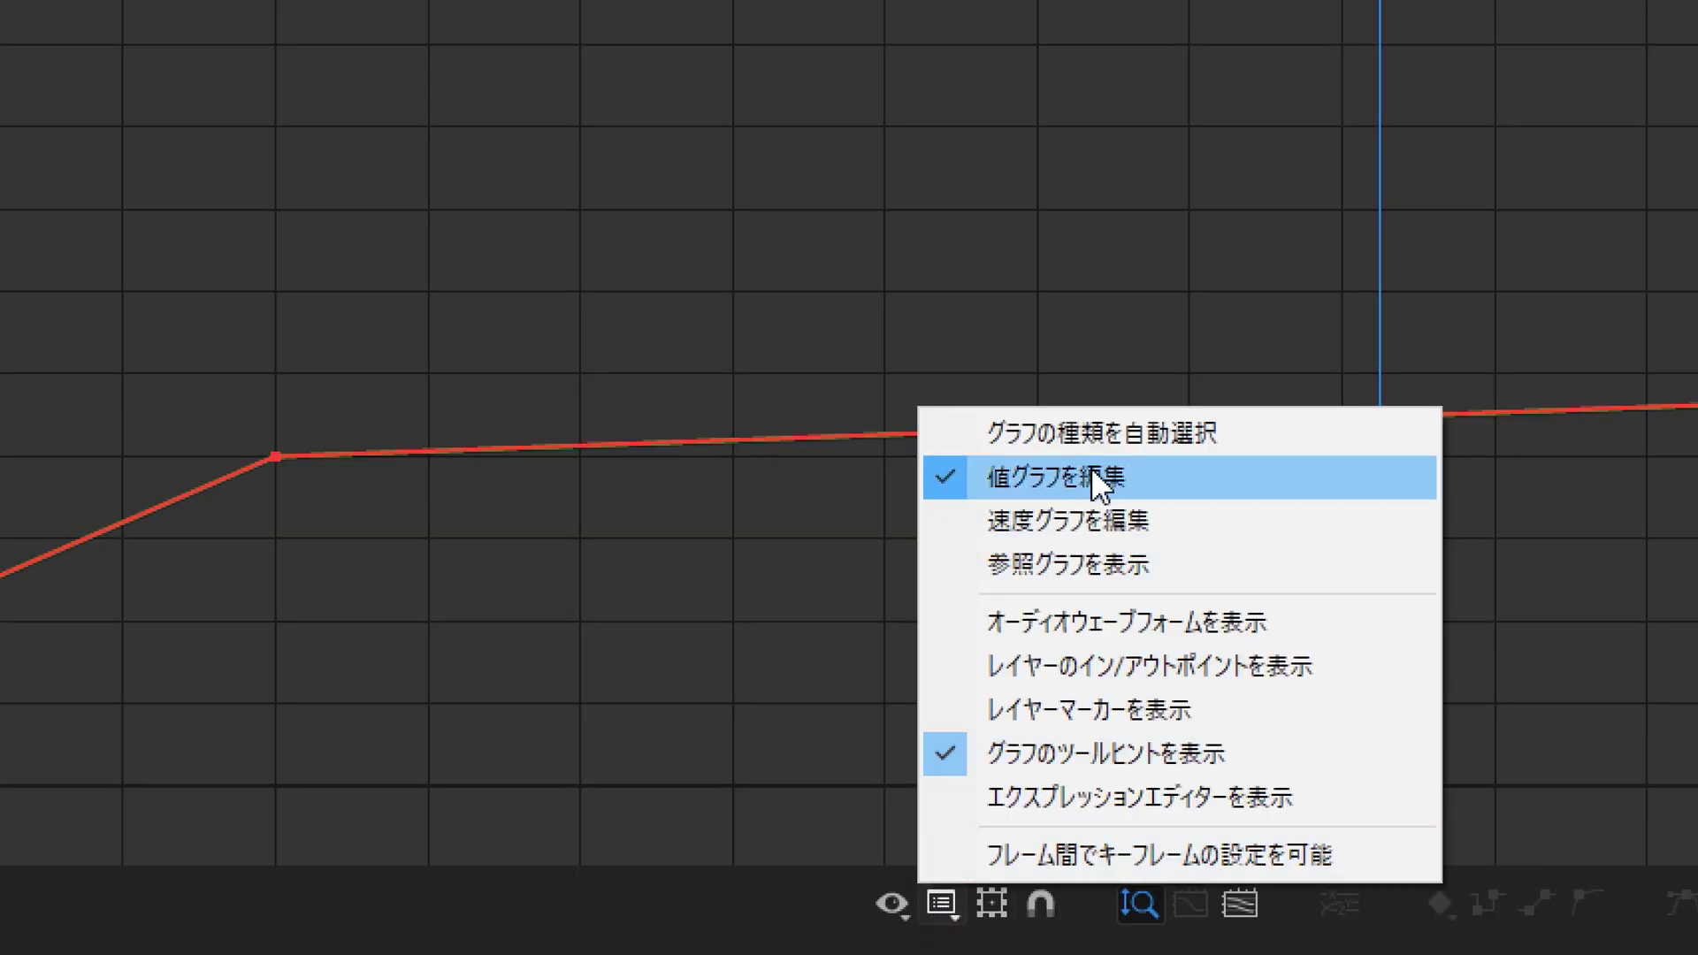
click(1092, 471)
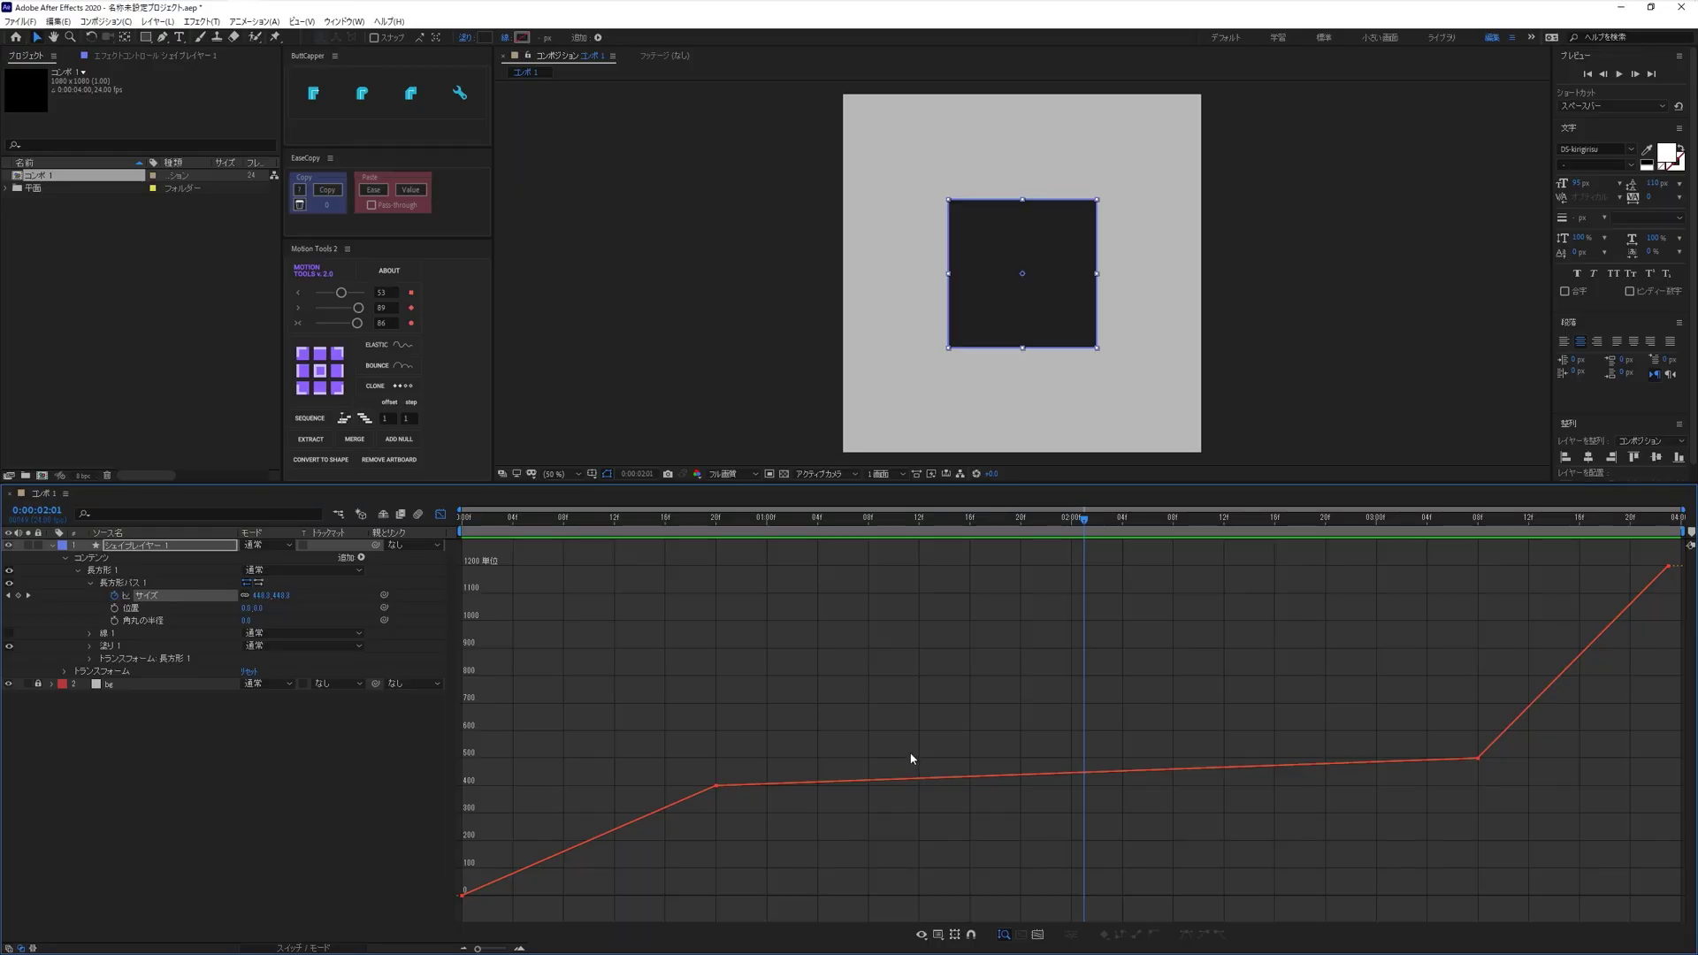
- Easy Ease the first and last size keyframes and make the curve rise steeply from 0
drag(573, 806, 458, 904)
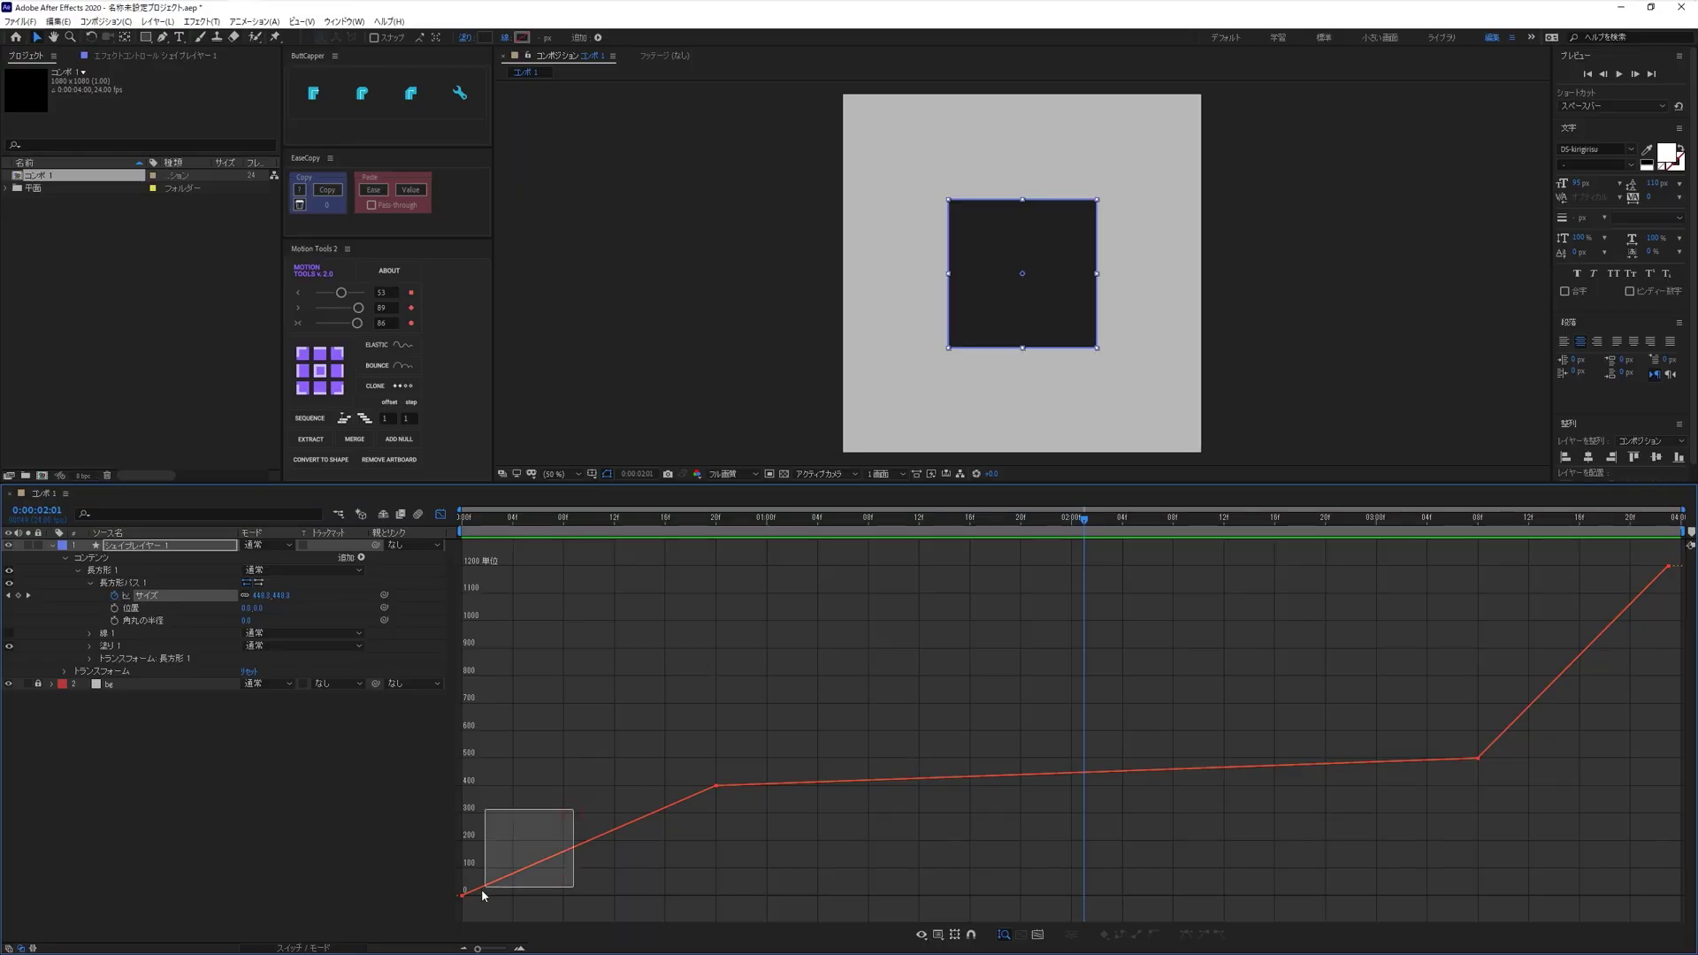
drag(1561, 626, 1686, 560)
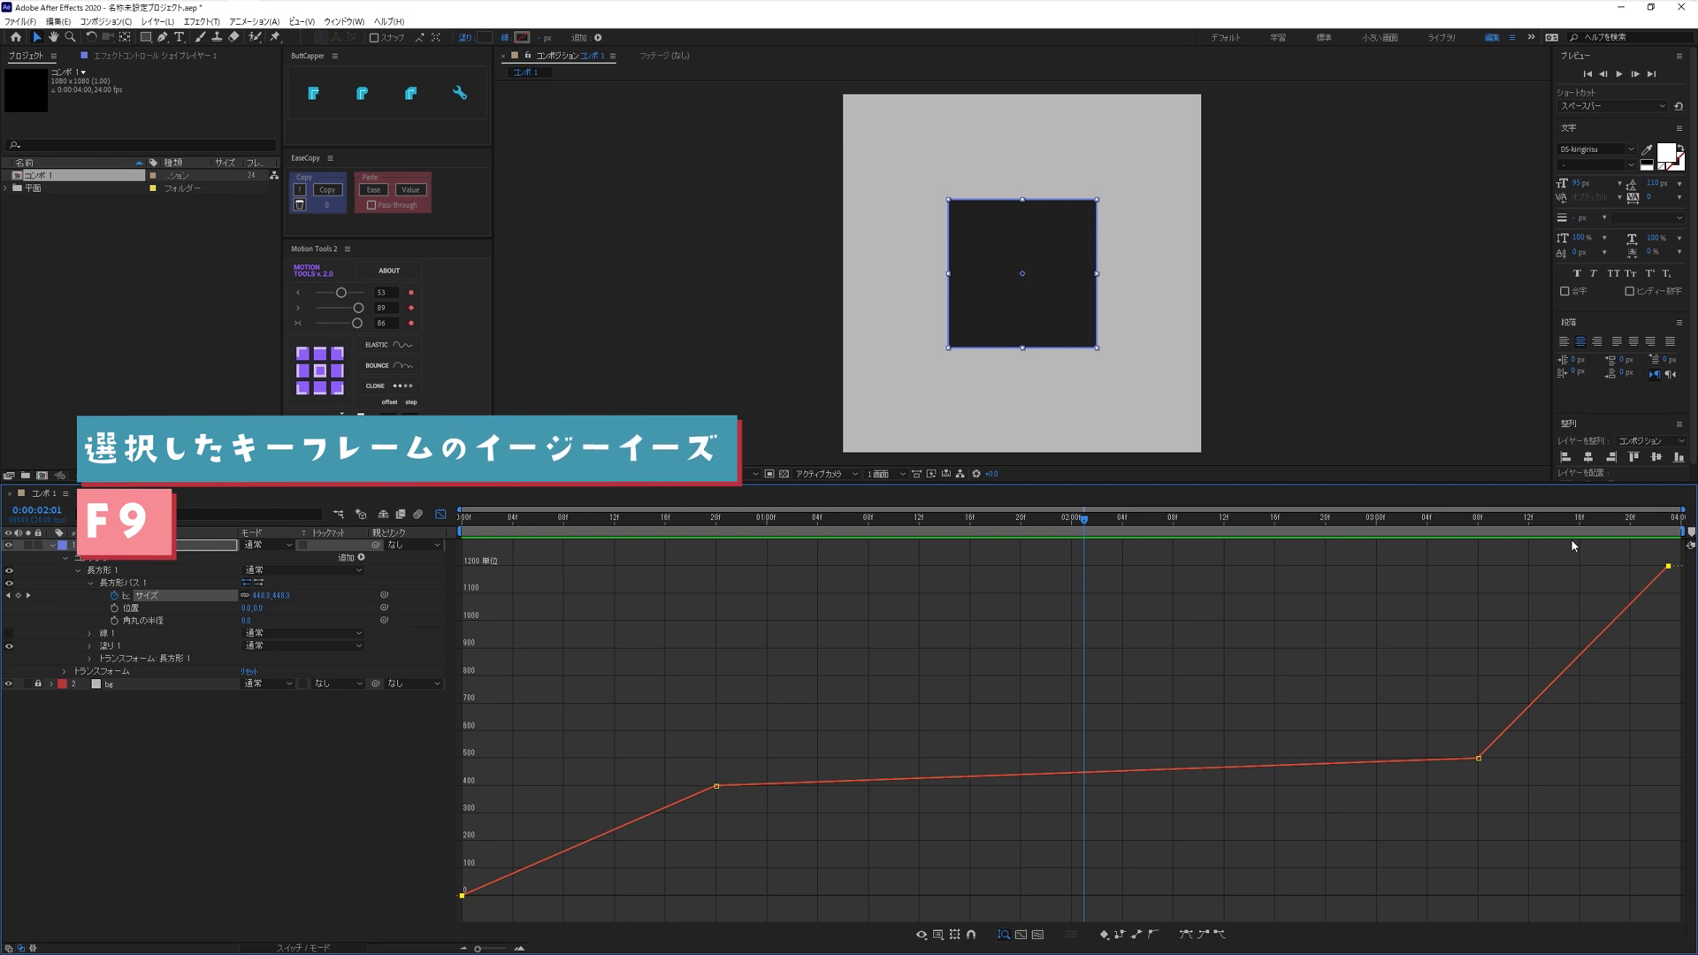
key(F9)
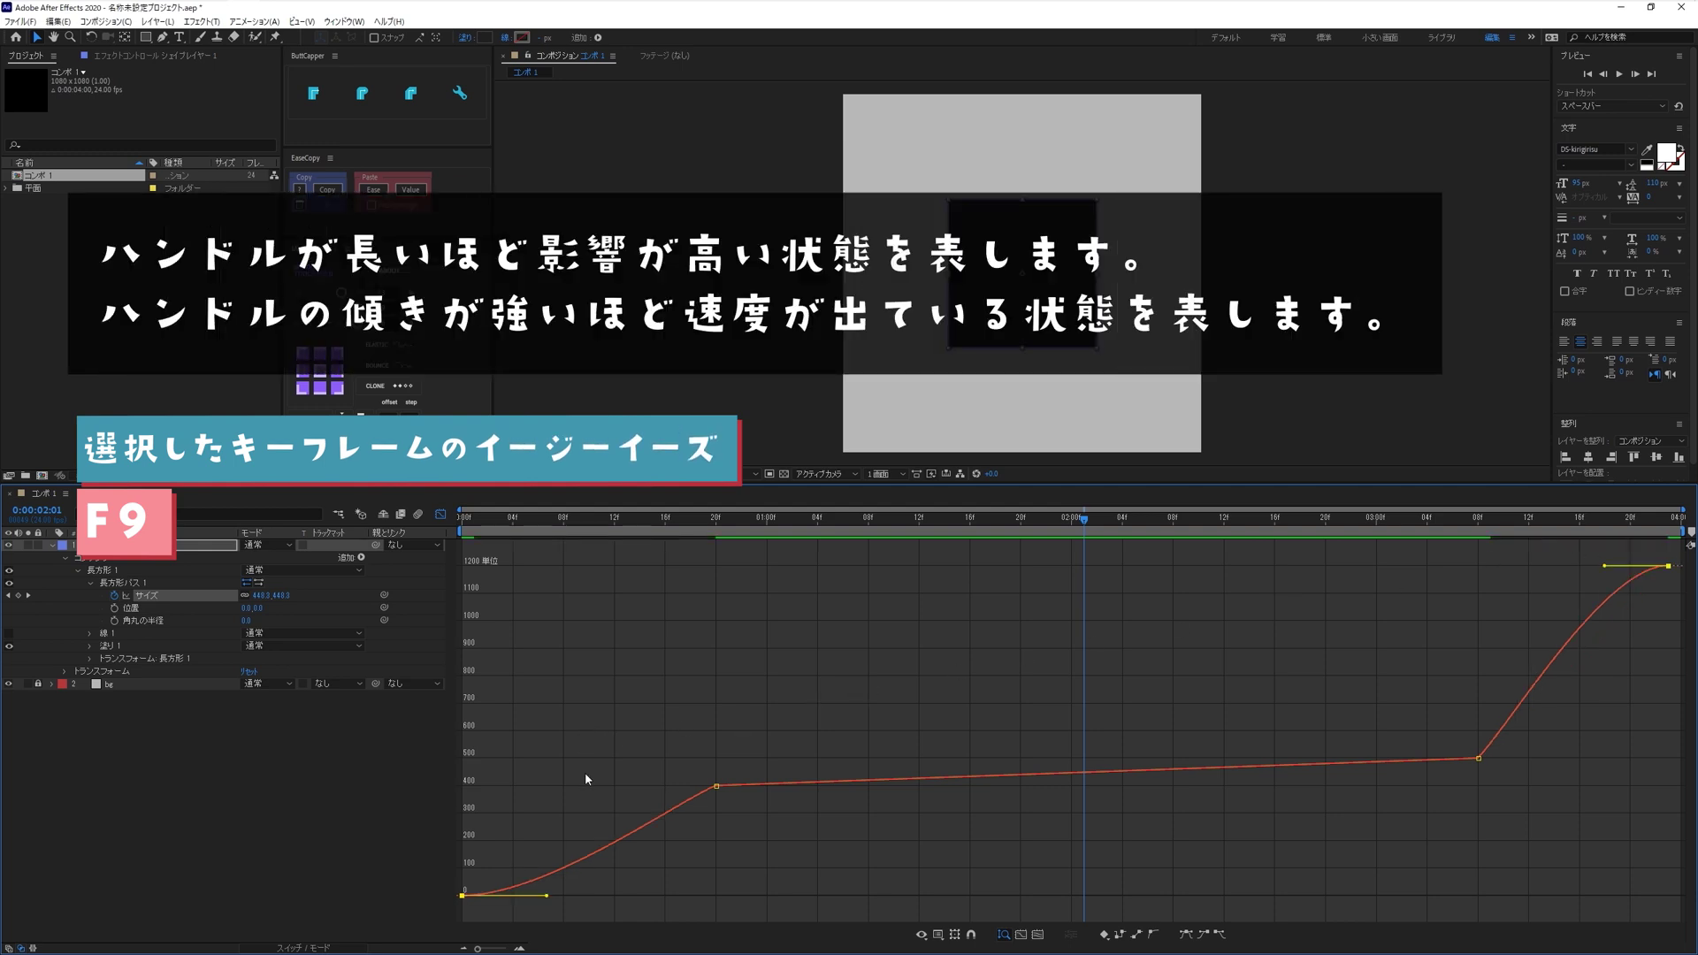
mouse_move(571, 817)
mouse_down()
mouse_move(456, 915)
mouse_move(495, 807)
mouse_up()
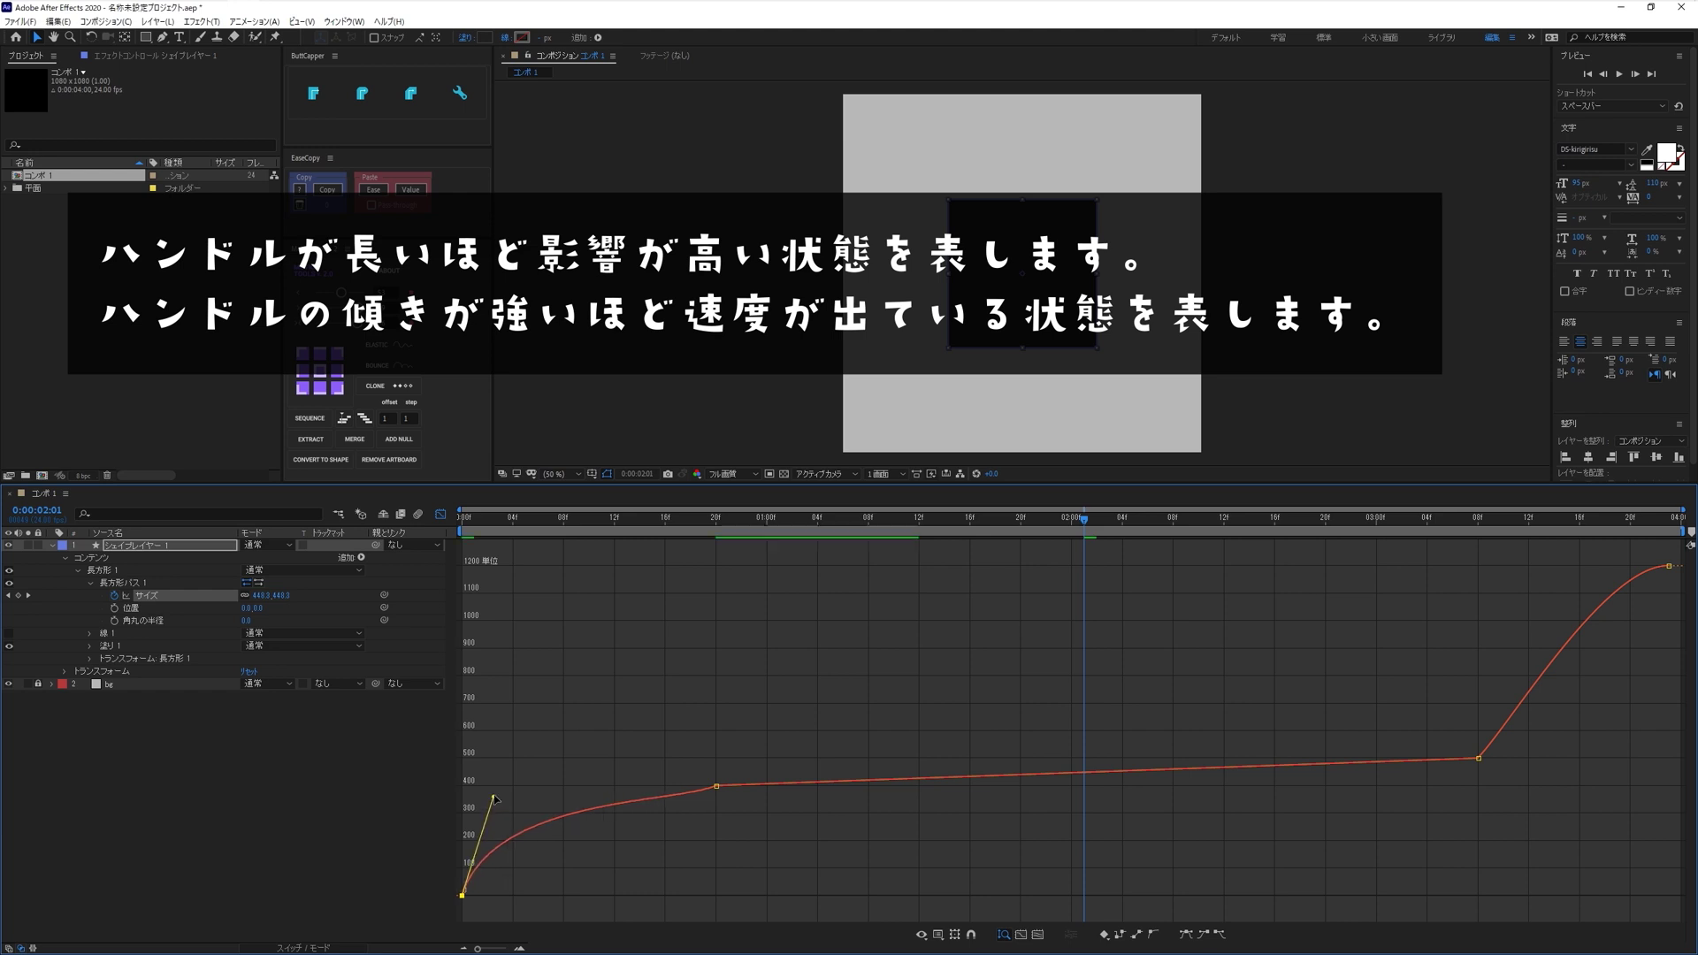
- Steepen the curve's climb into the last keyframe, then select the 20f keyframe
click(792, 849)
mouse_move(1541, 684)
drag(1599, 655, 1679, 553)
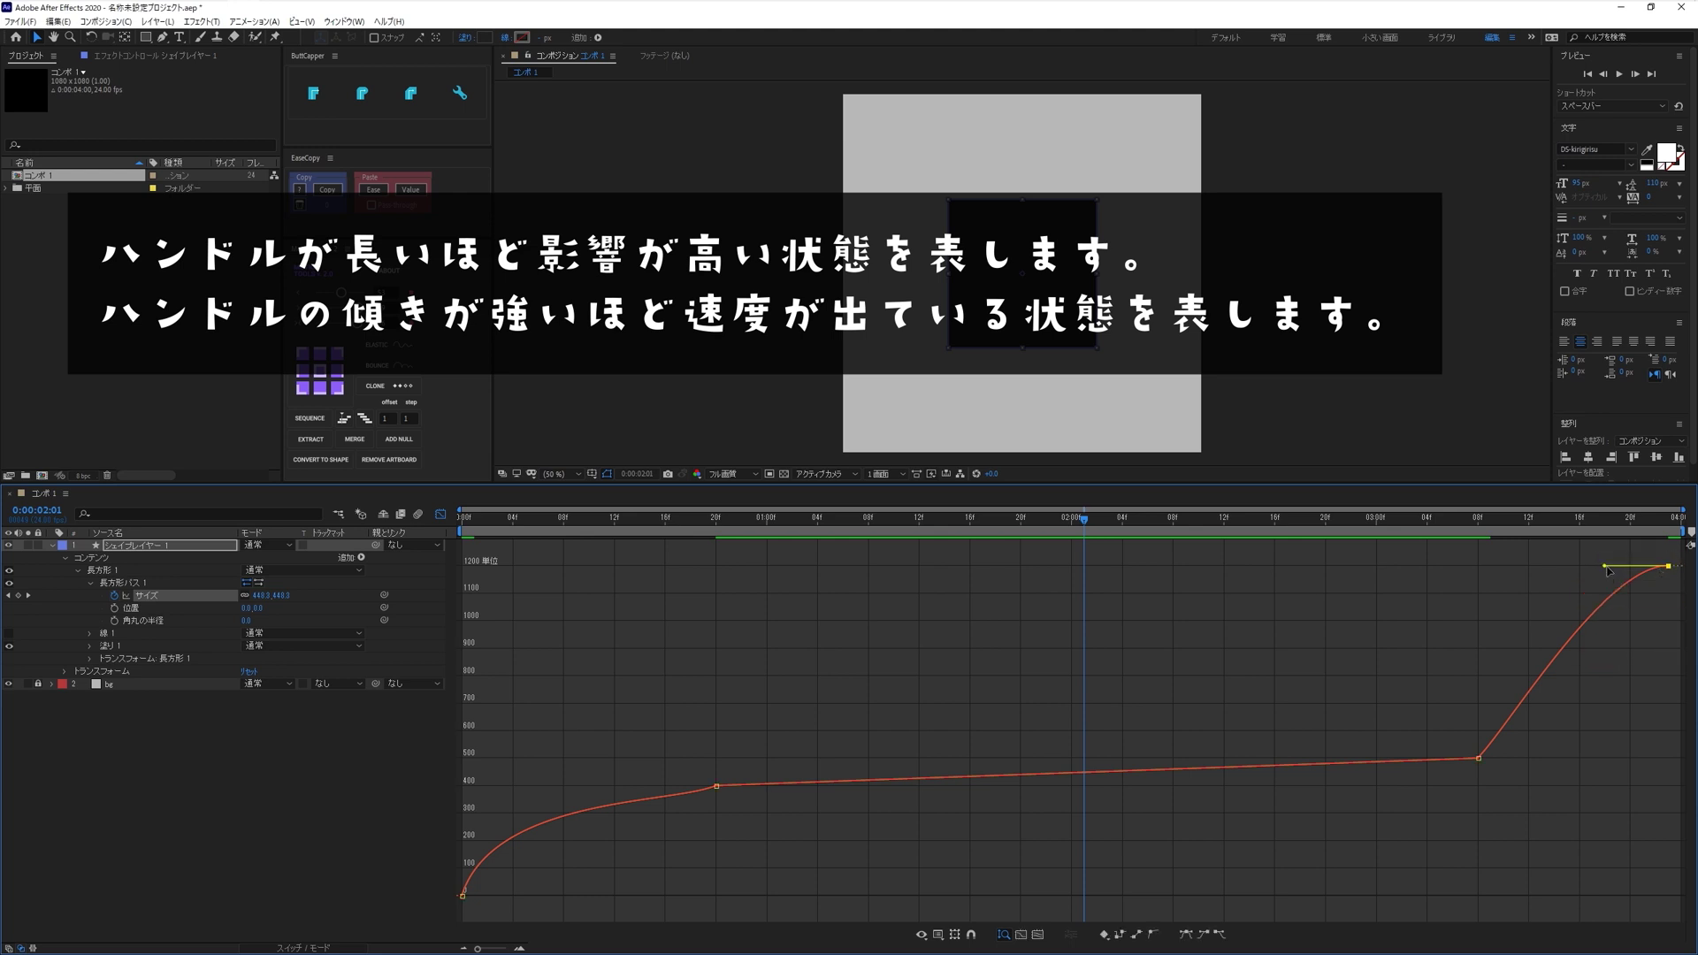
drag(1606, 566, 1648, 742)
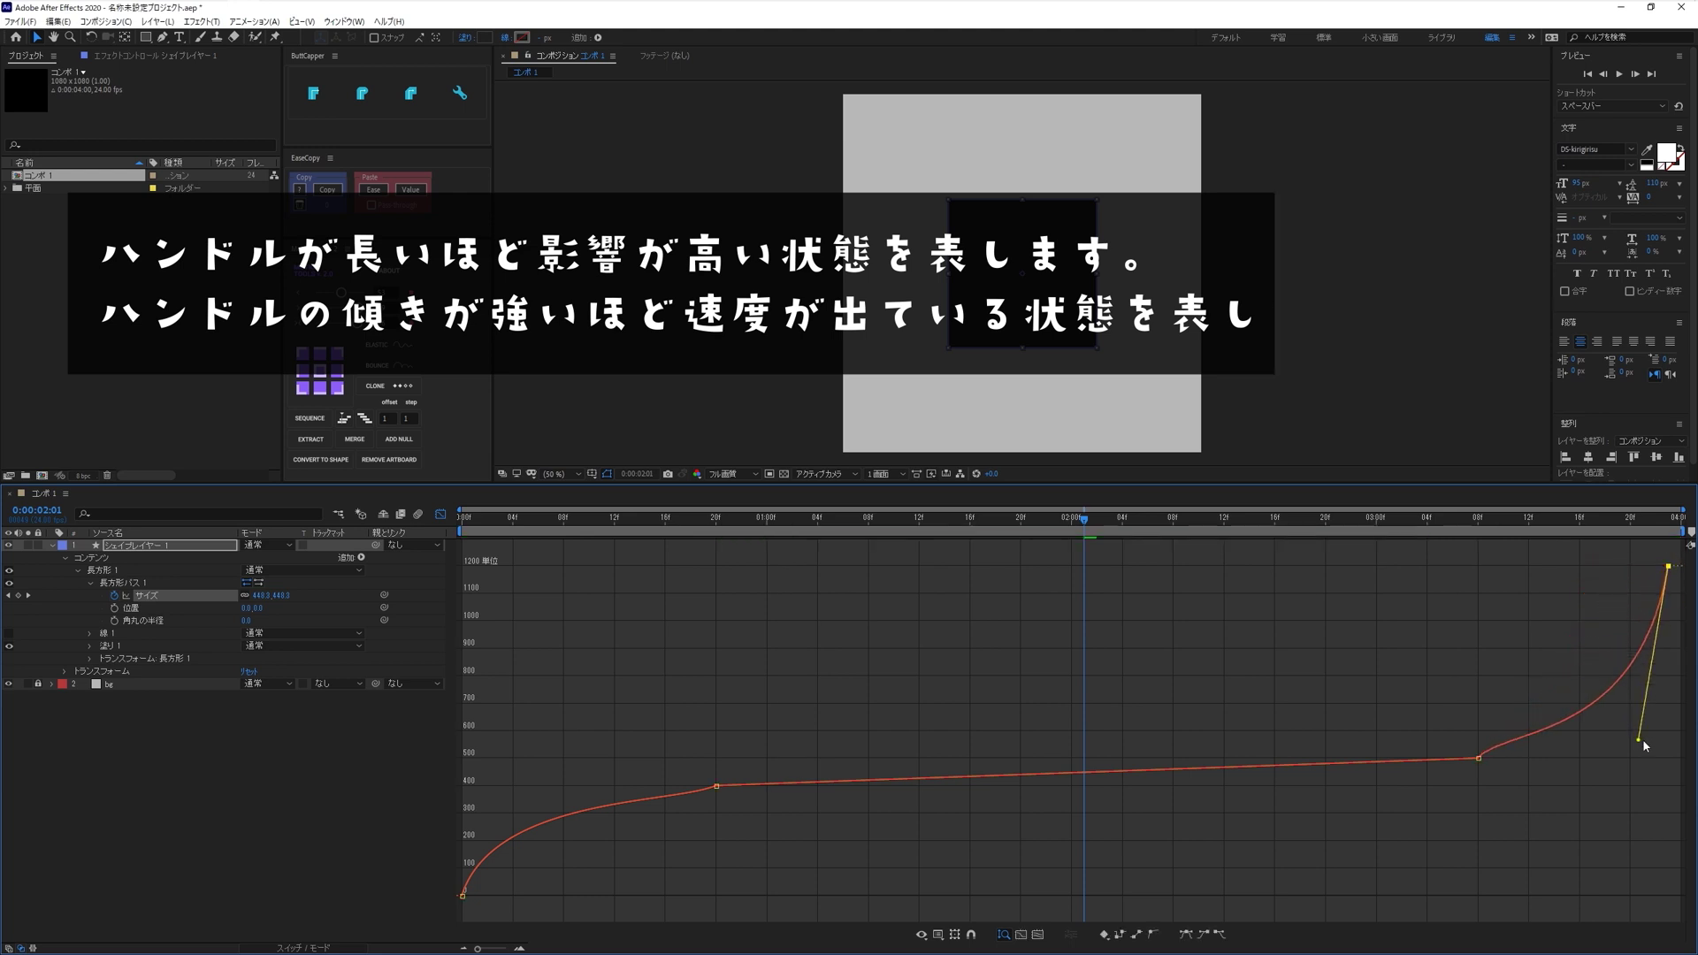
click(1564, 778)
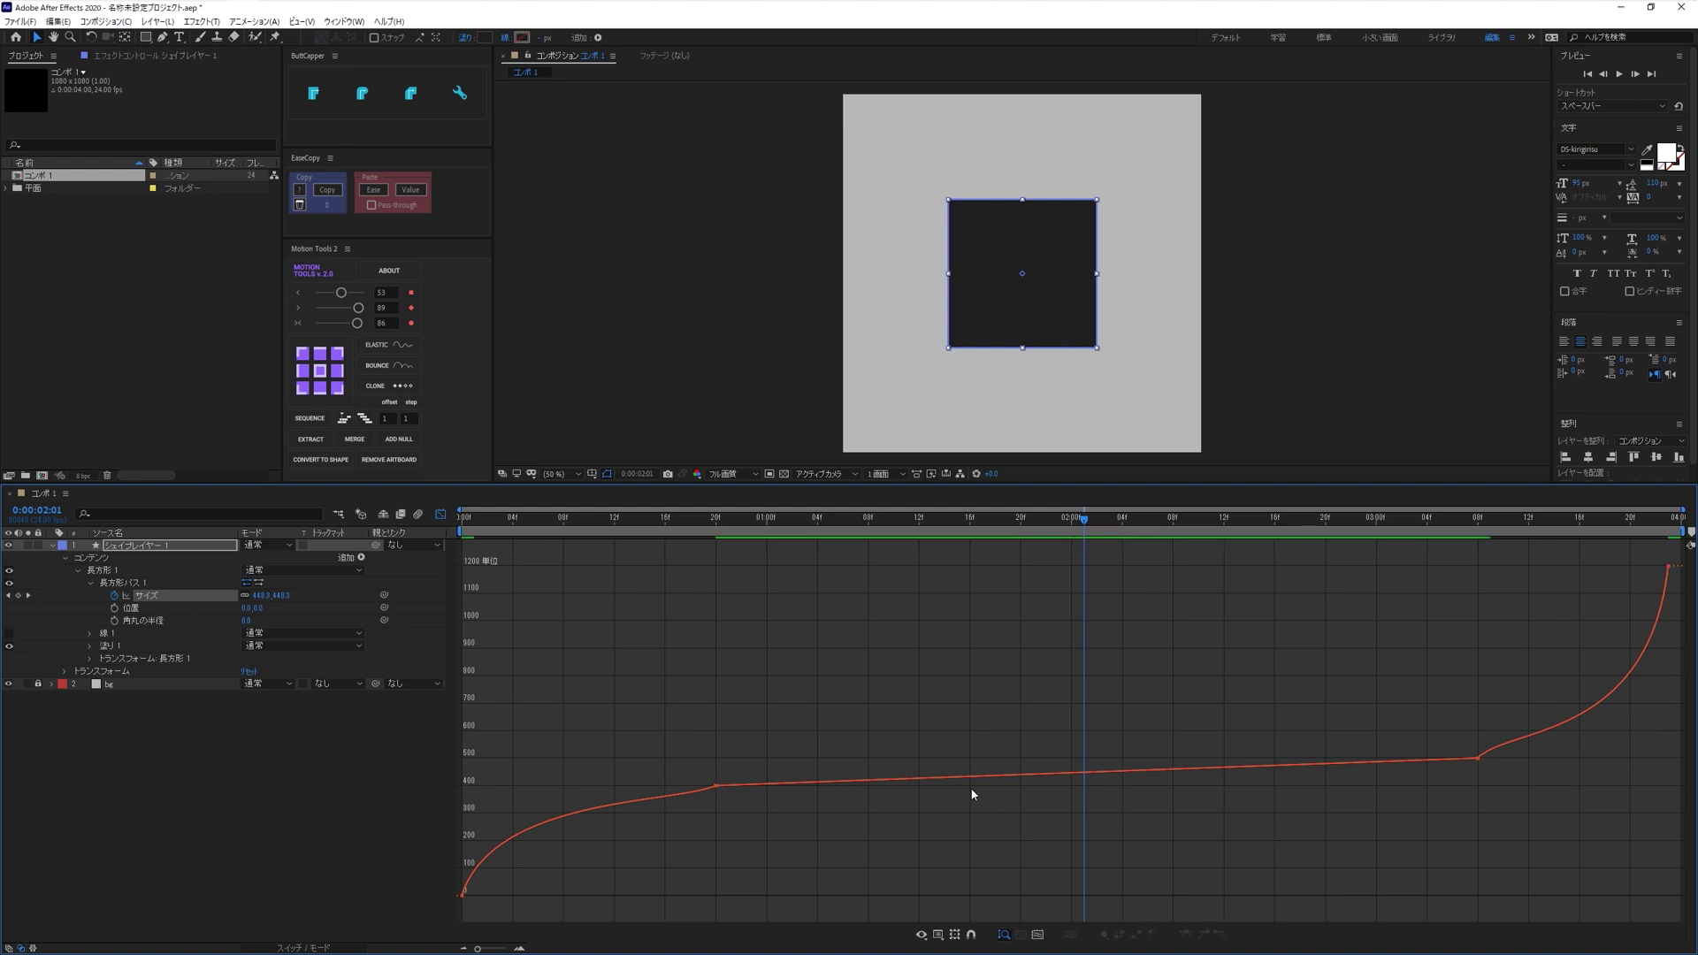
drag(804, 687, 655, 803)
- Apply Easy Ease In (Shift+F9) to the 20f size keyframe
key(shift+F9)
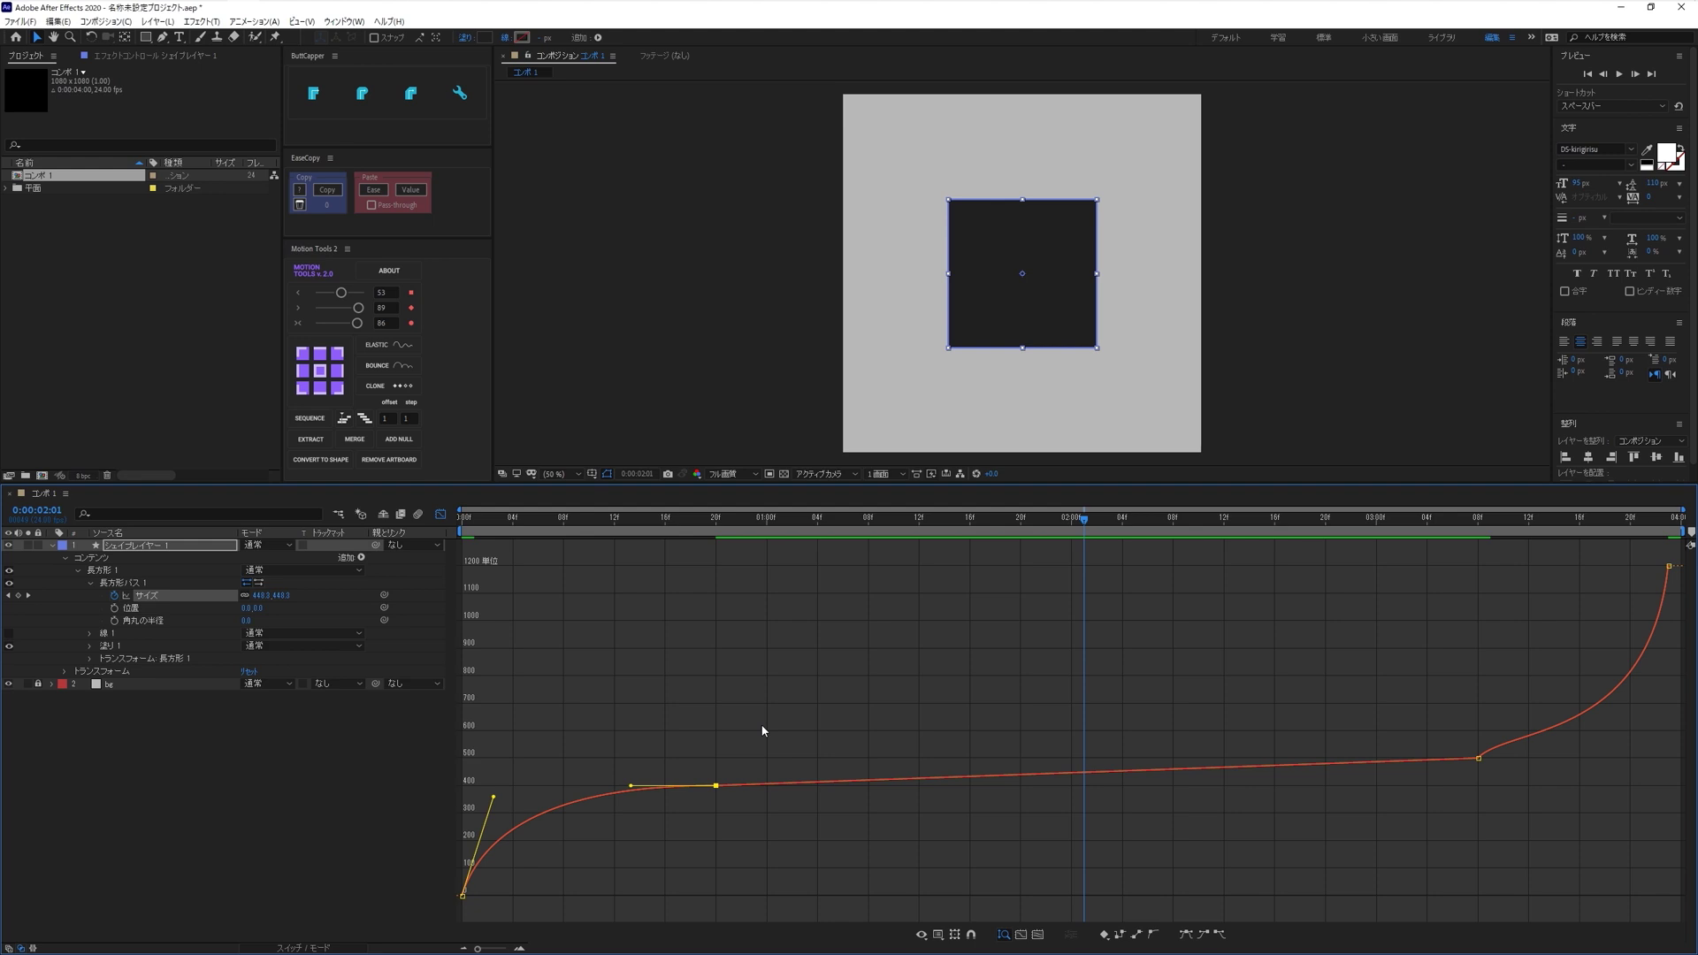
- Pull the 20f keyframe's outgoing handle upward and apply Easy Ease to it
drag(767, 733, 686, 832)
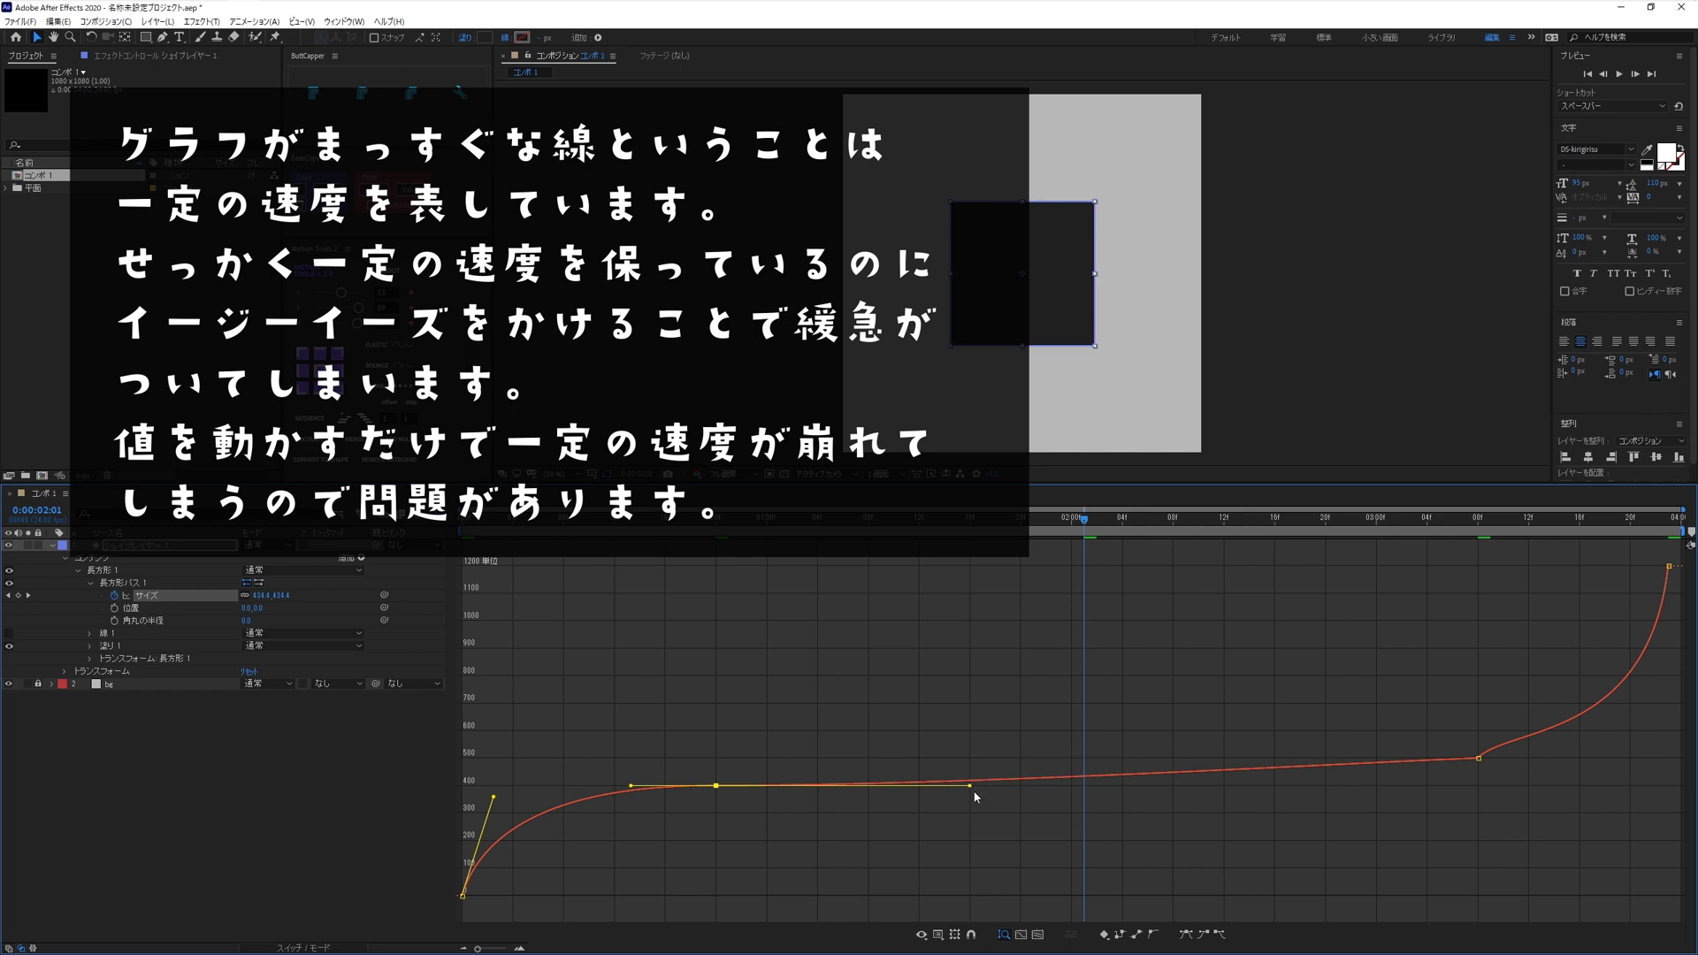
mouse_move(970, 786)
mouse_down()
mouse_move(994, 651)
mouse_move(1014, 774)
mouse_move(889, 770)
mouse_move(918, 763)
mouse_up()
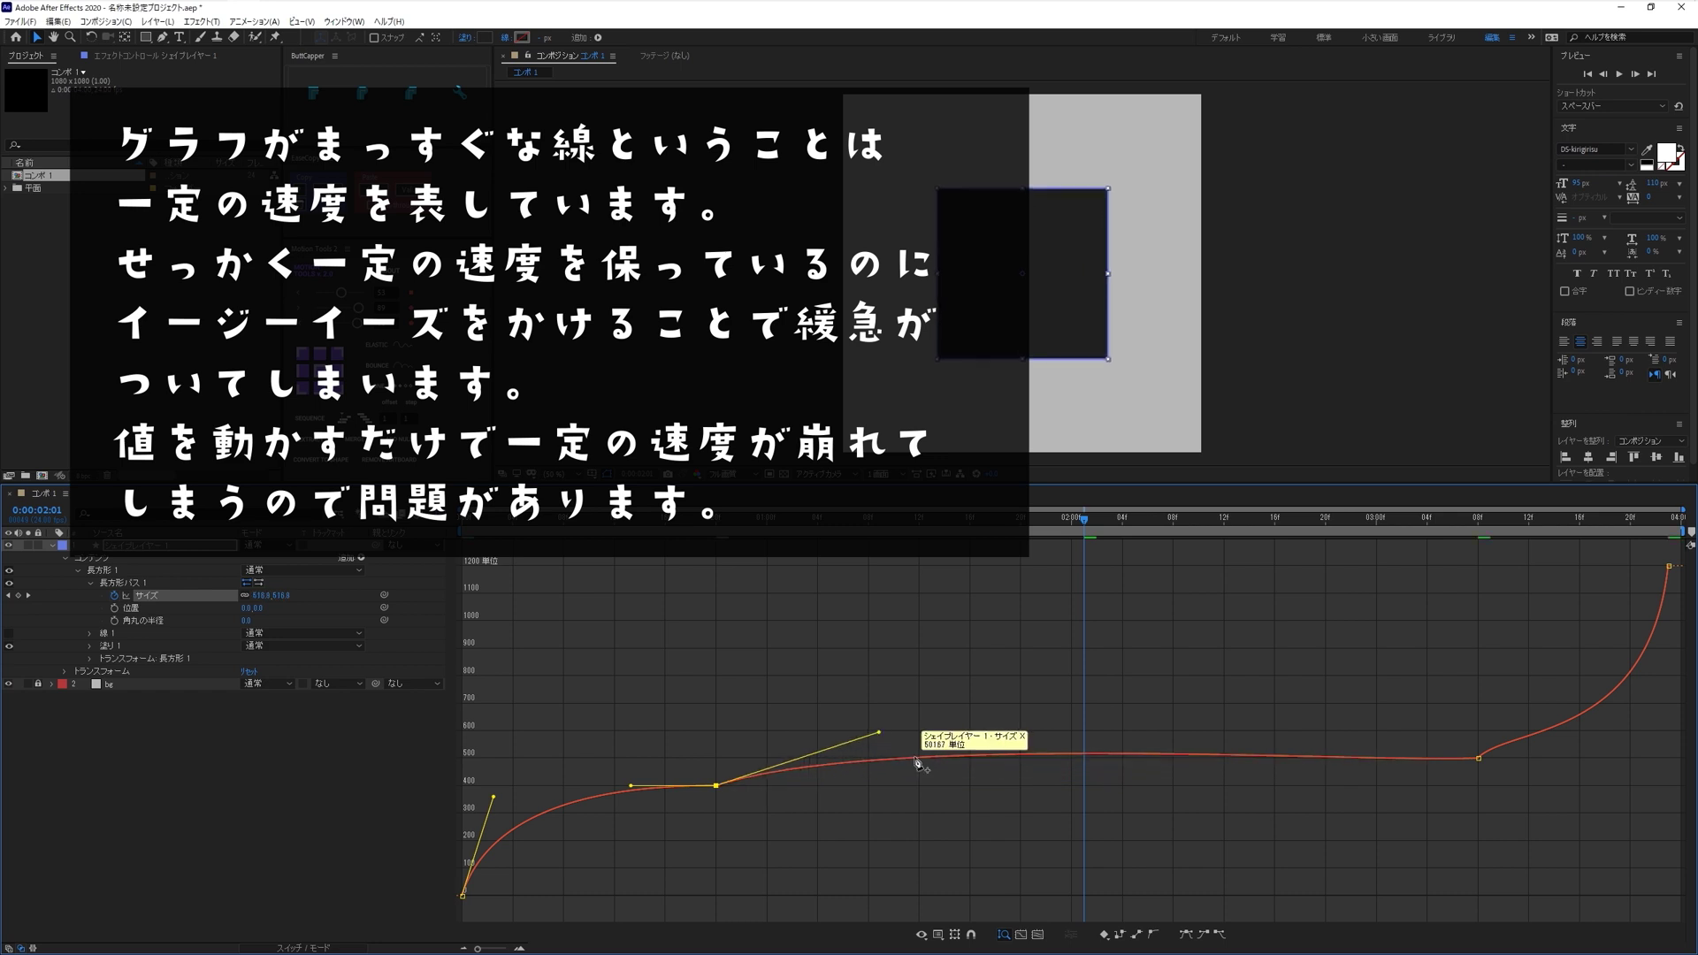
key(F9)
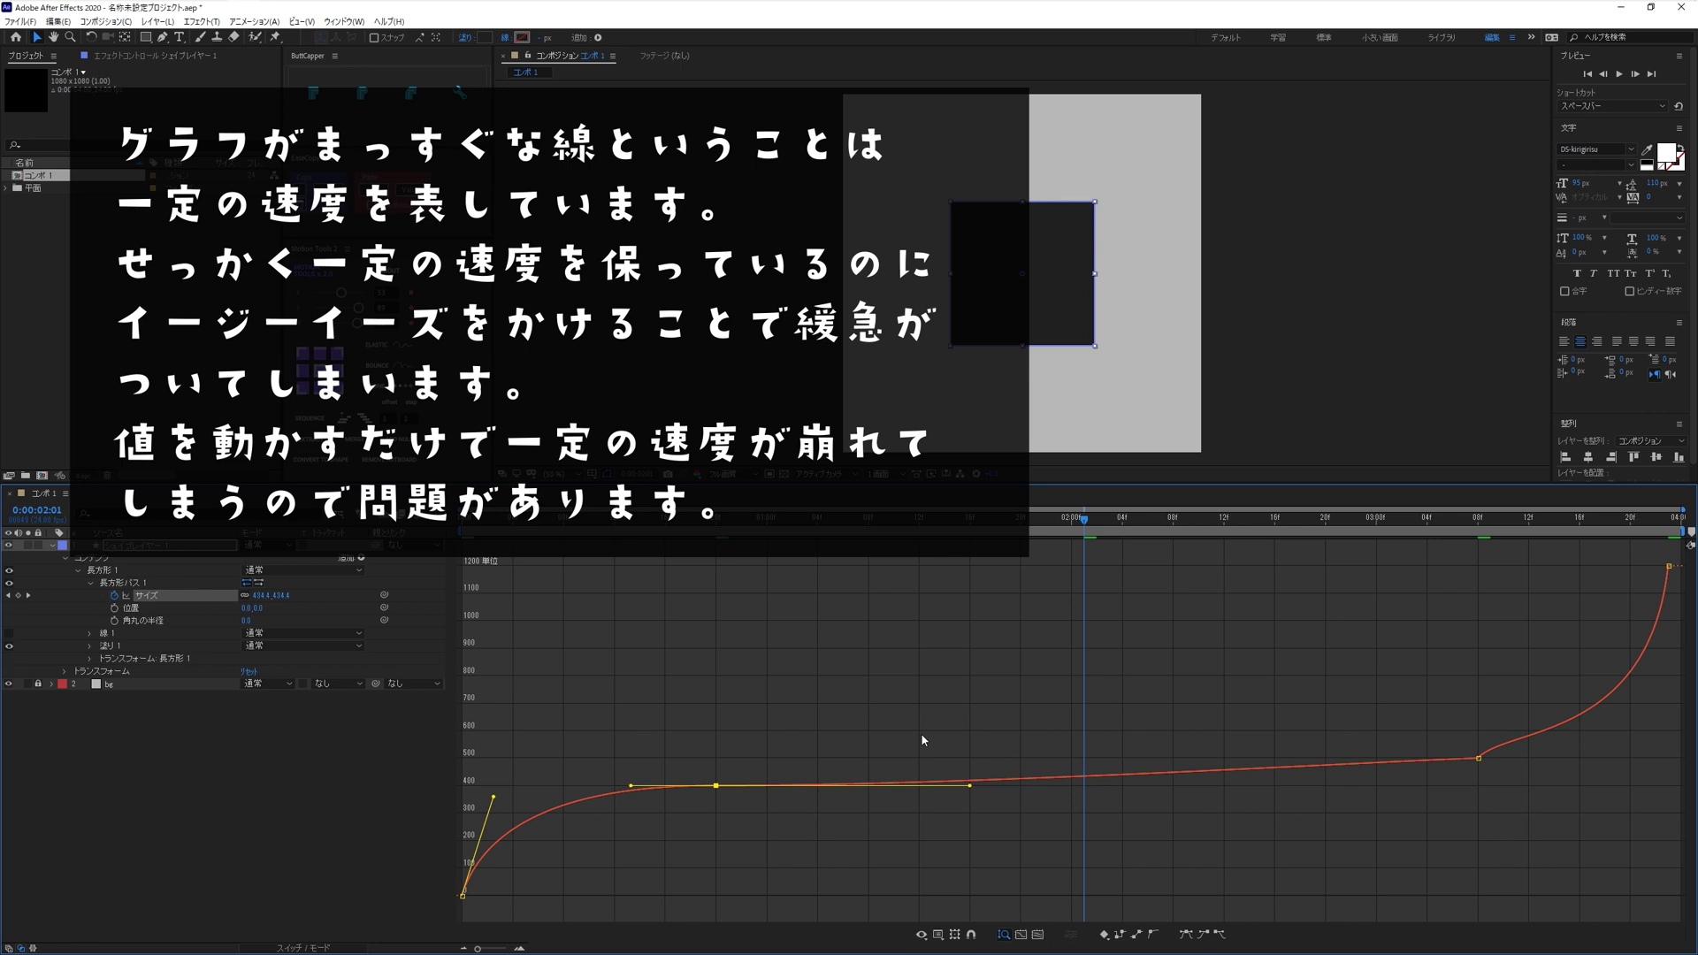
- Undo the outgoing ease so the curve runs straight from 400 to 500
key(ctrl+z)
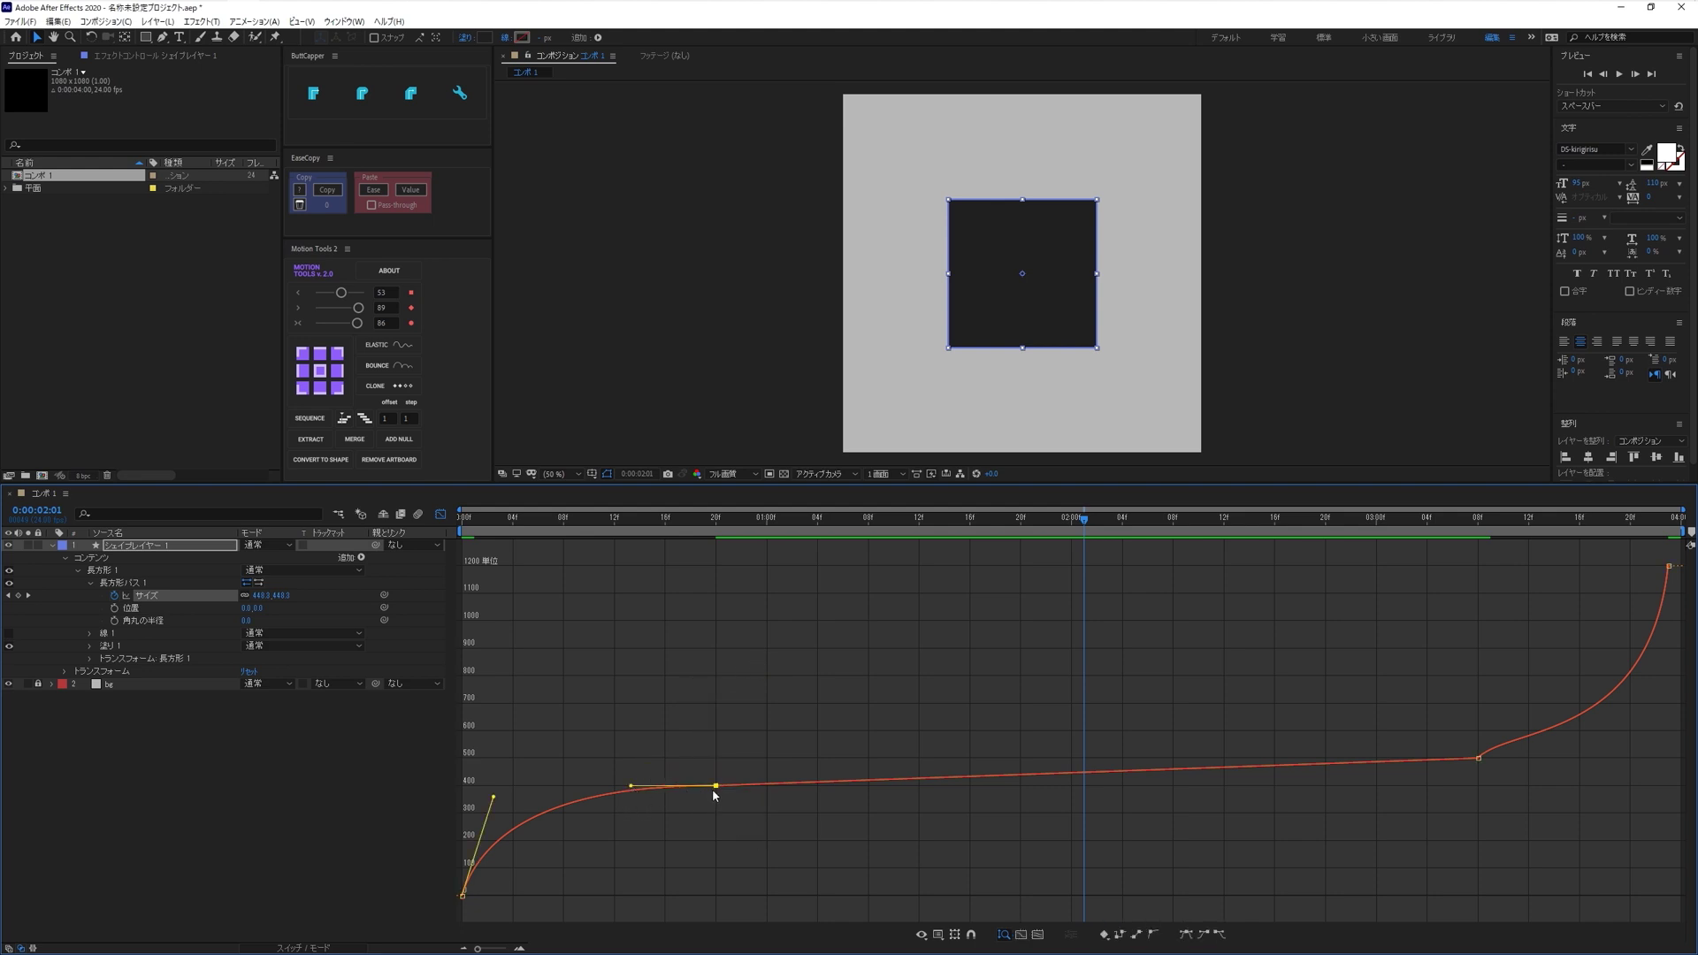
mouse_move(715, 790)
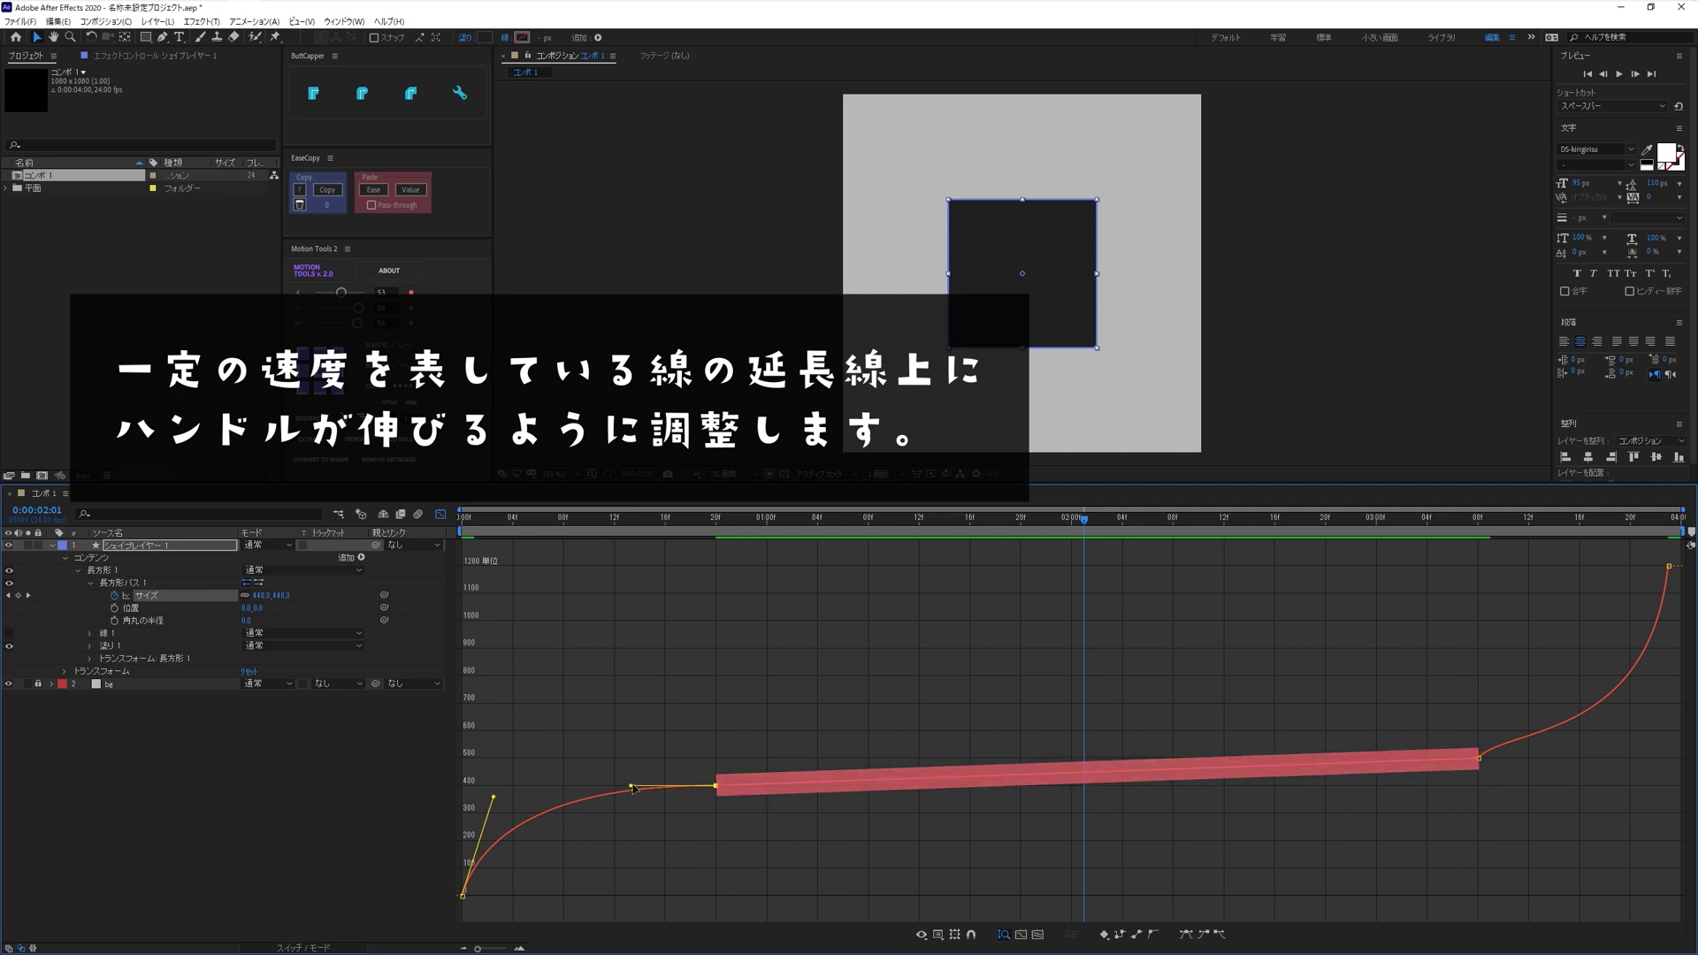
- Extend the 400 keyframe's incoming handle along the straight line, then select the 500 keyframe
drag(630, 788, 546, 793)
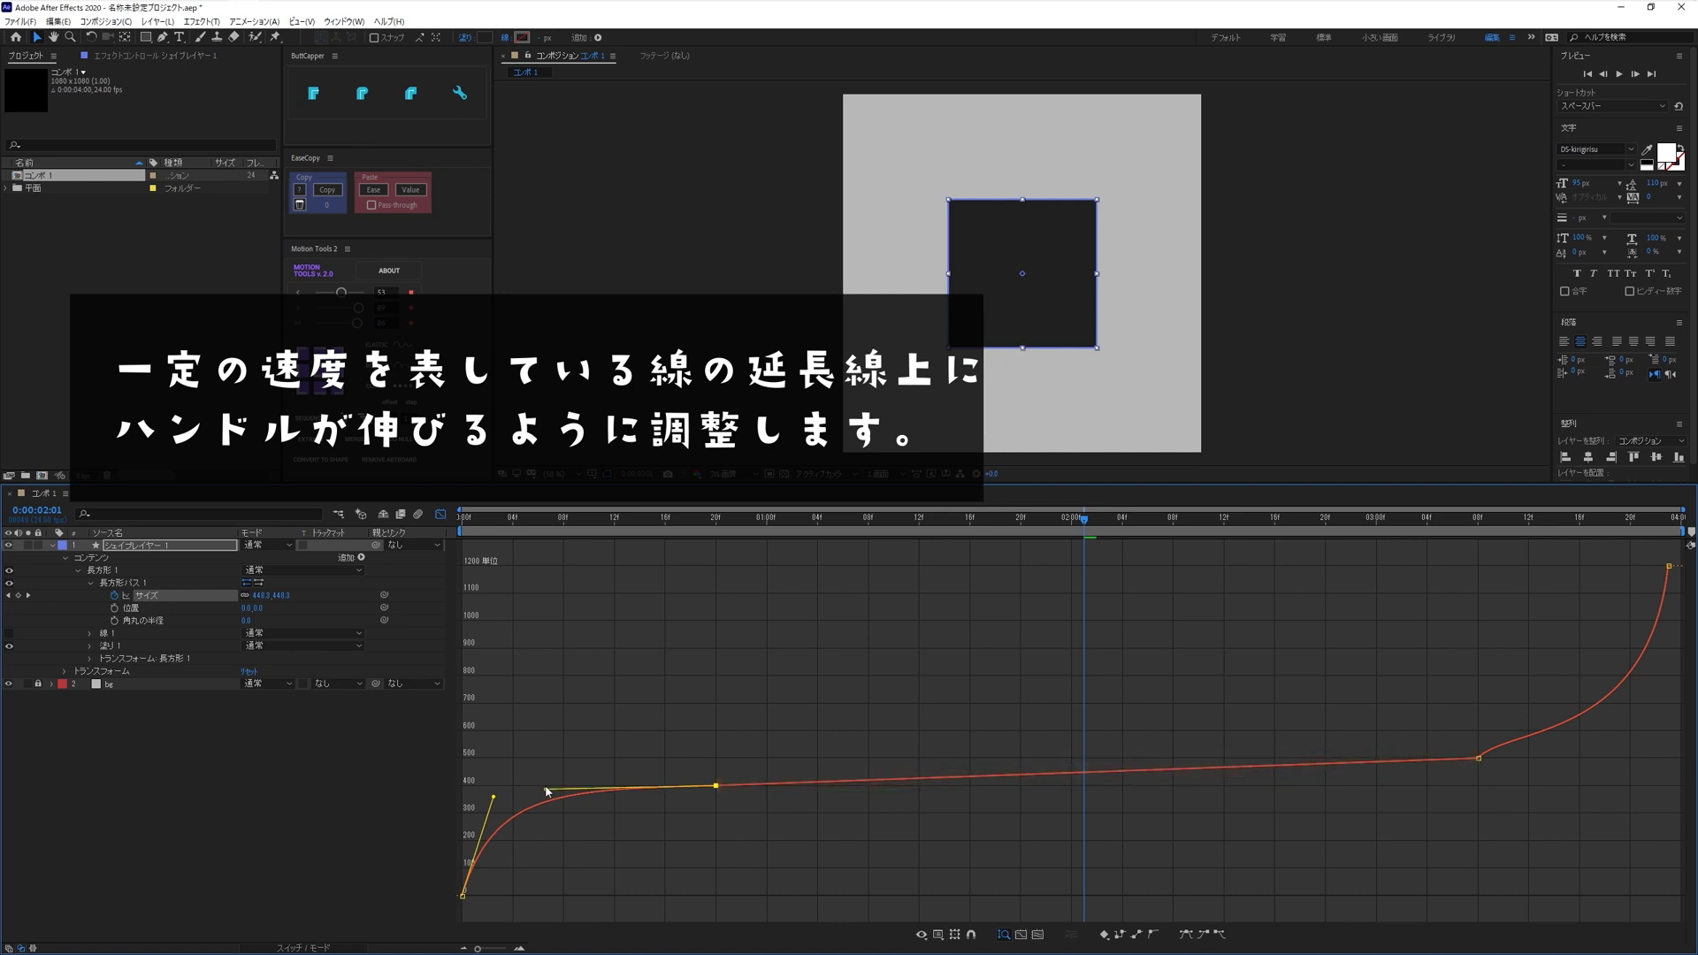
click(972, 841)
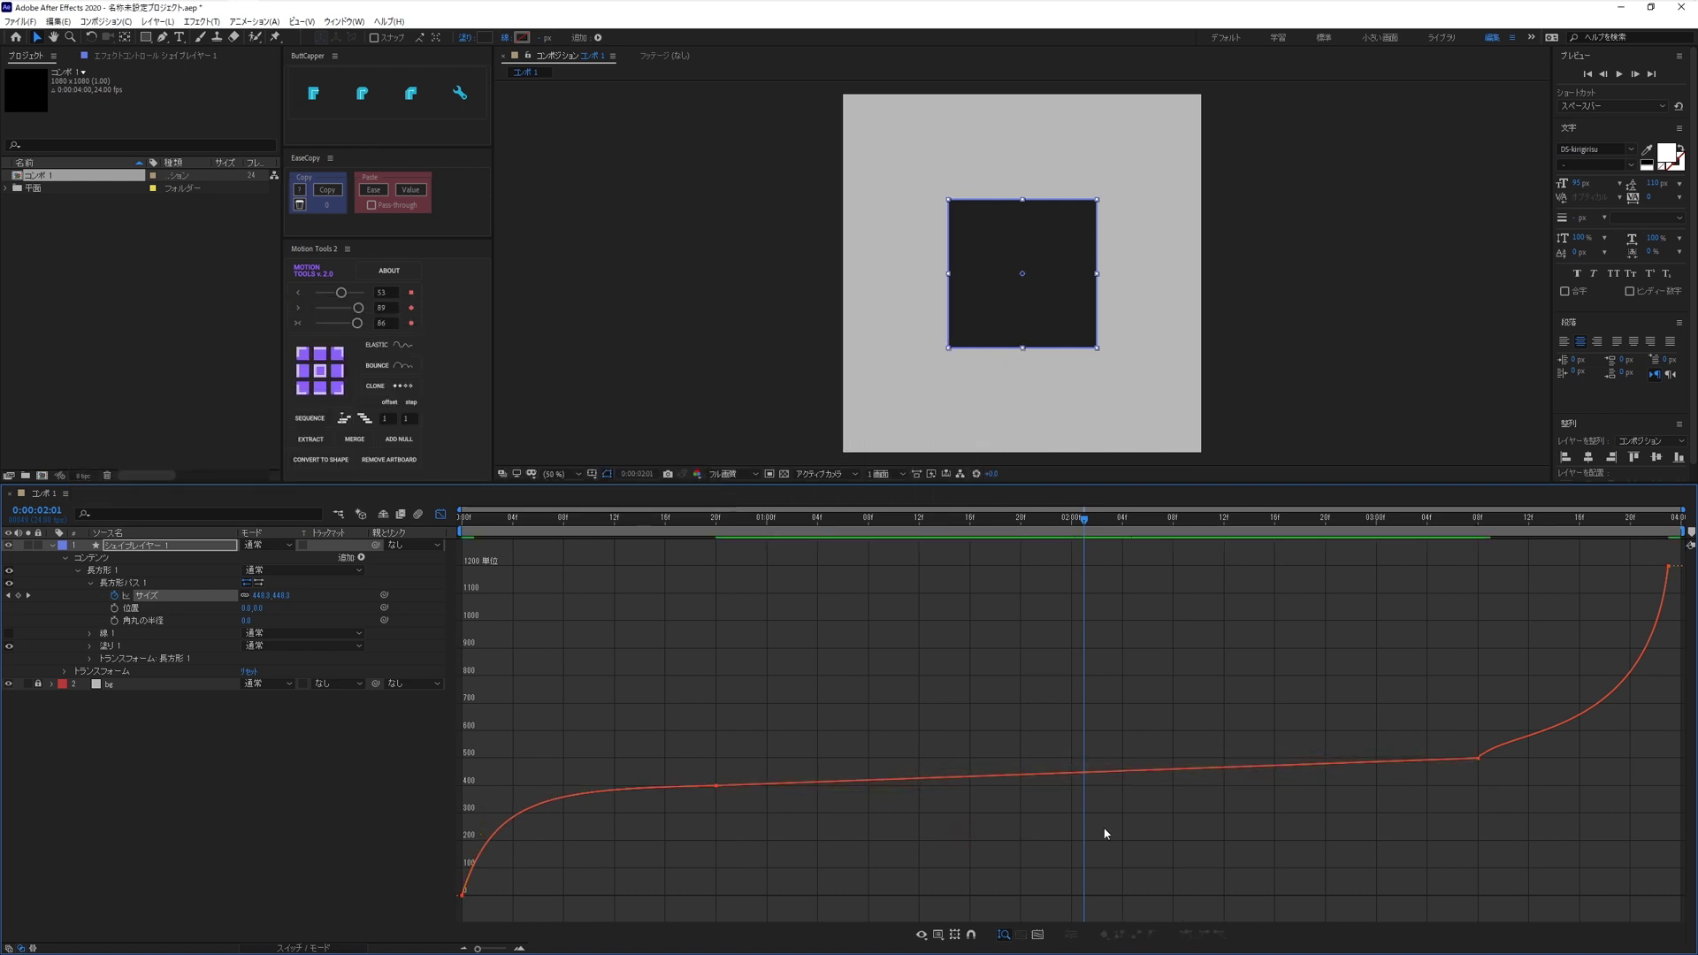
drag(1376, 726, 1505, 811)
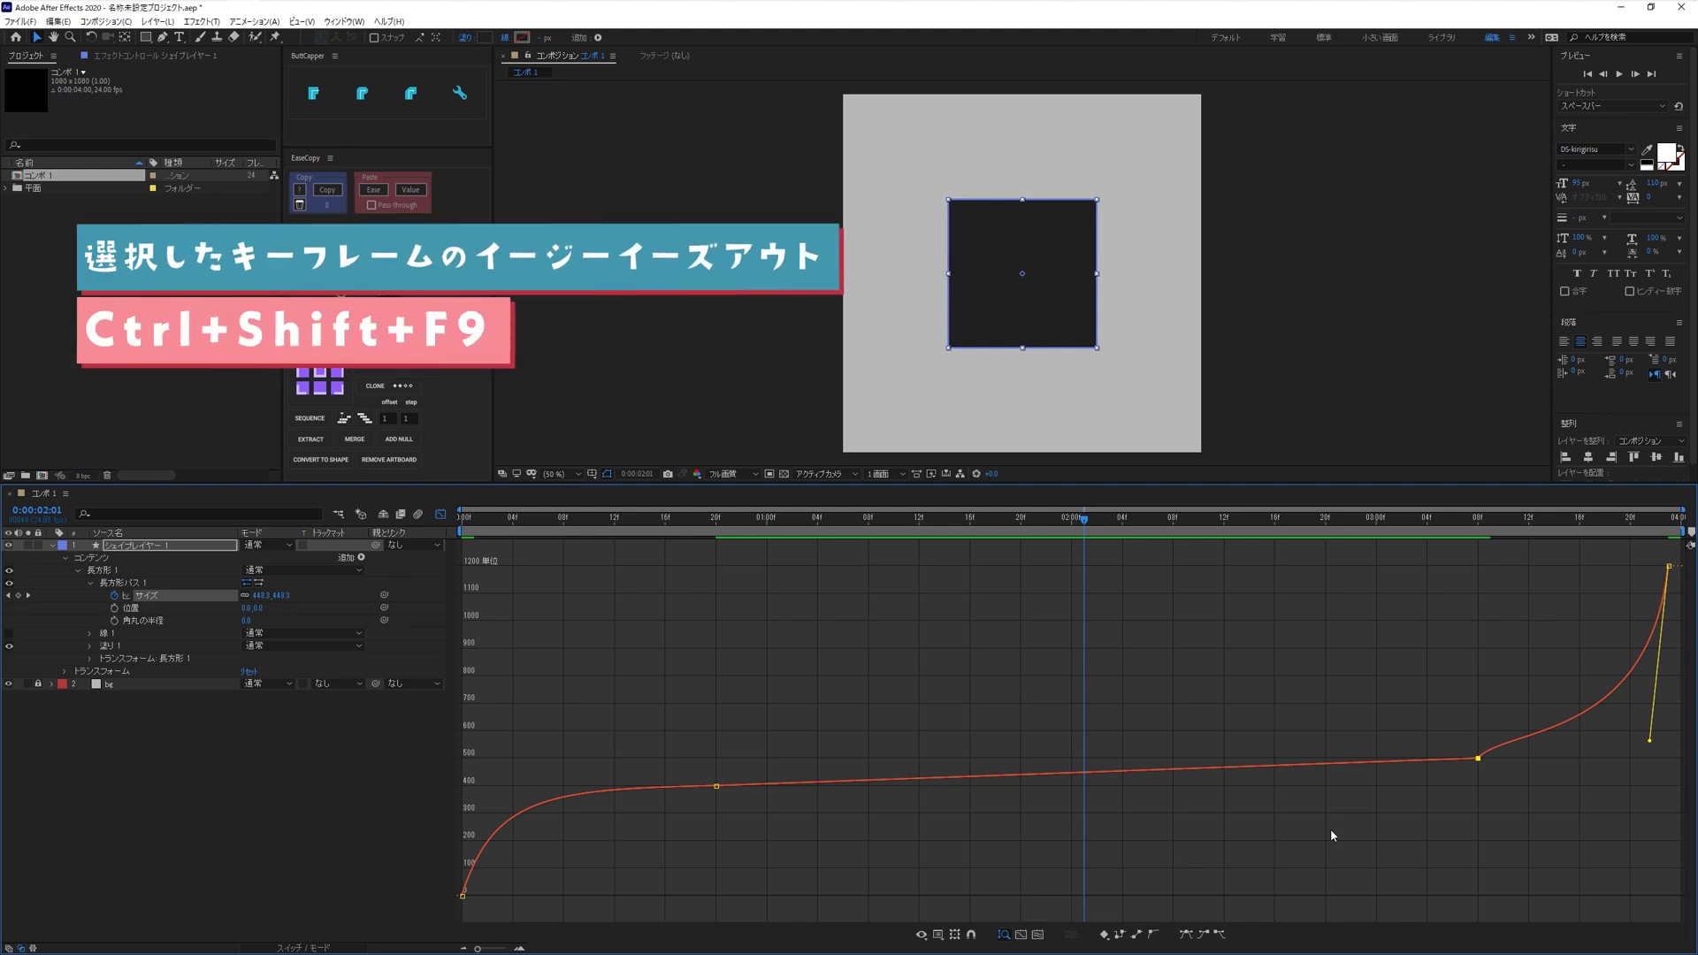
- Ease out of the 500 keyframe, stretch its handles along the straight line, and preview
key(ctrl+shift+F9)
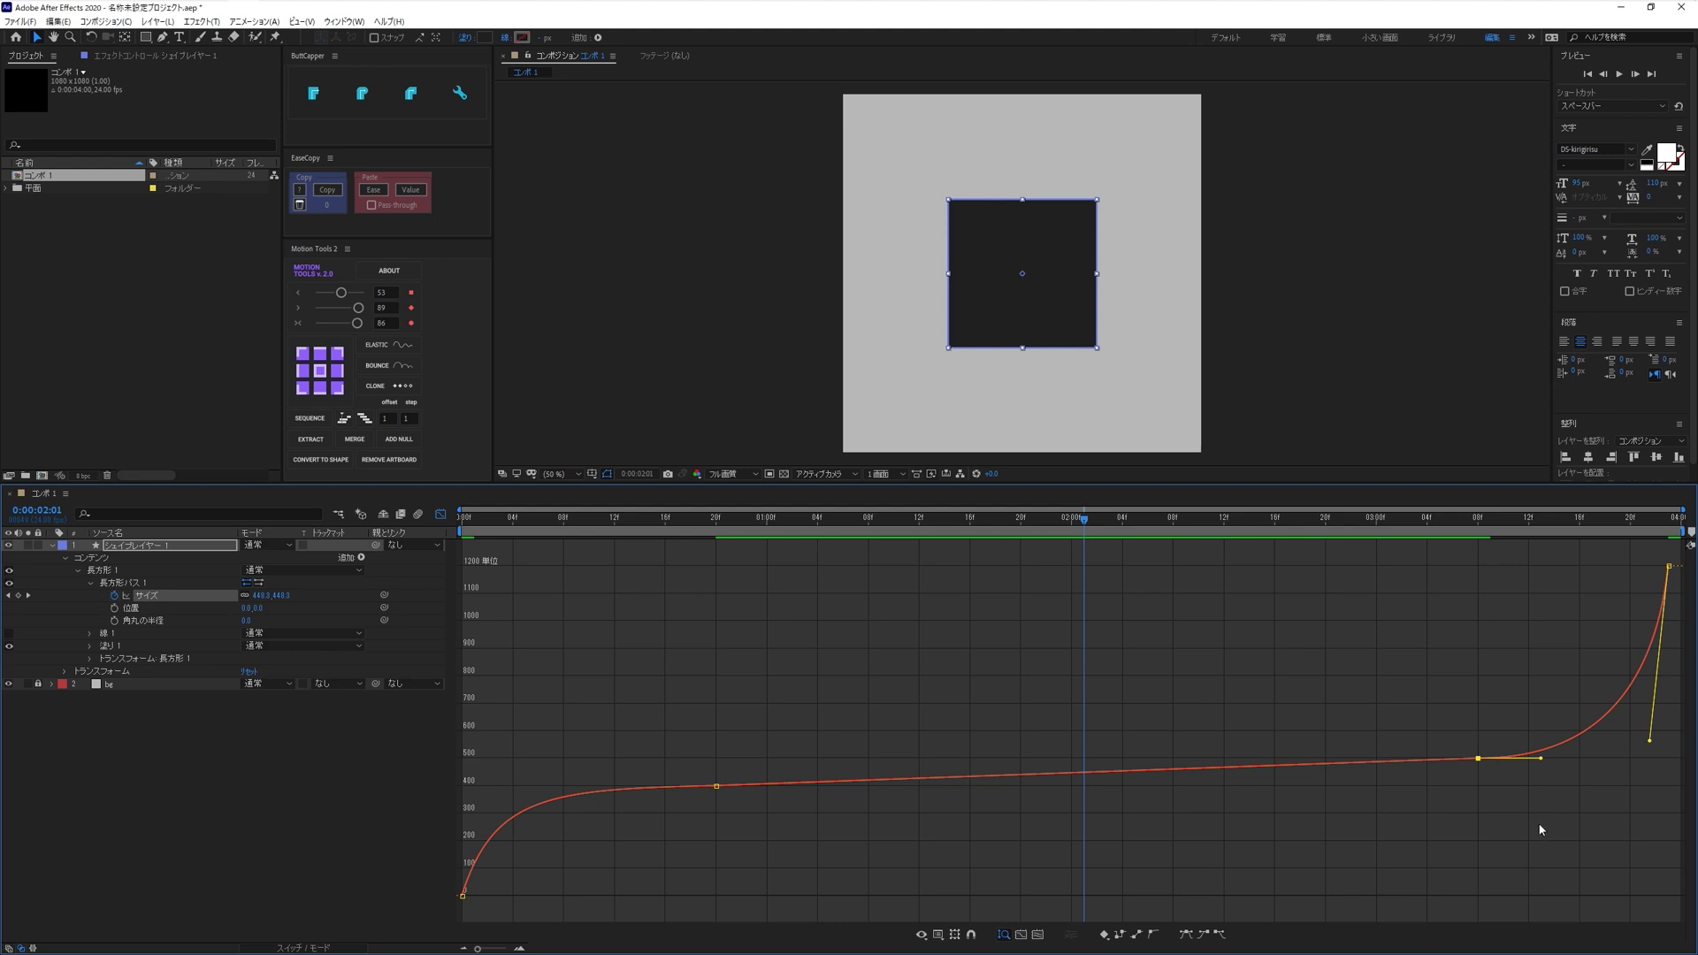
mouse_move(1523, 814)
mouse_down()
mouse_move(1461, 729)
mouse_move(1612, 751)
mouse_up()
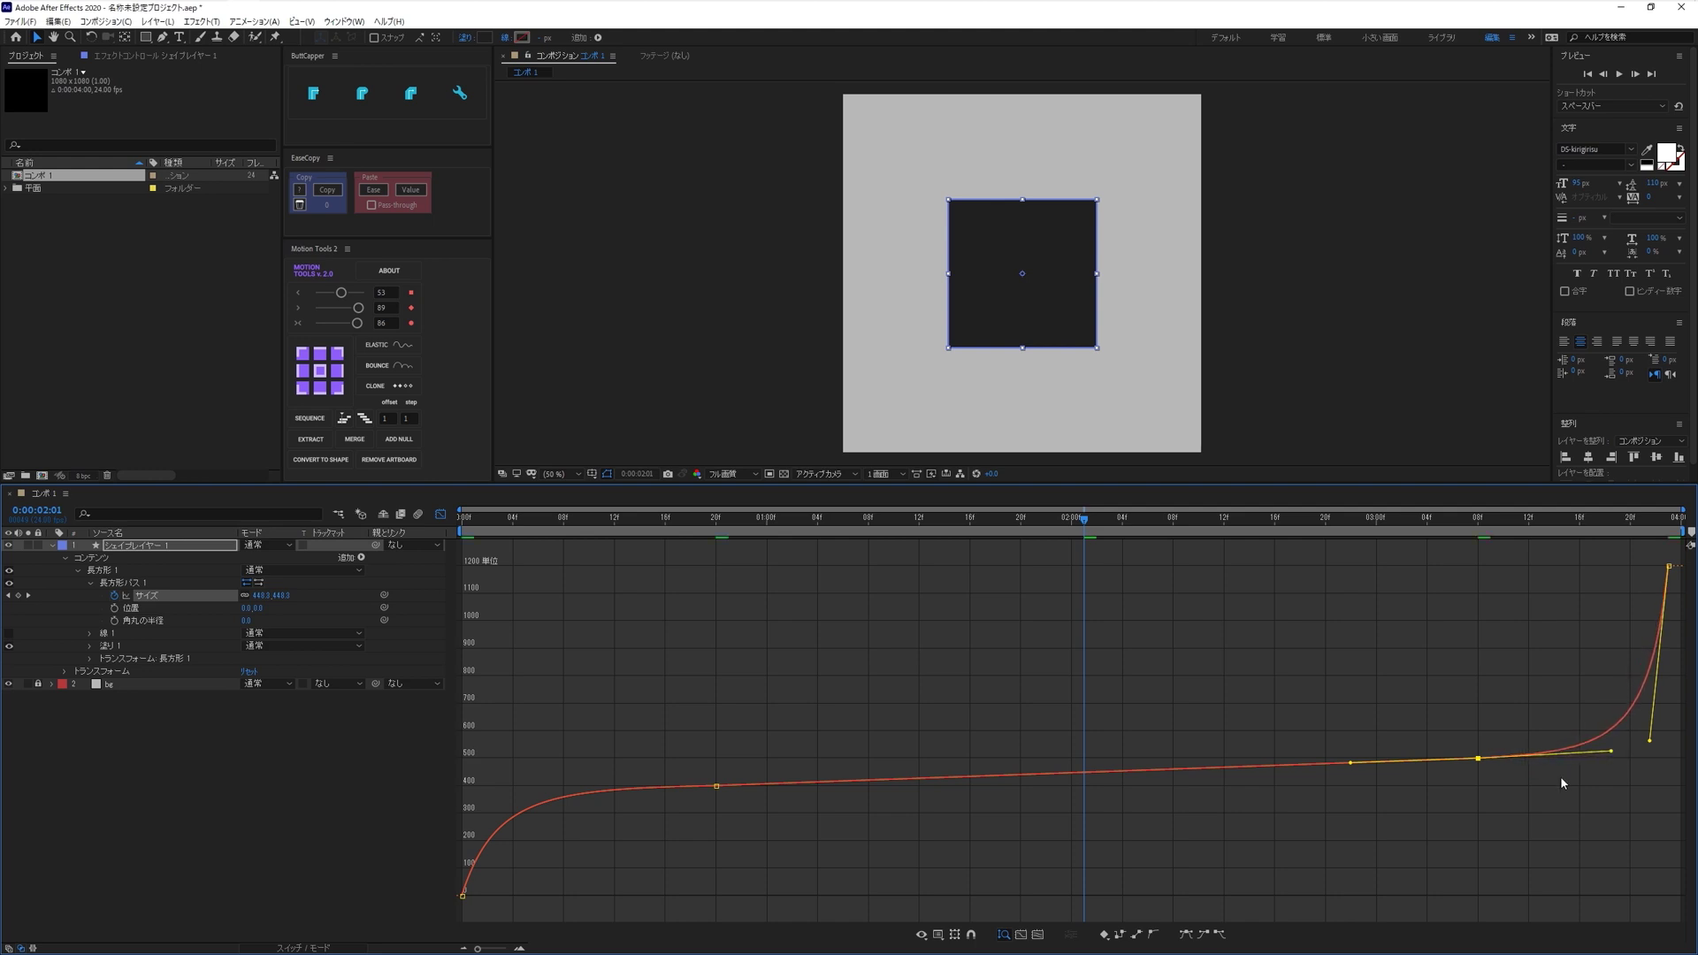
click(1468, 804)
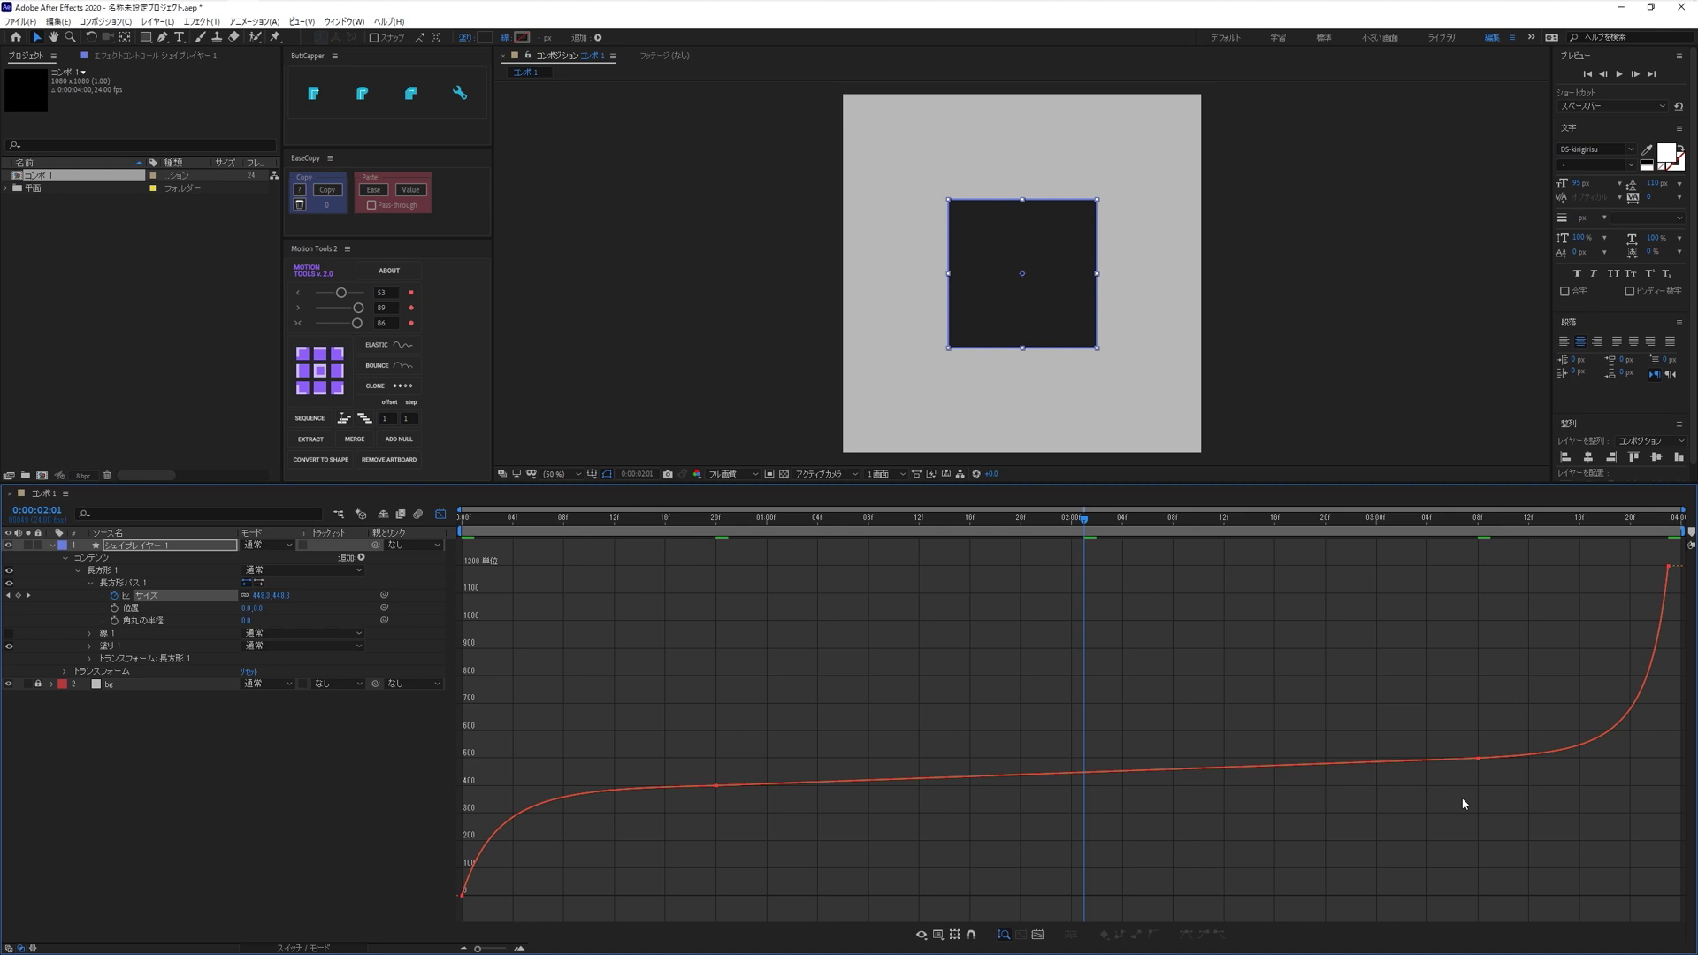
key(space)
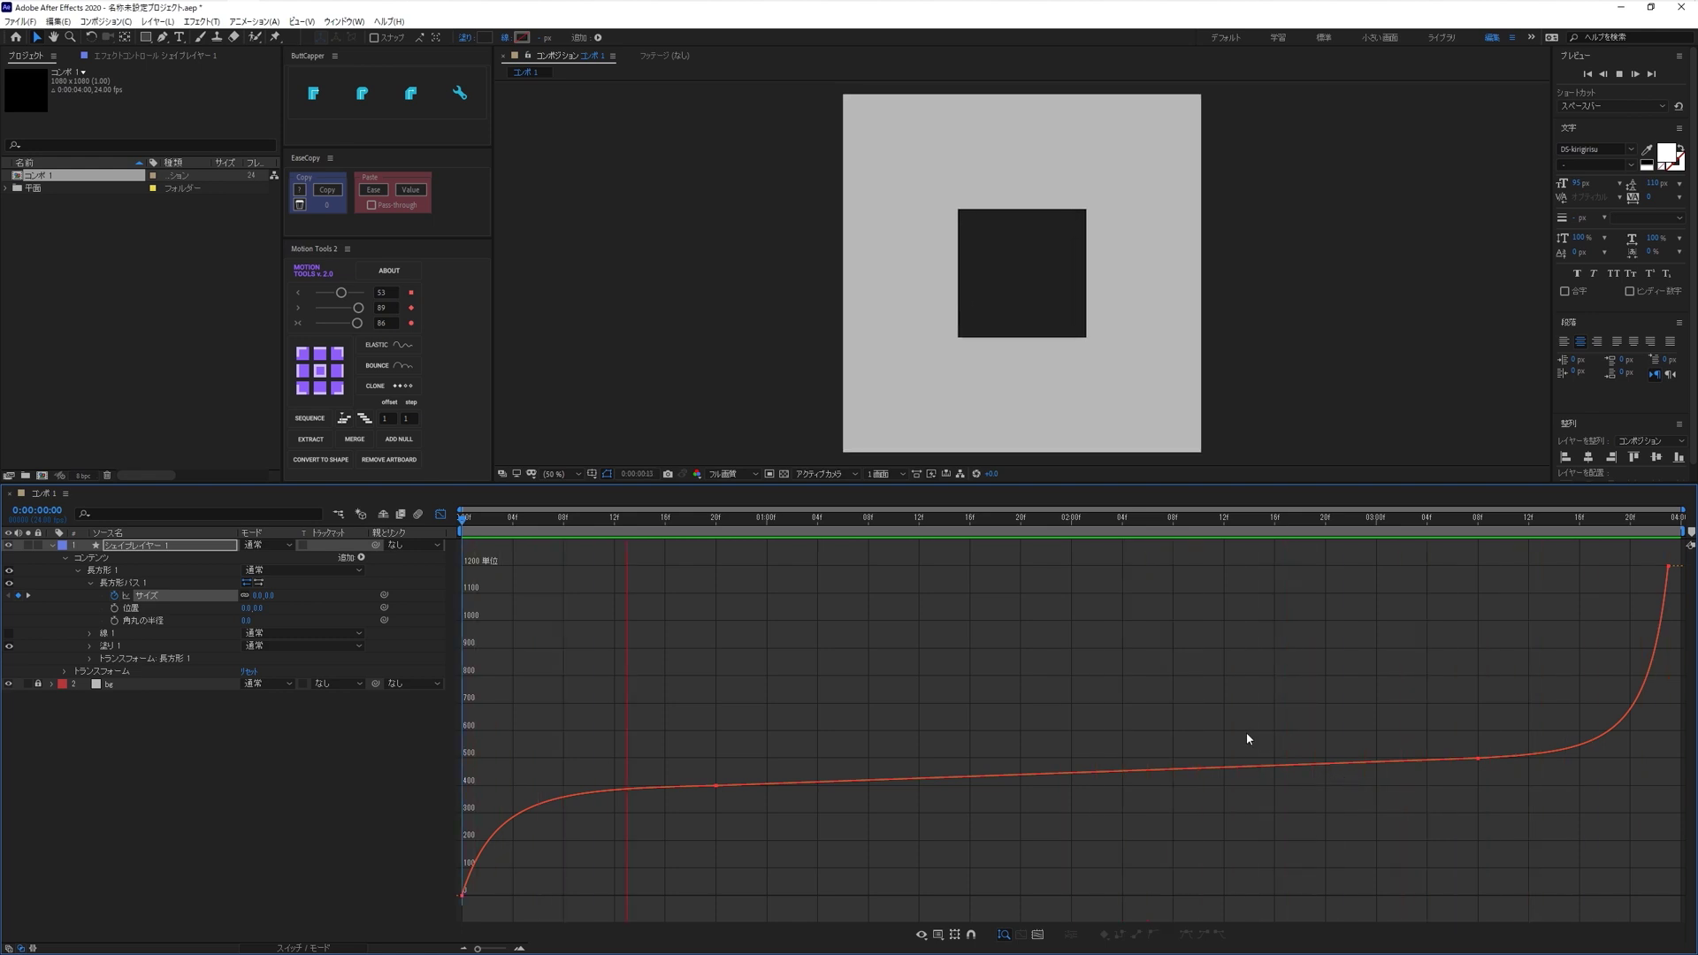
- Stop playback and enable Show Reference Graph to draw the faint speed curve behind the size curve
key(space)
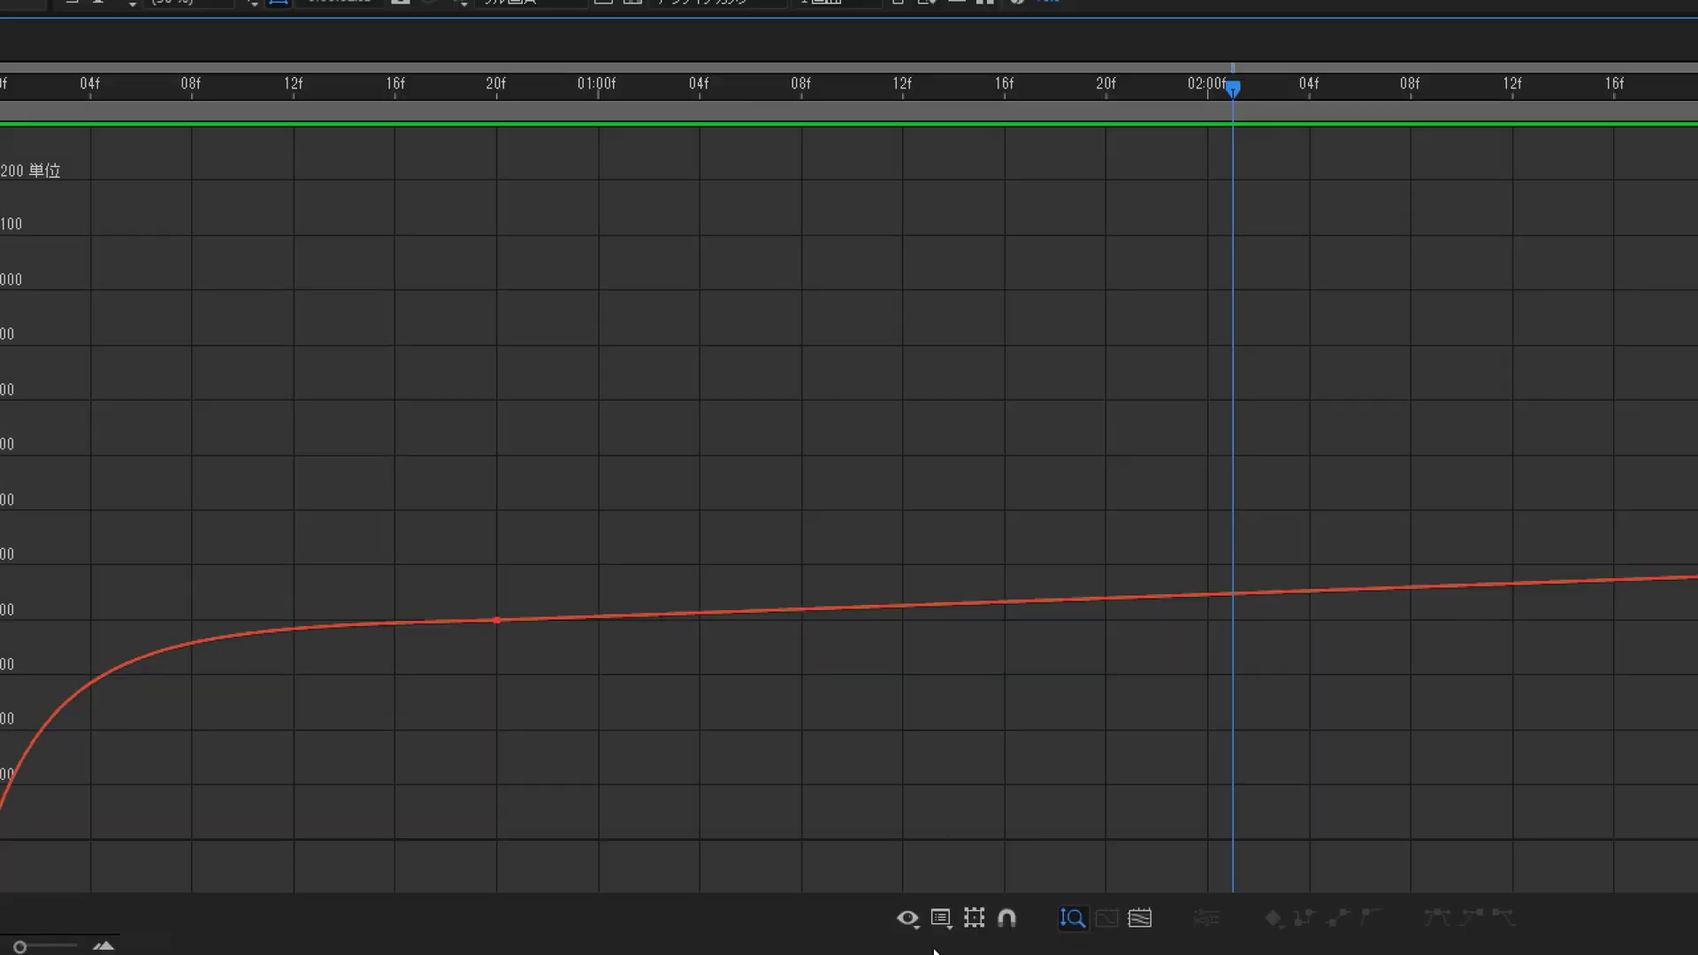
click(940, 918)
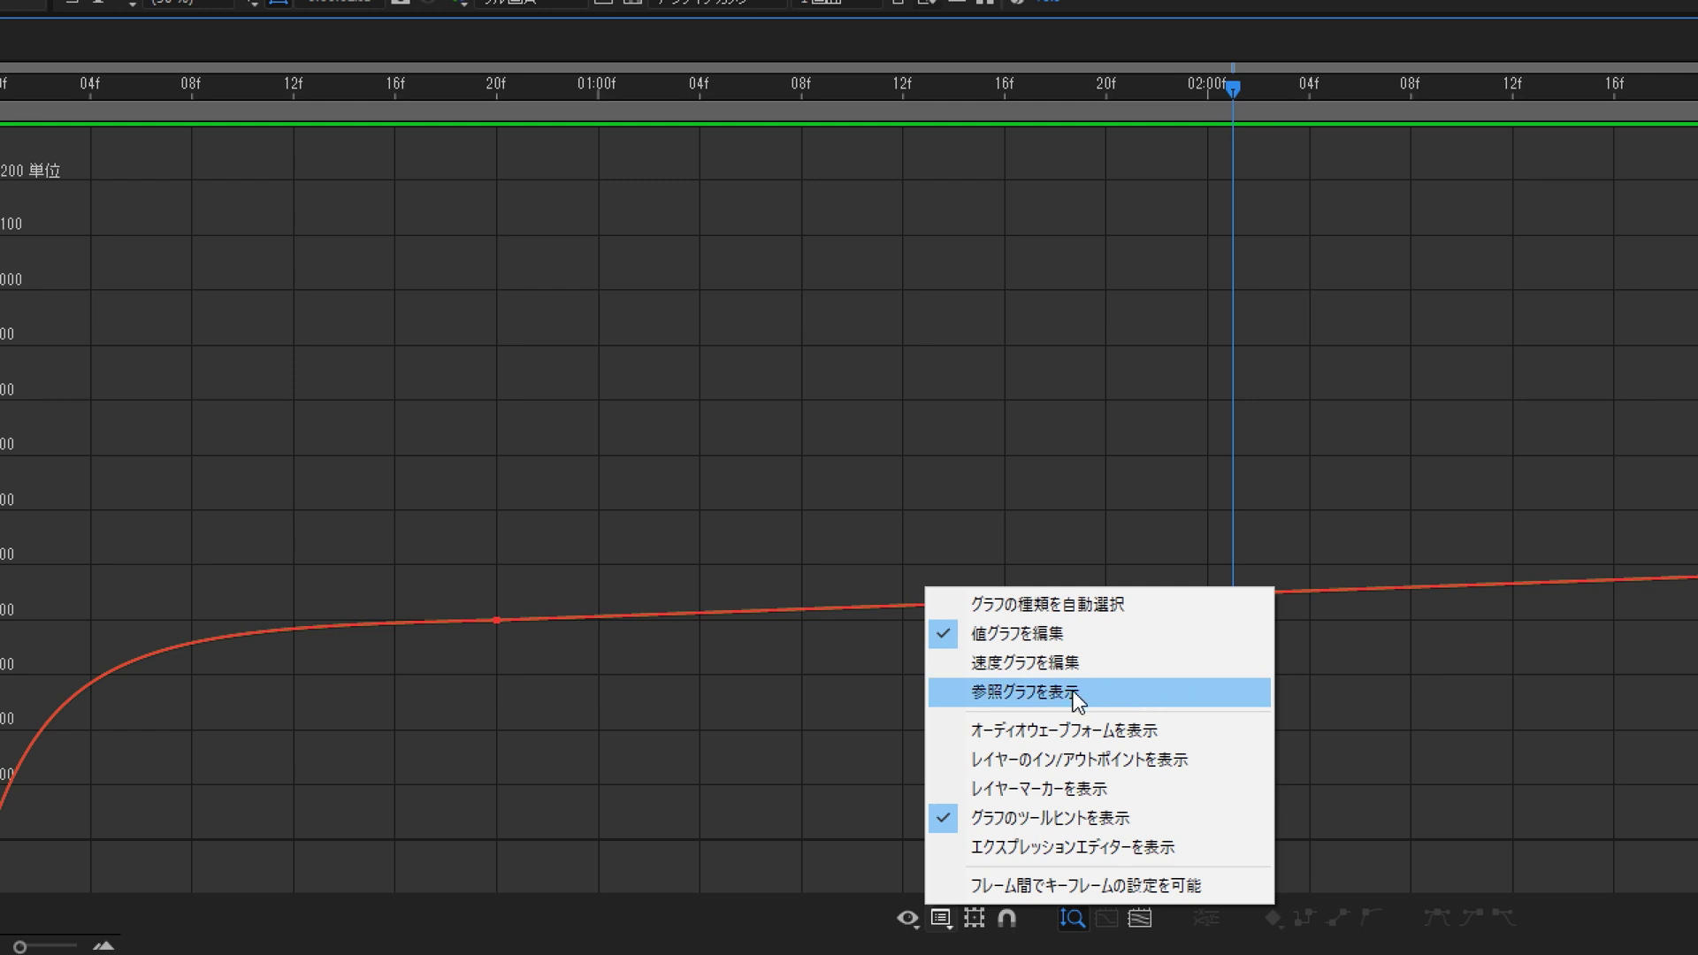
click(1151, 698)
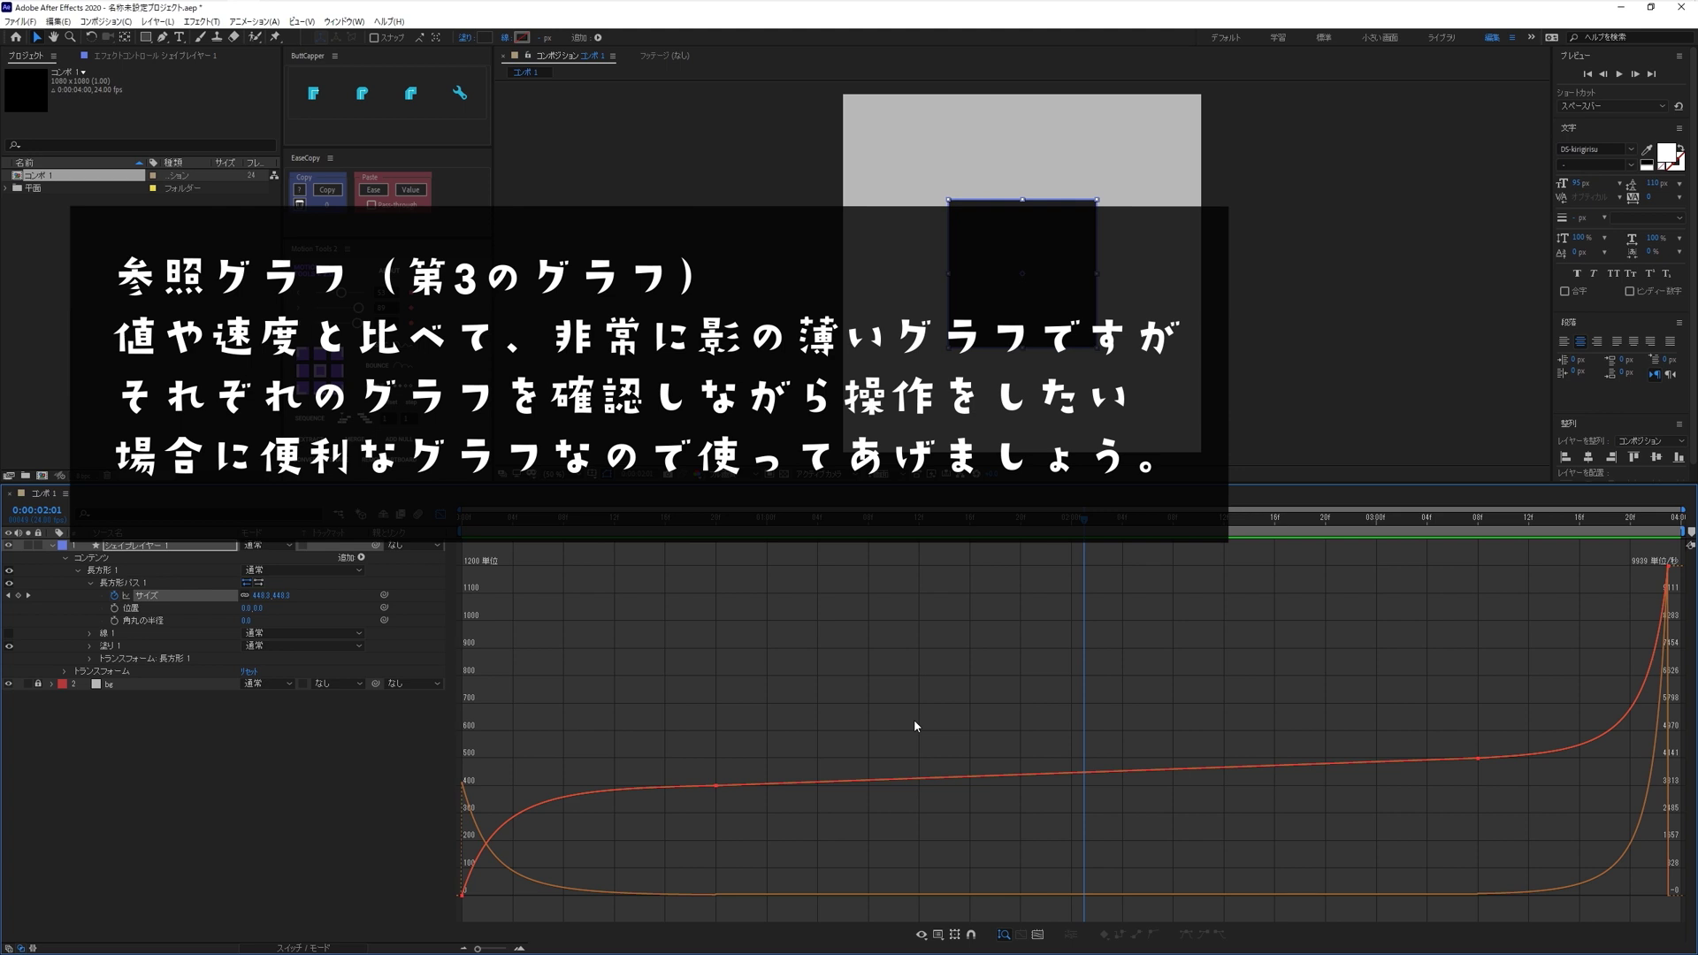
- Lengthen the 20f keyframe's incoming Bezier handle so the size curve eases in, undoing the misdrag
drag(705, 792, 548, 791)
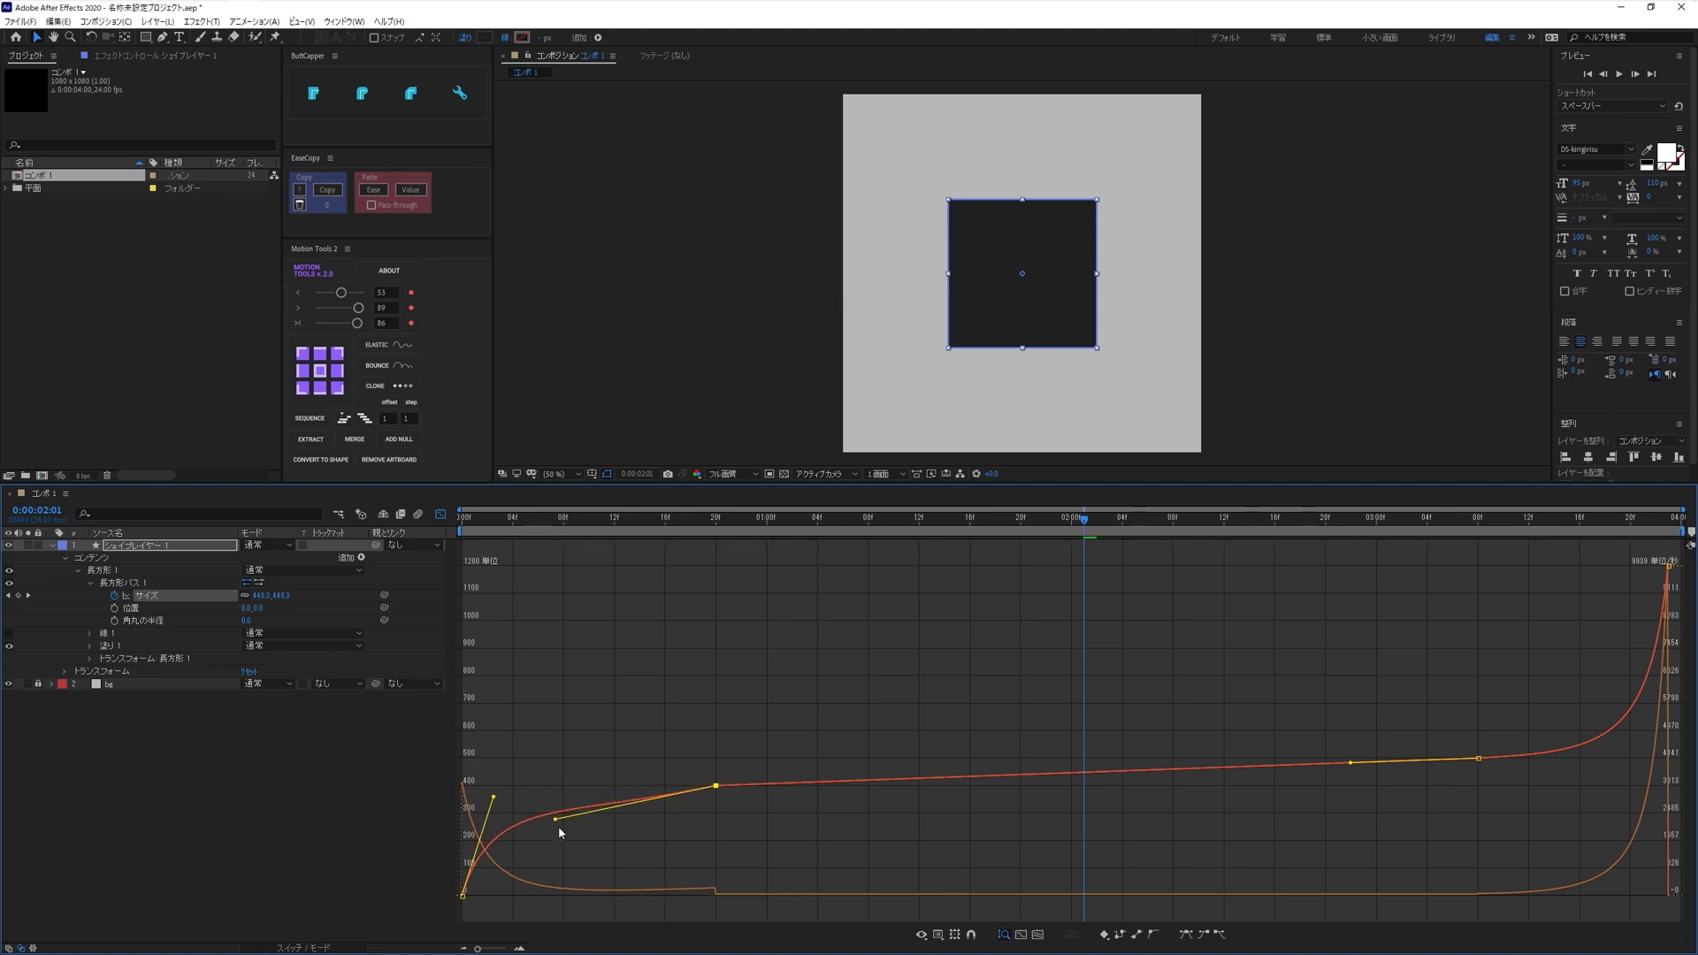
drag(547, 791, 564, 849)
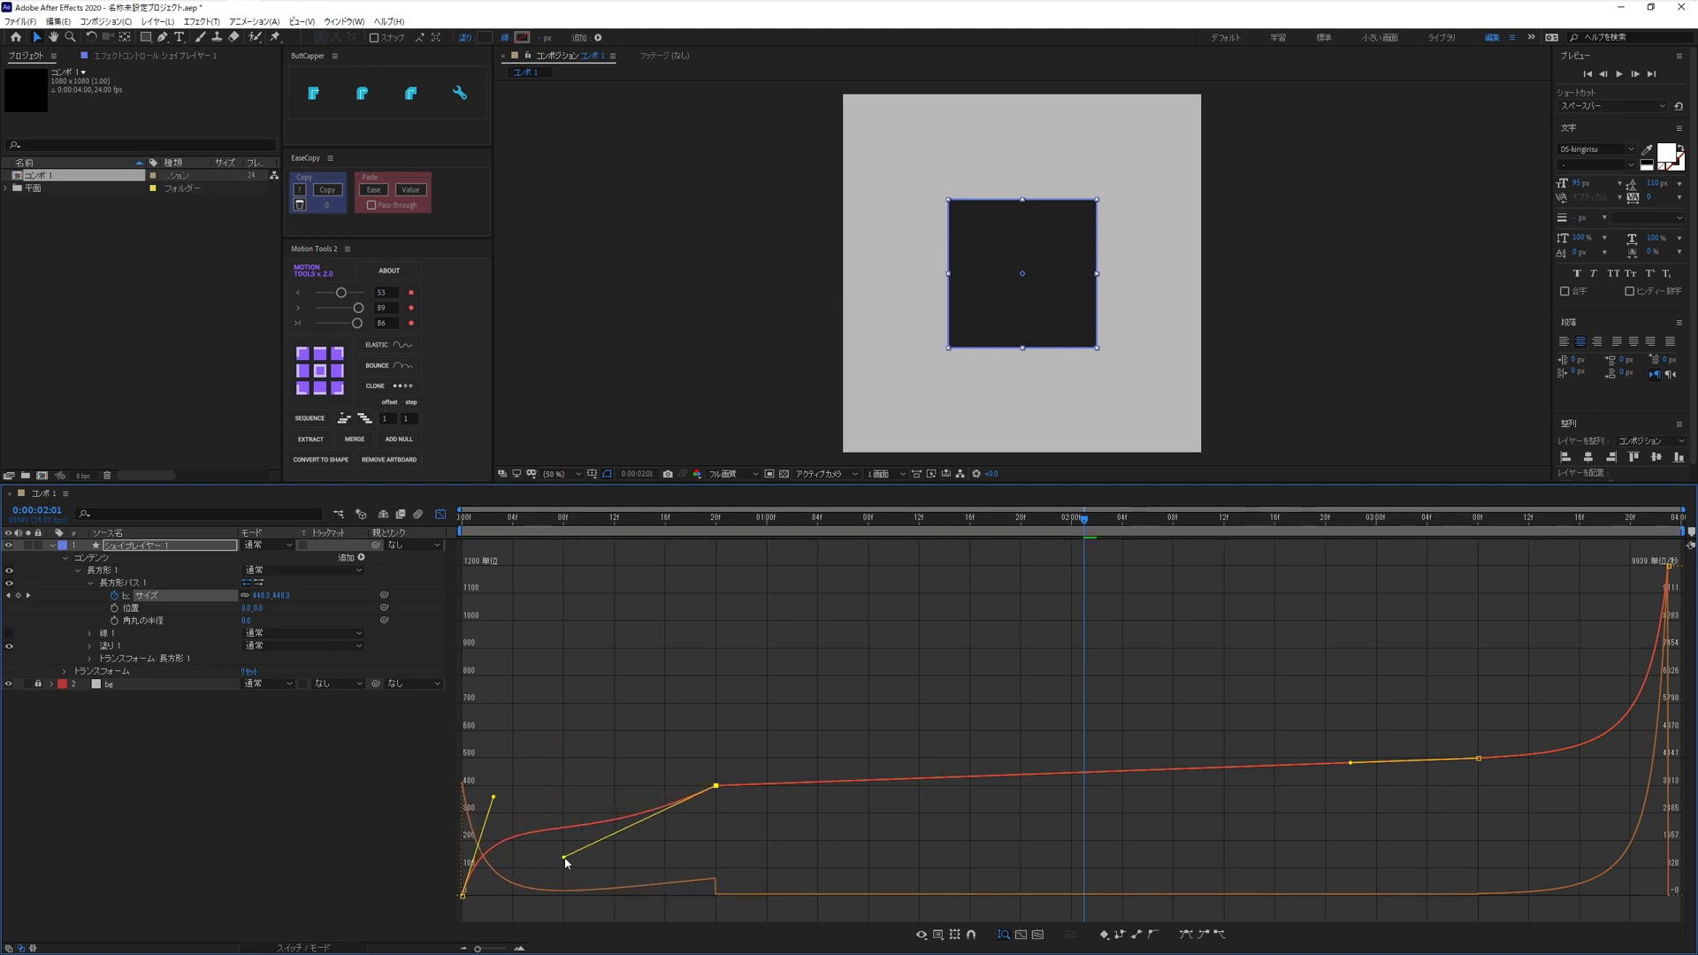
key(ctrl+z)
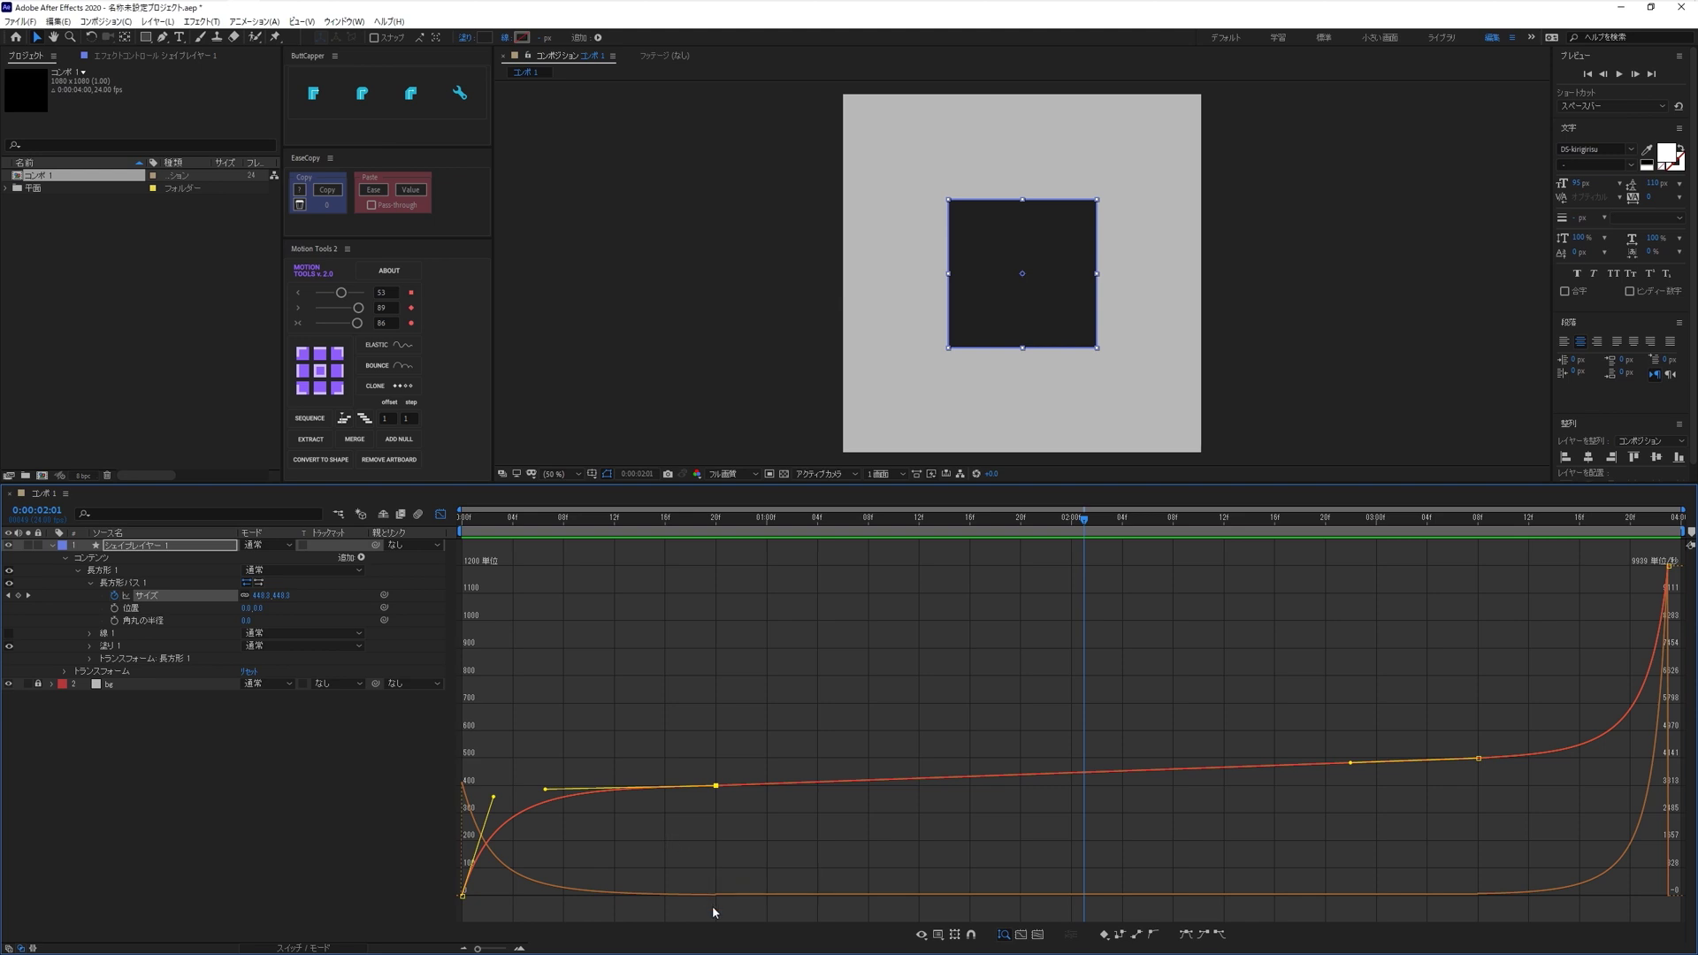
drag(701, 891, 735, 920)
click(904, 868)
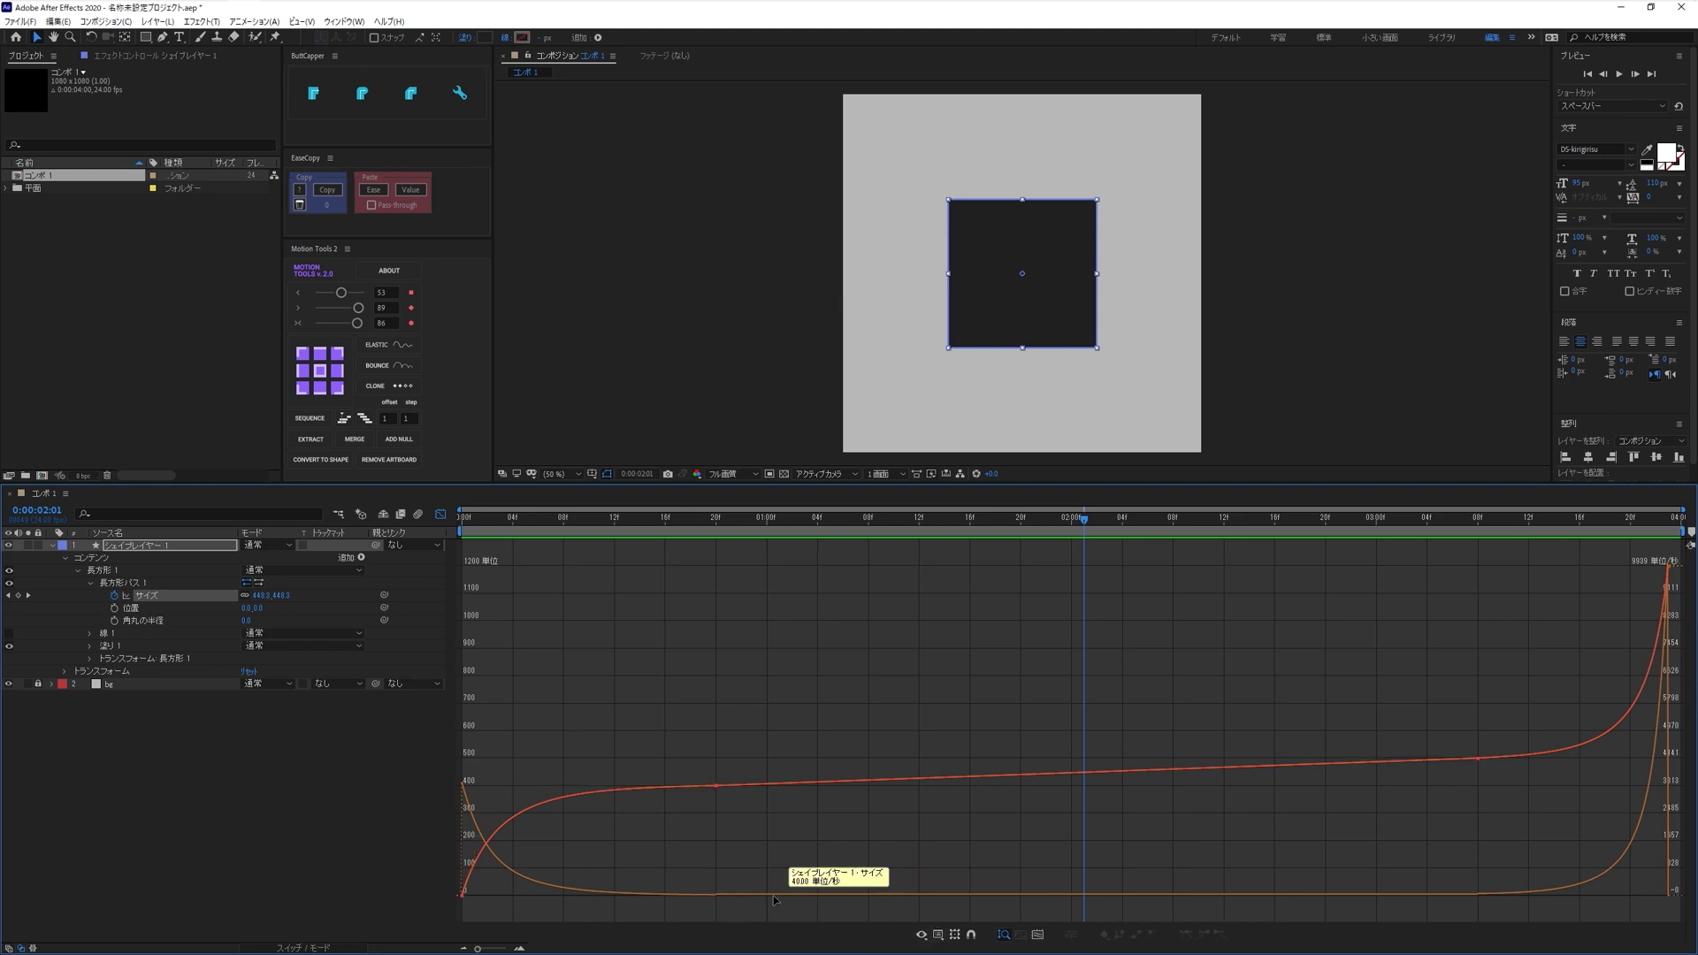
scroll(712, 911, up, 3)
scroll(716, 907, up, 2)
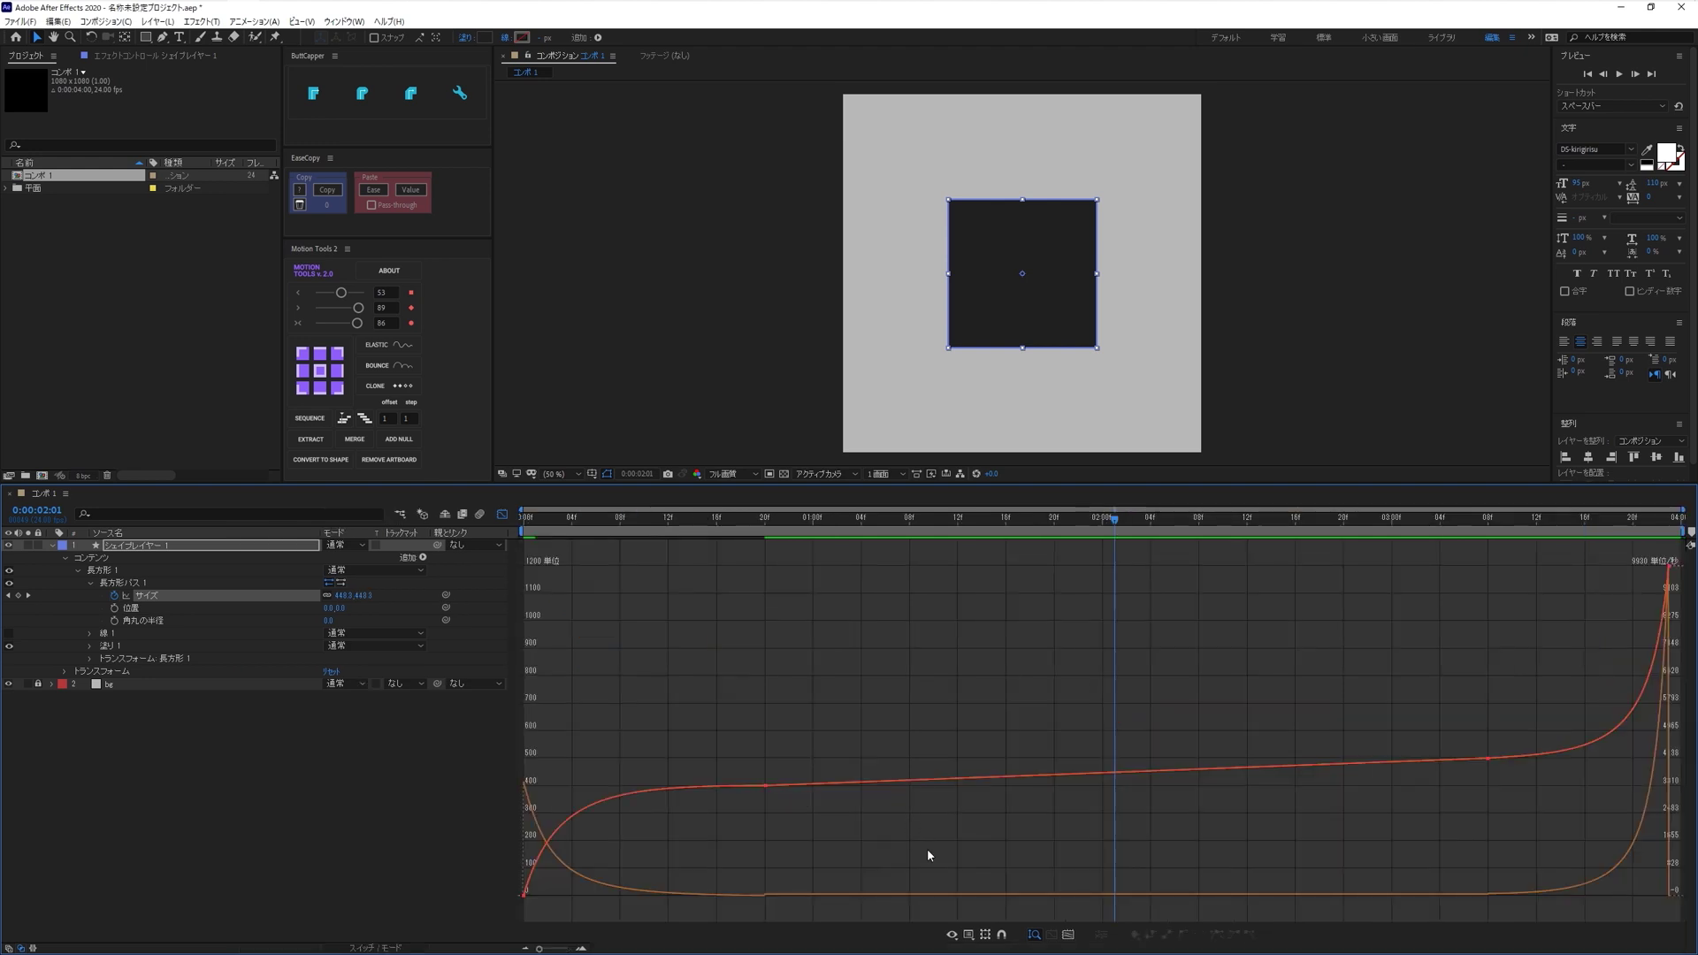
- Turn off the reference graph, switch to Edit Speed Graph, and fit all graphs with 20f selected
click(969, 935)
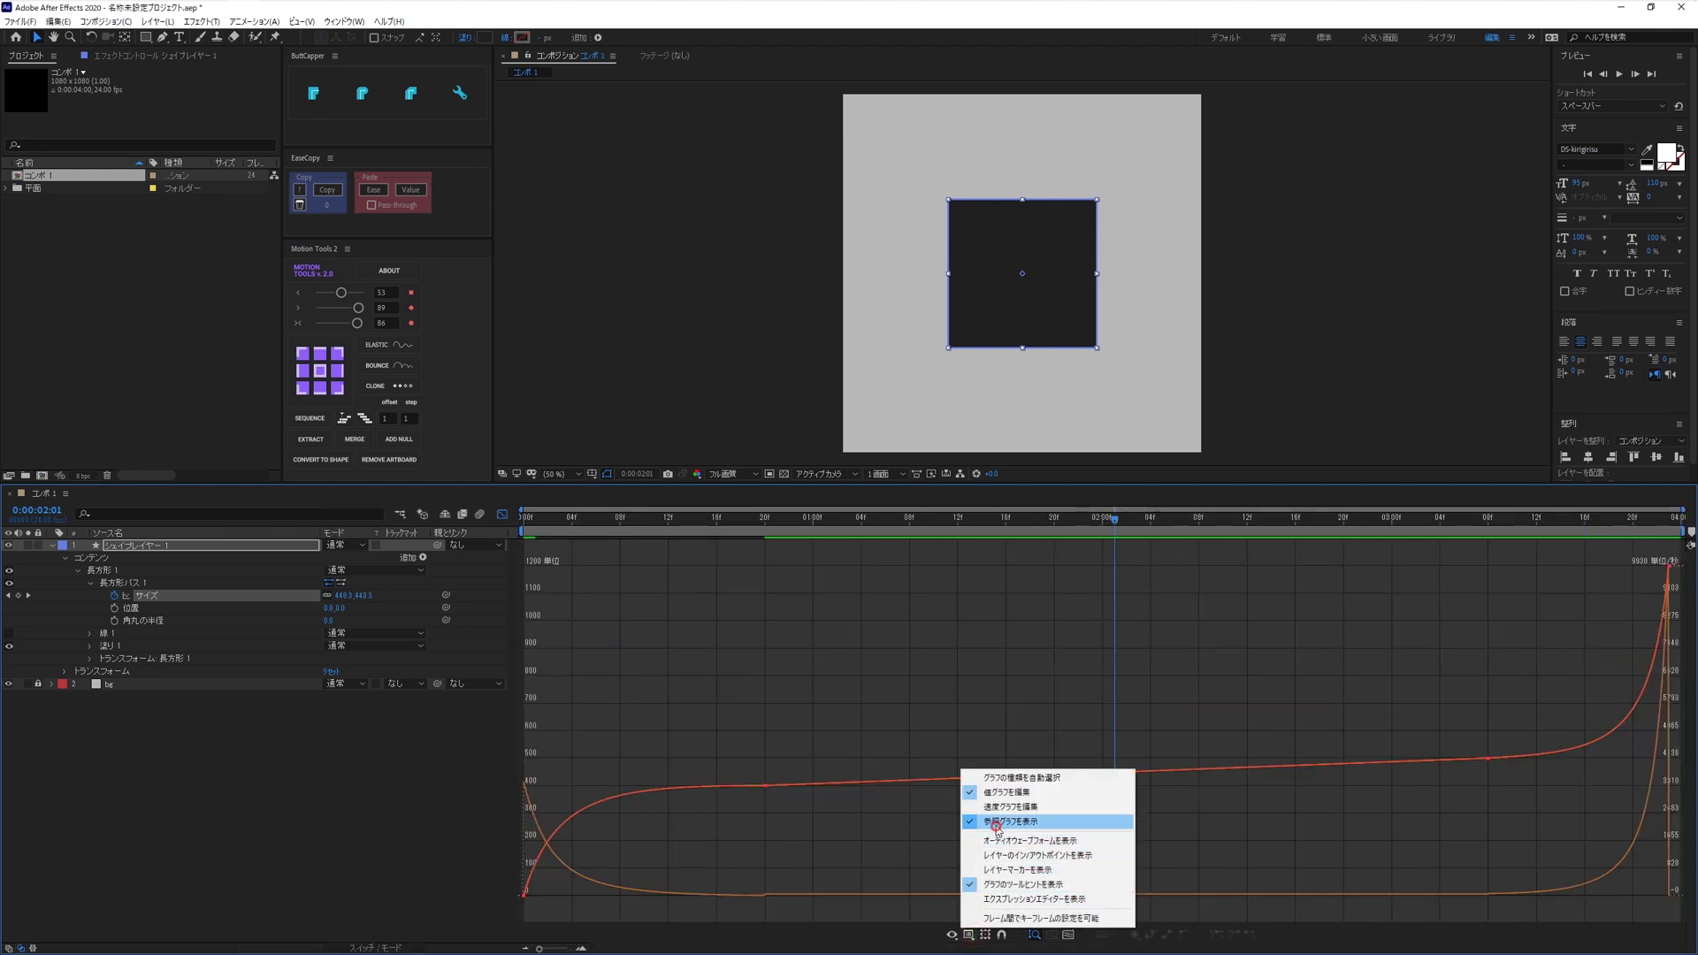
click(995, 825)
click(968, 935)
click(991, 809)
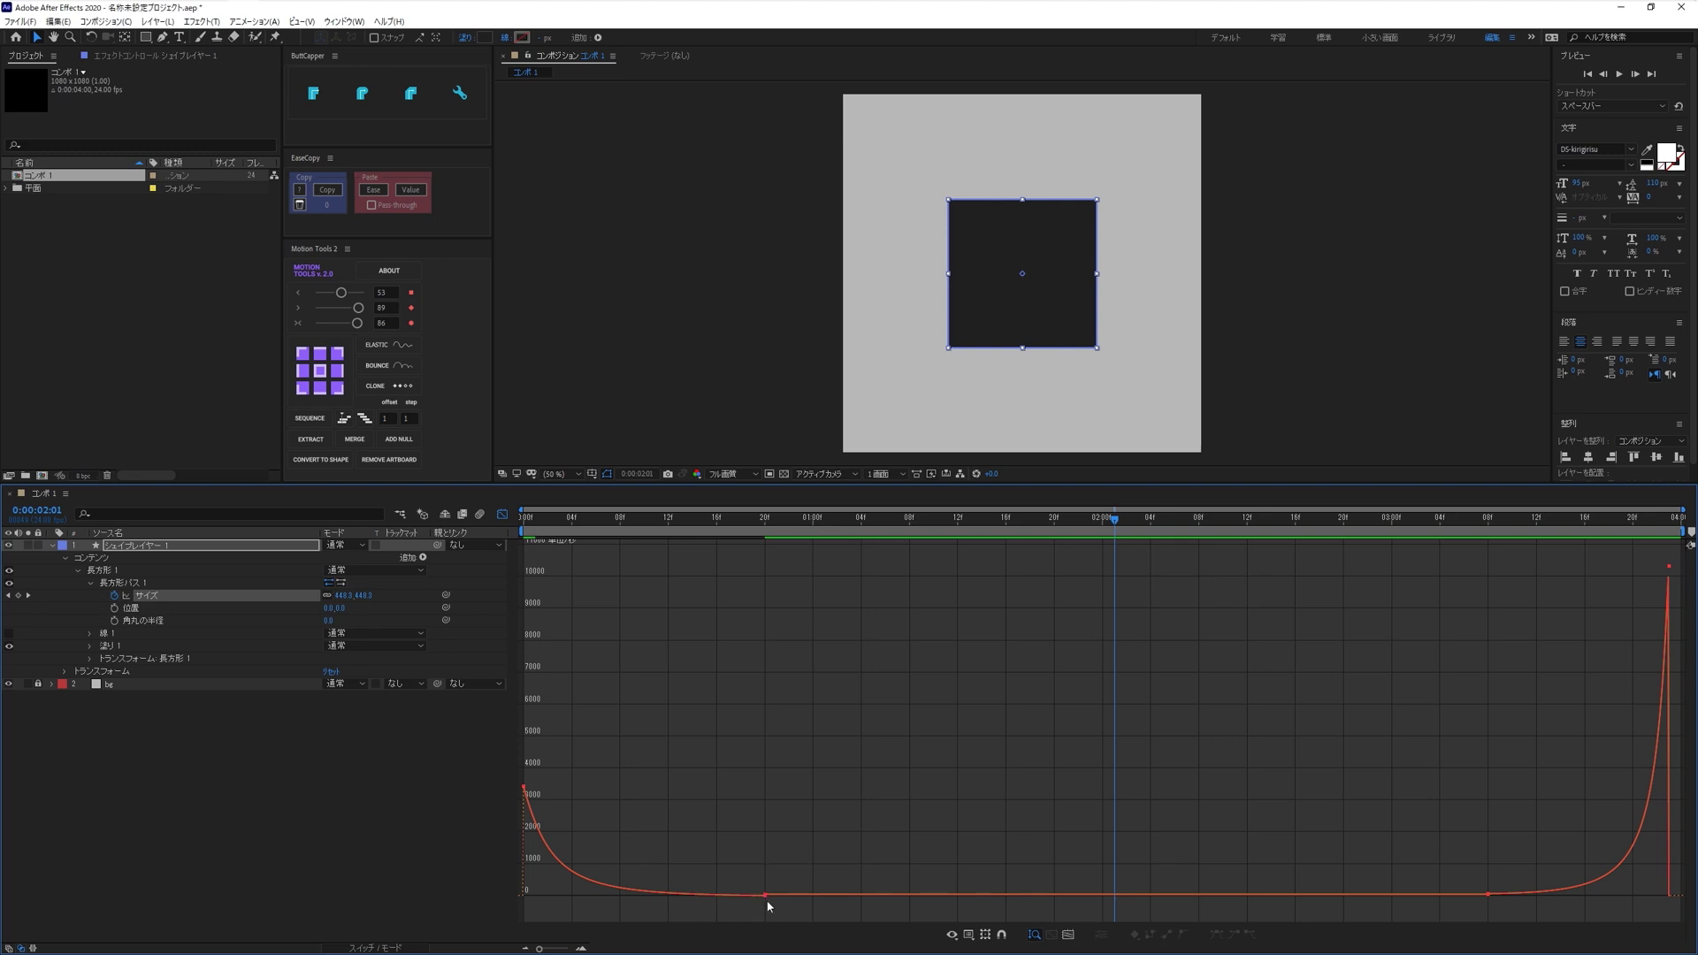
scroll(754, 905, up, 2)
scroll(752, 904, down, 2)
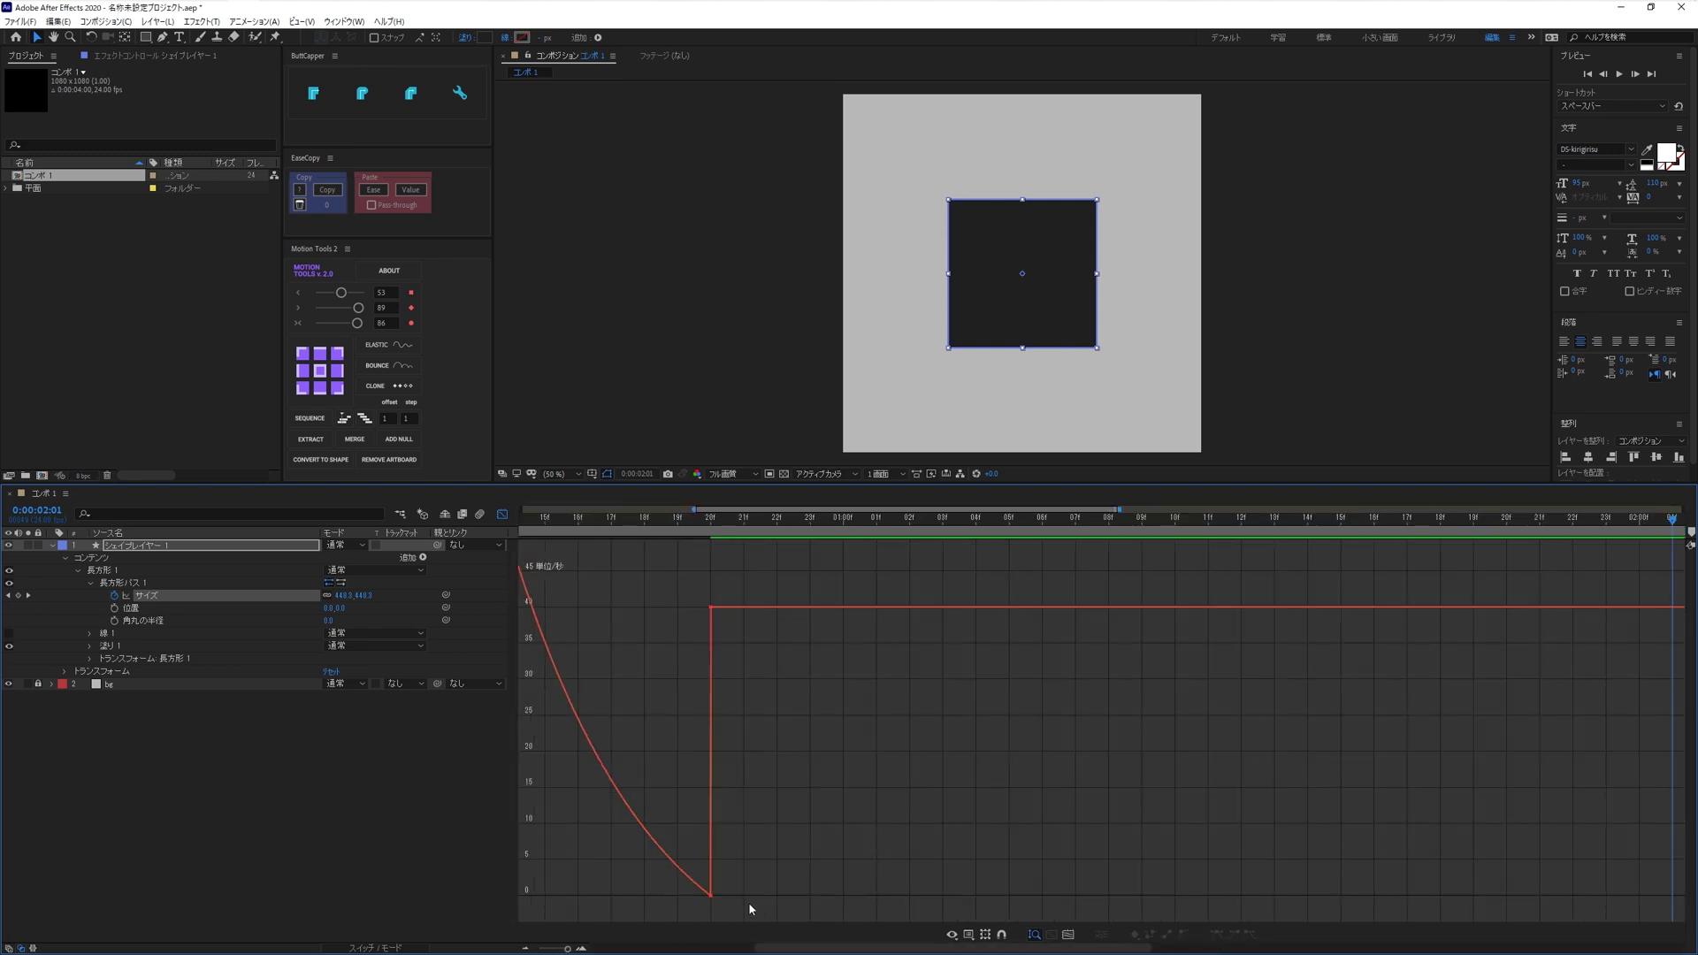
scroll(749, 904, down, 1)
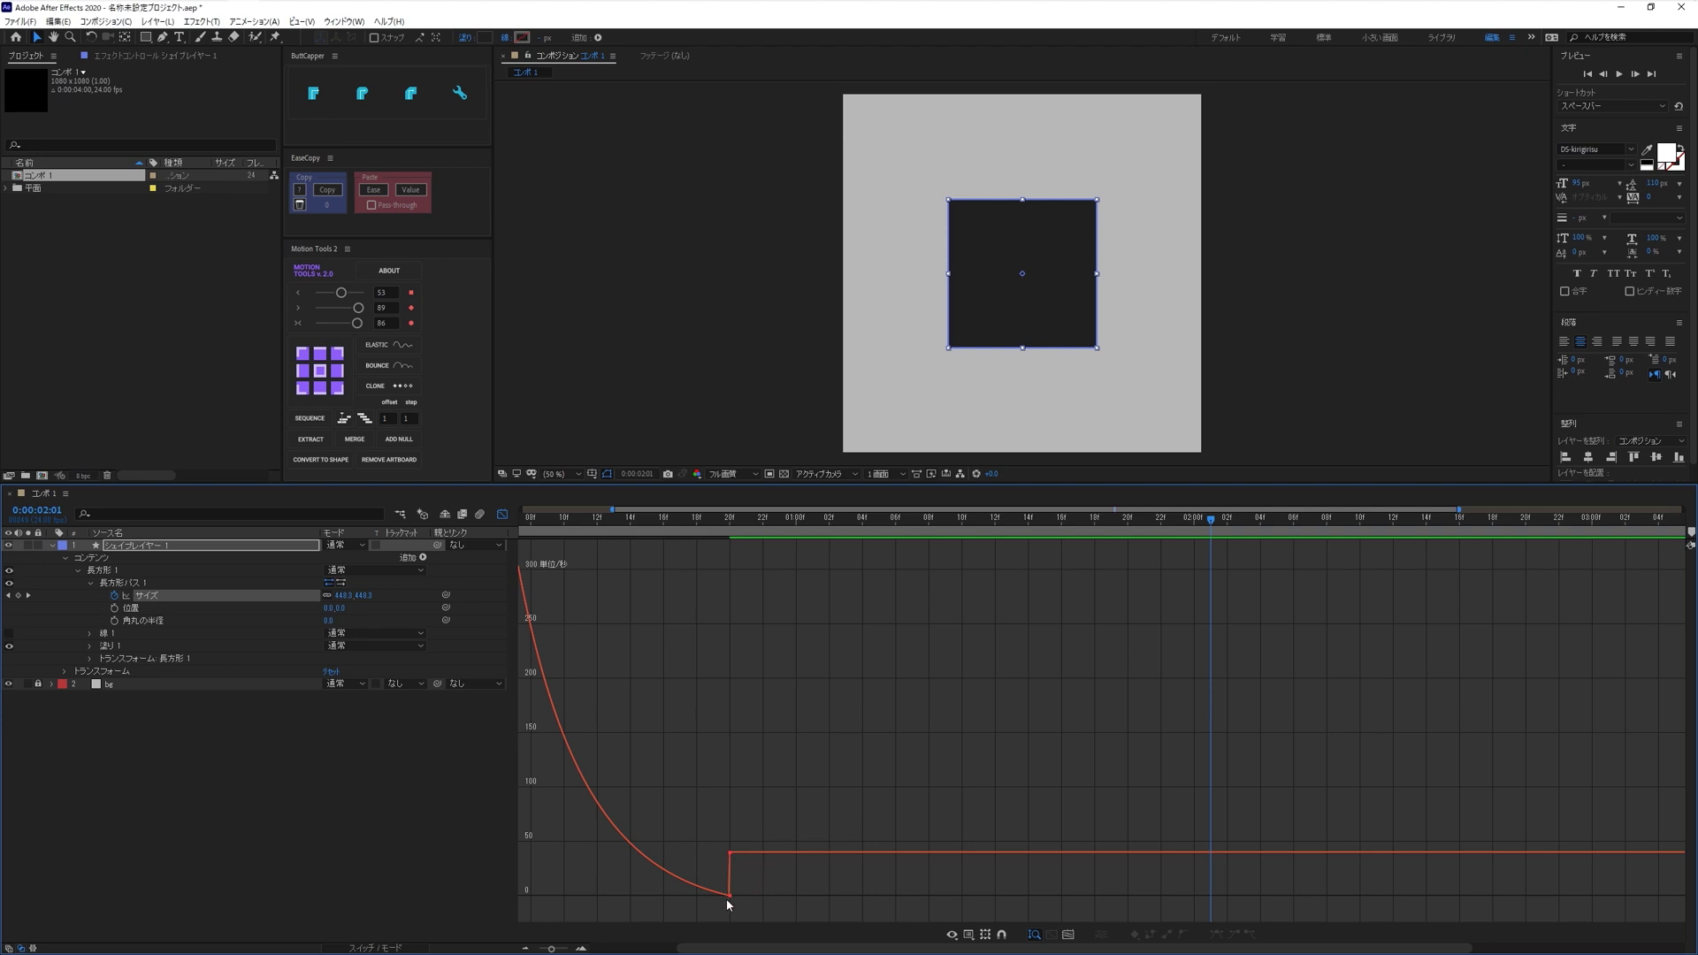
click(729, 897)
click(1034, 935)
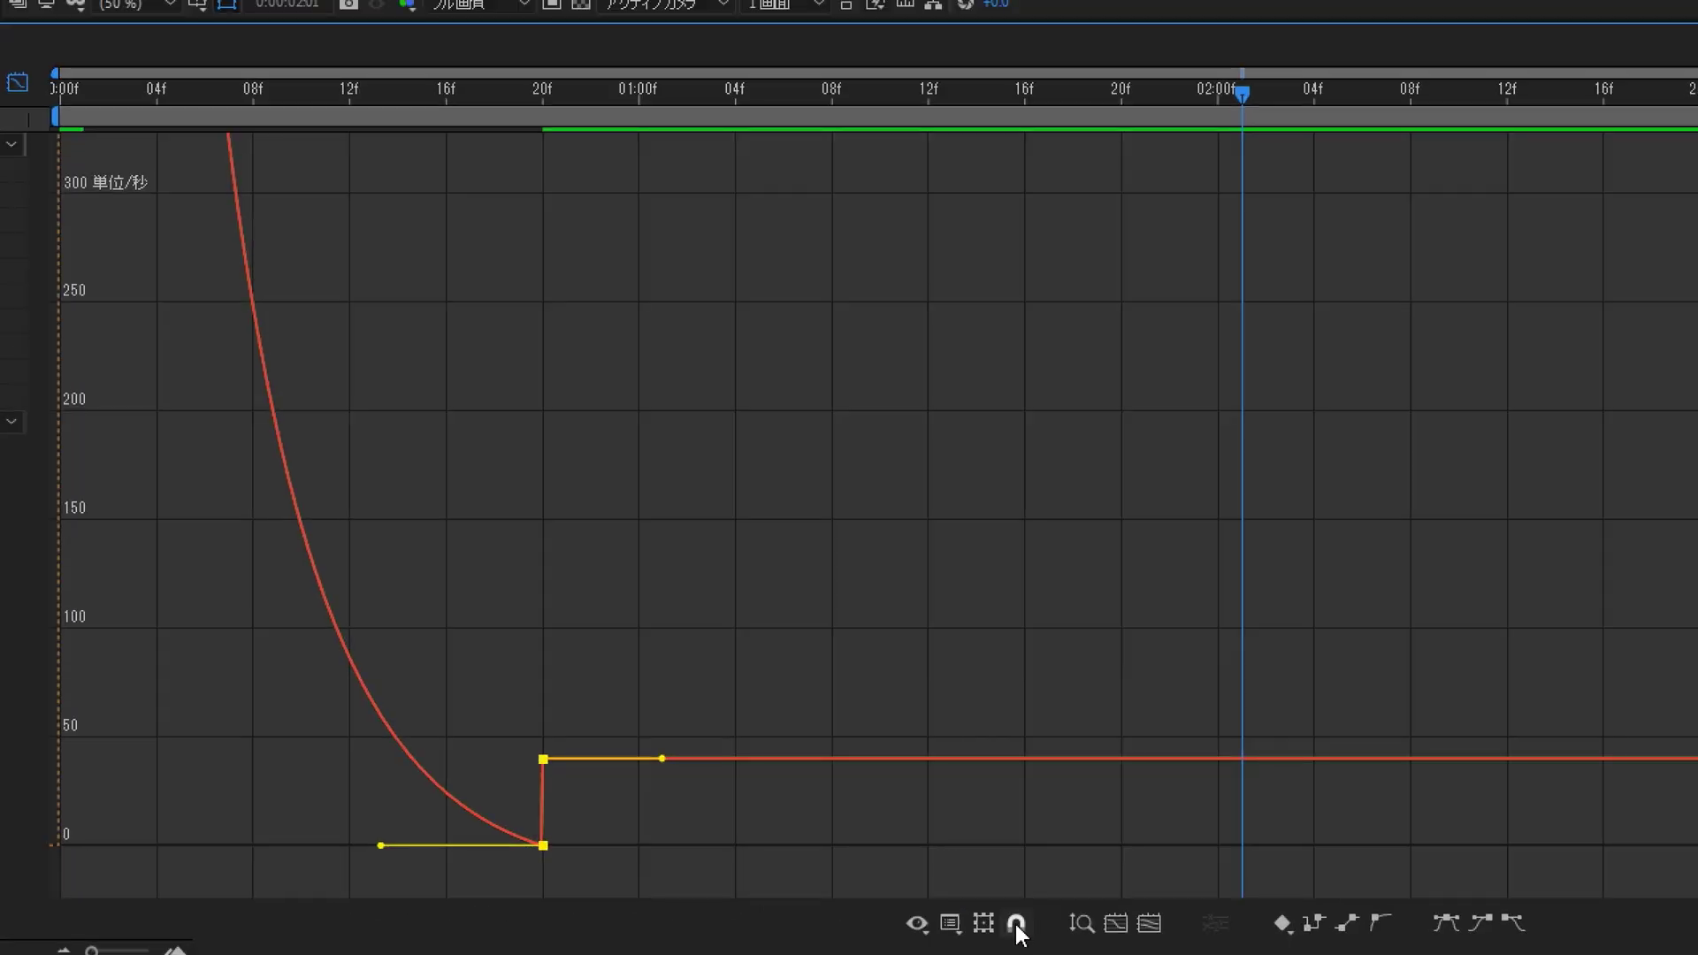
- With snapping on, raise the 20f keyframe's speed to 40
click(1016, 923)
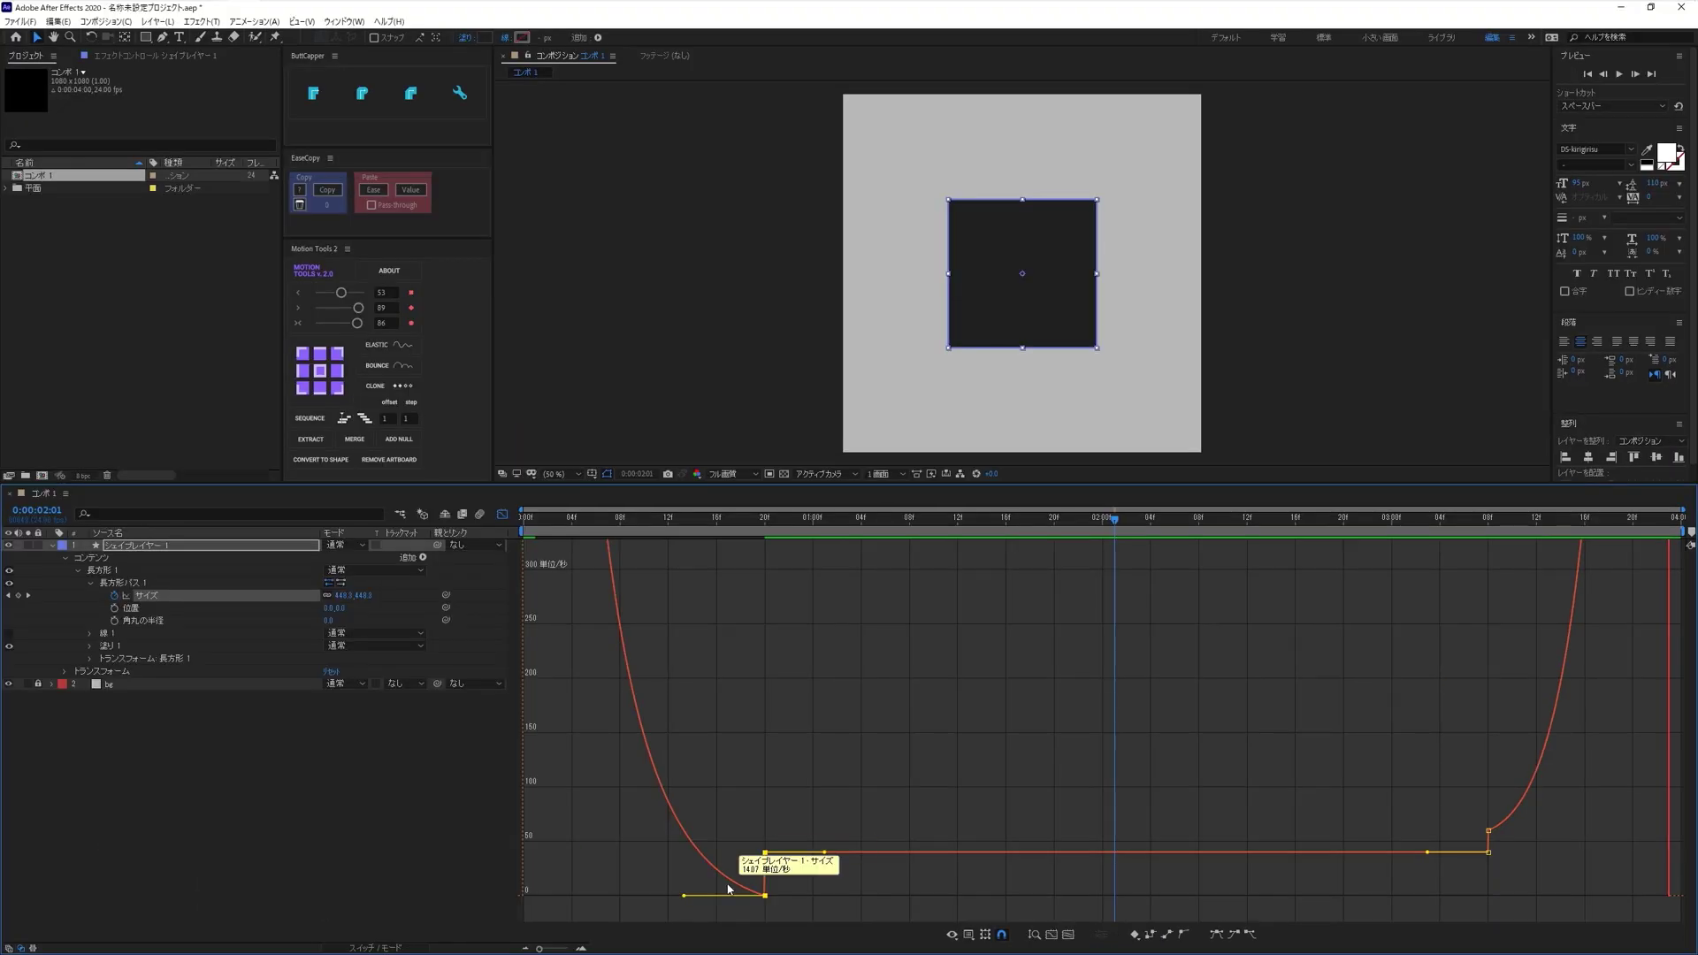
drag(686, 894, 687, 858)
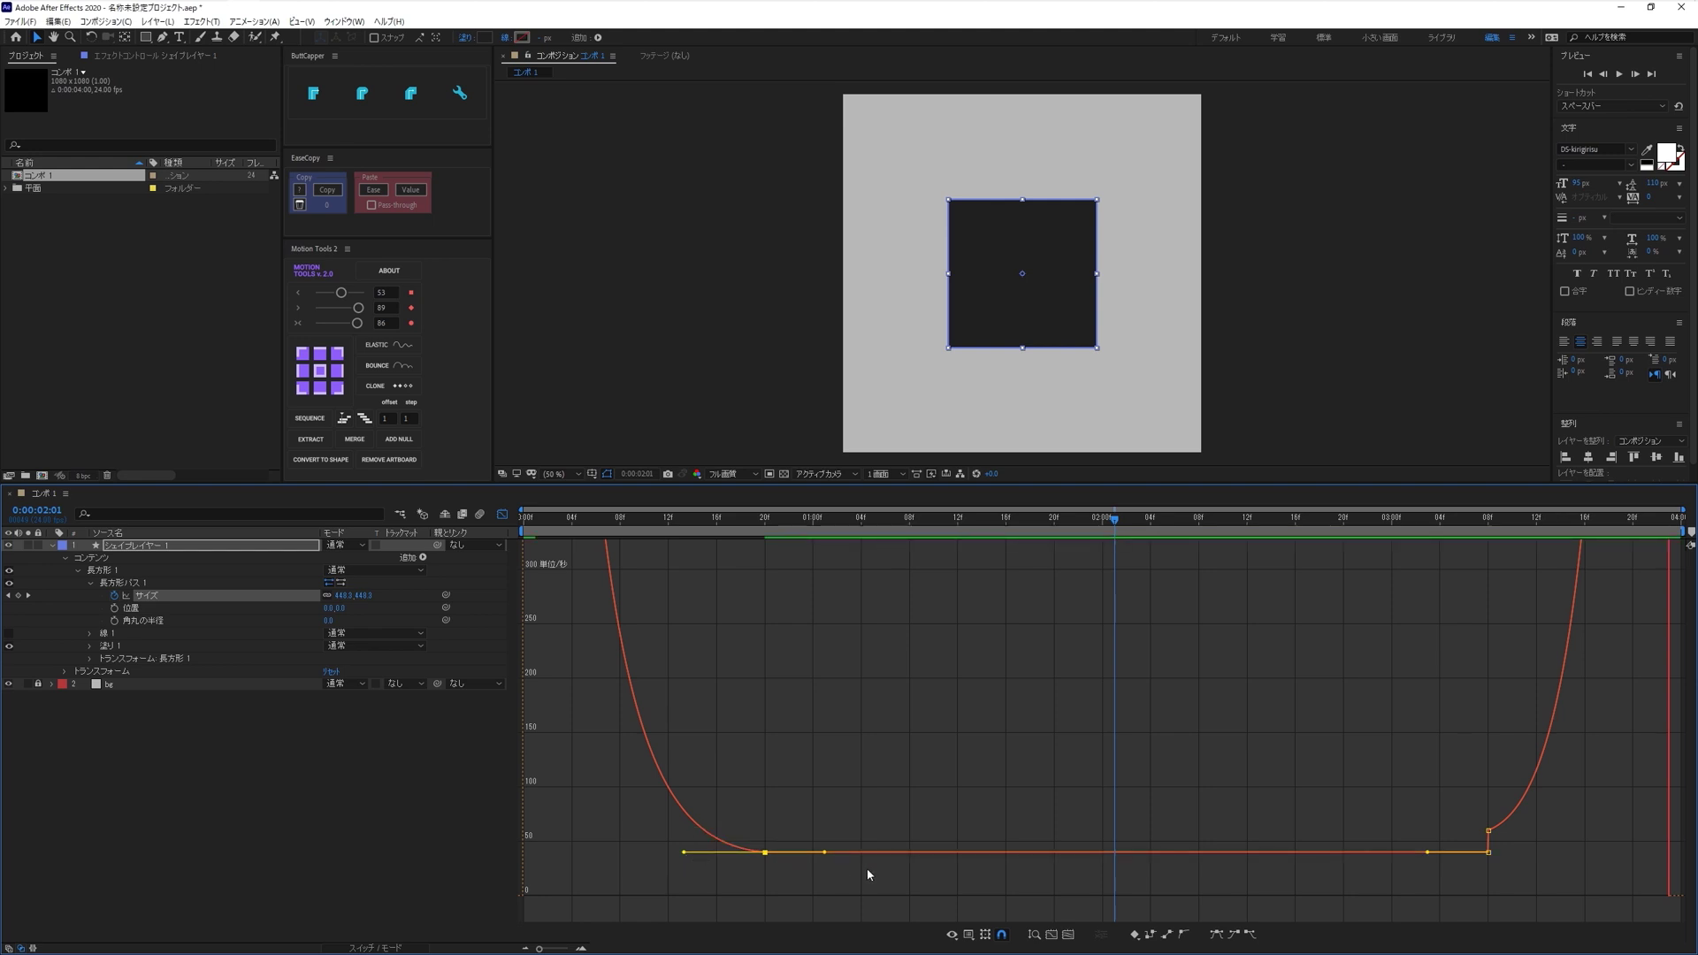
click(783, 881)
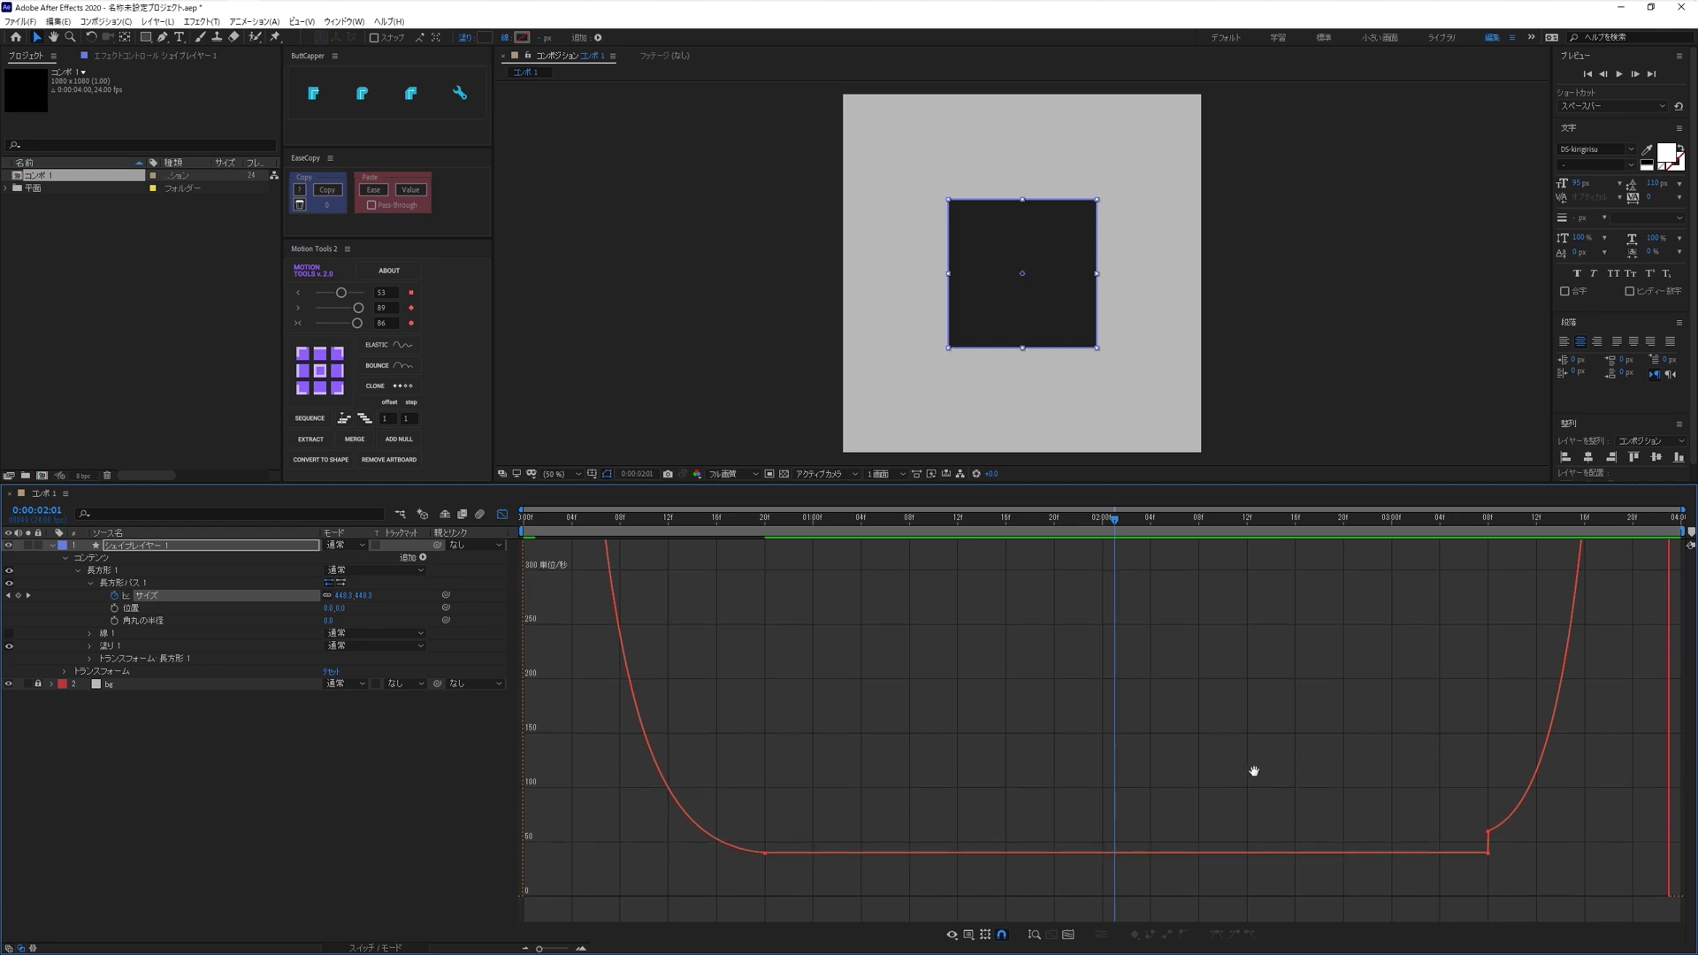
- Select both flat-section keyframes and open Keyframe Velocity for the 3:08 keyframe
drag(1251, 773, 1271, 729)
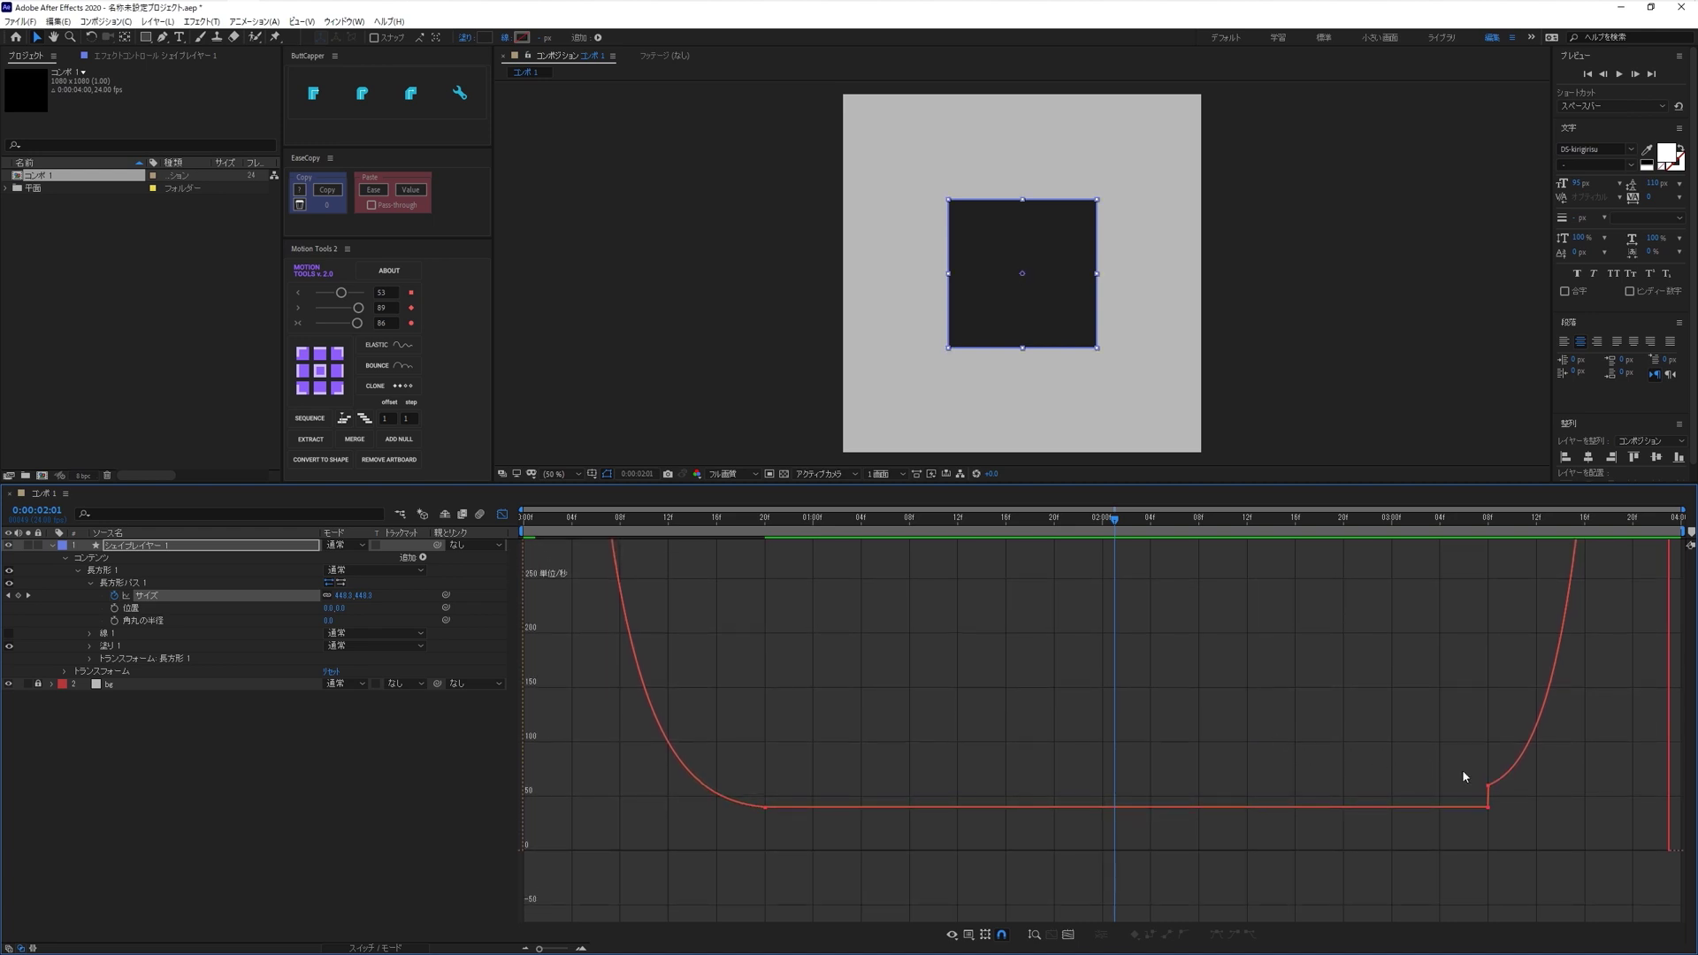
mouse_move(1488, 787)
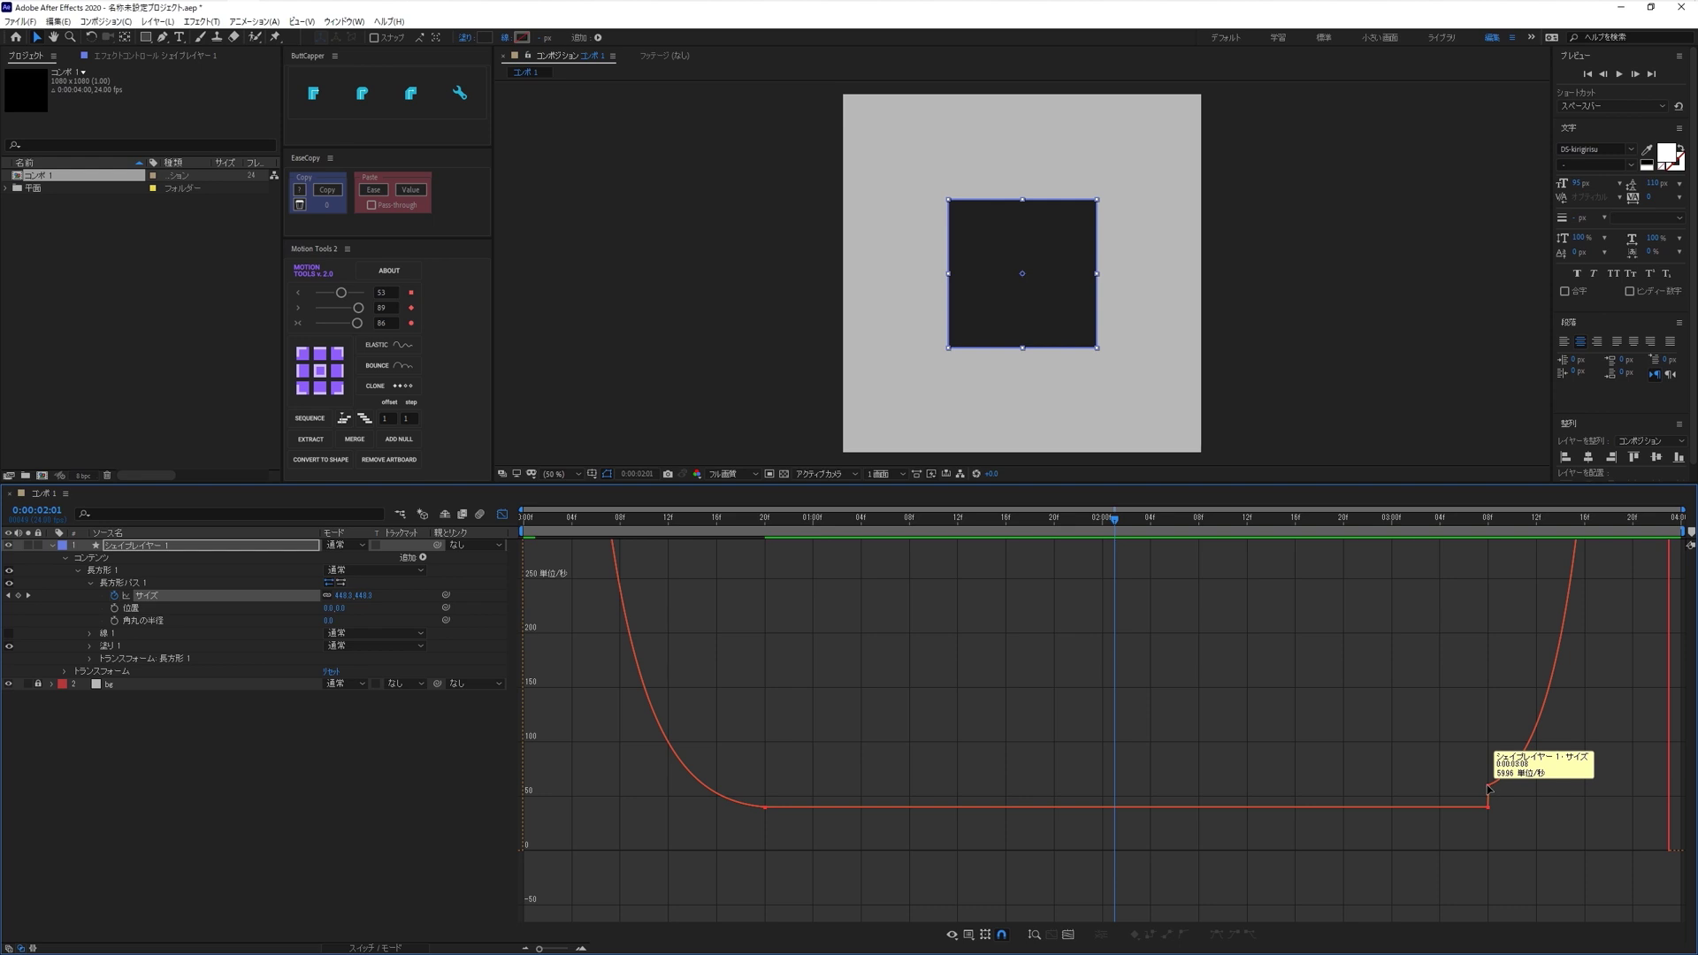
click(1488, 787)
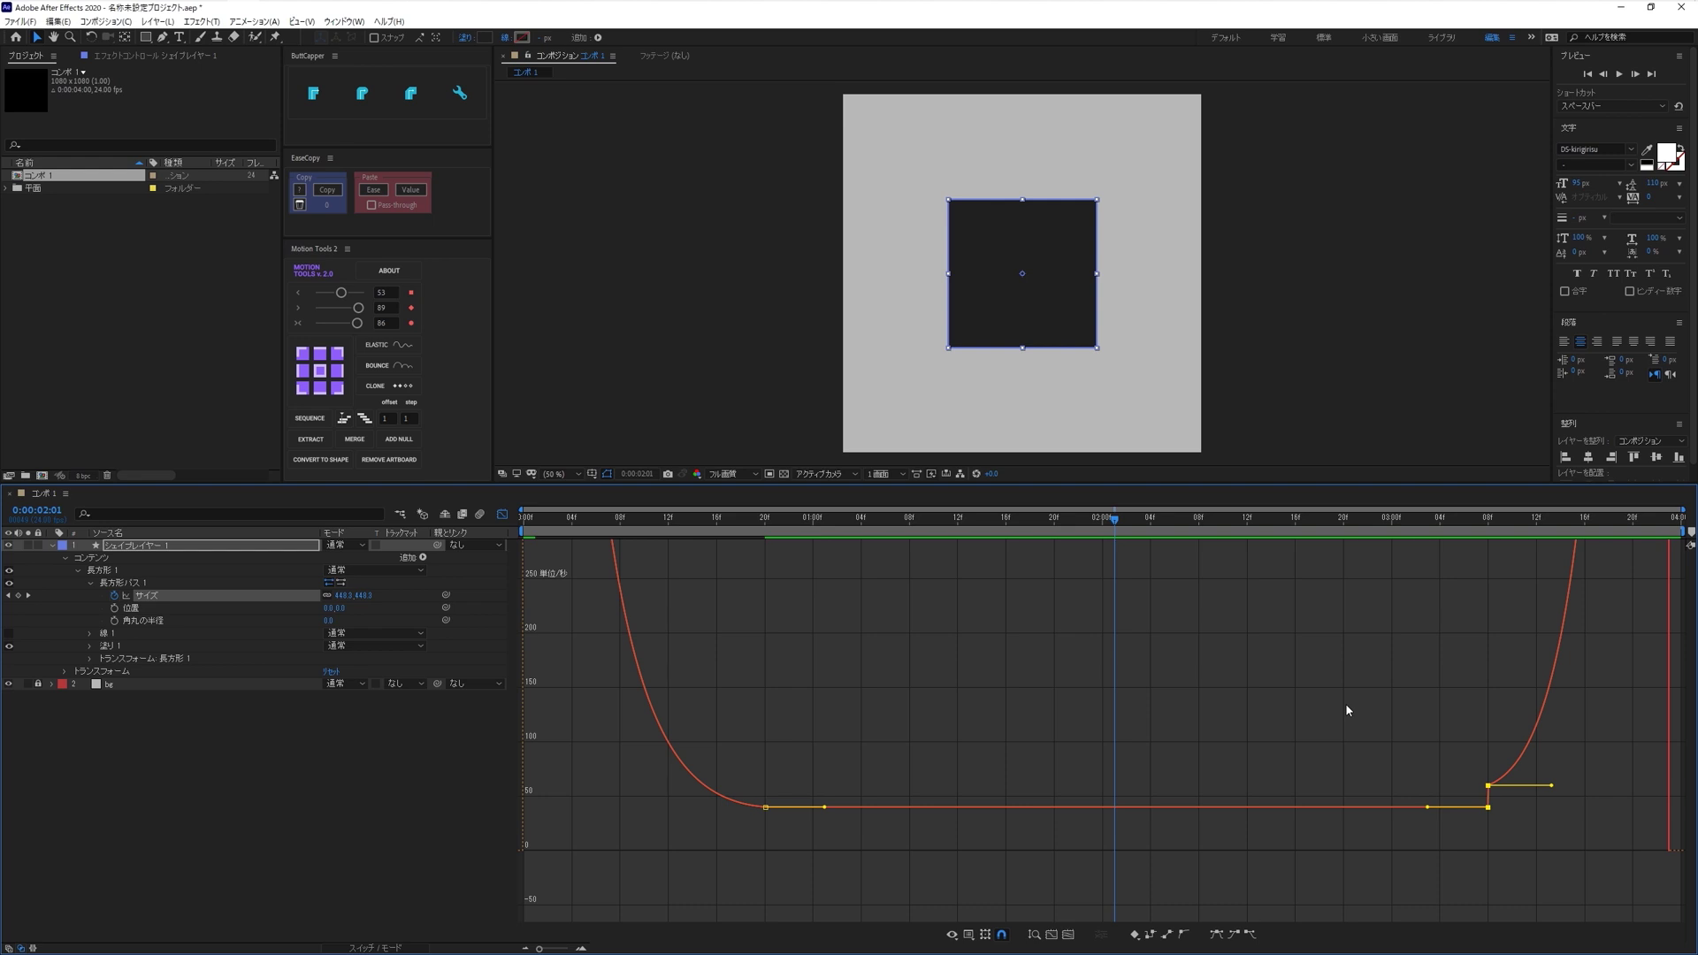
key(ctrl+shift+k)
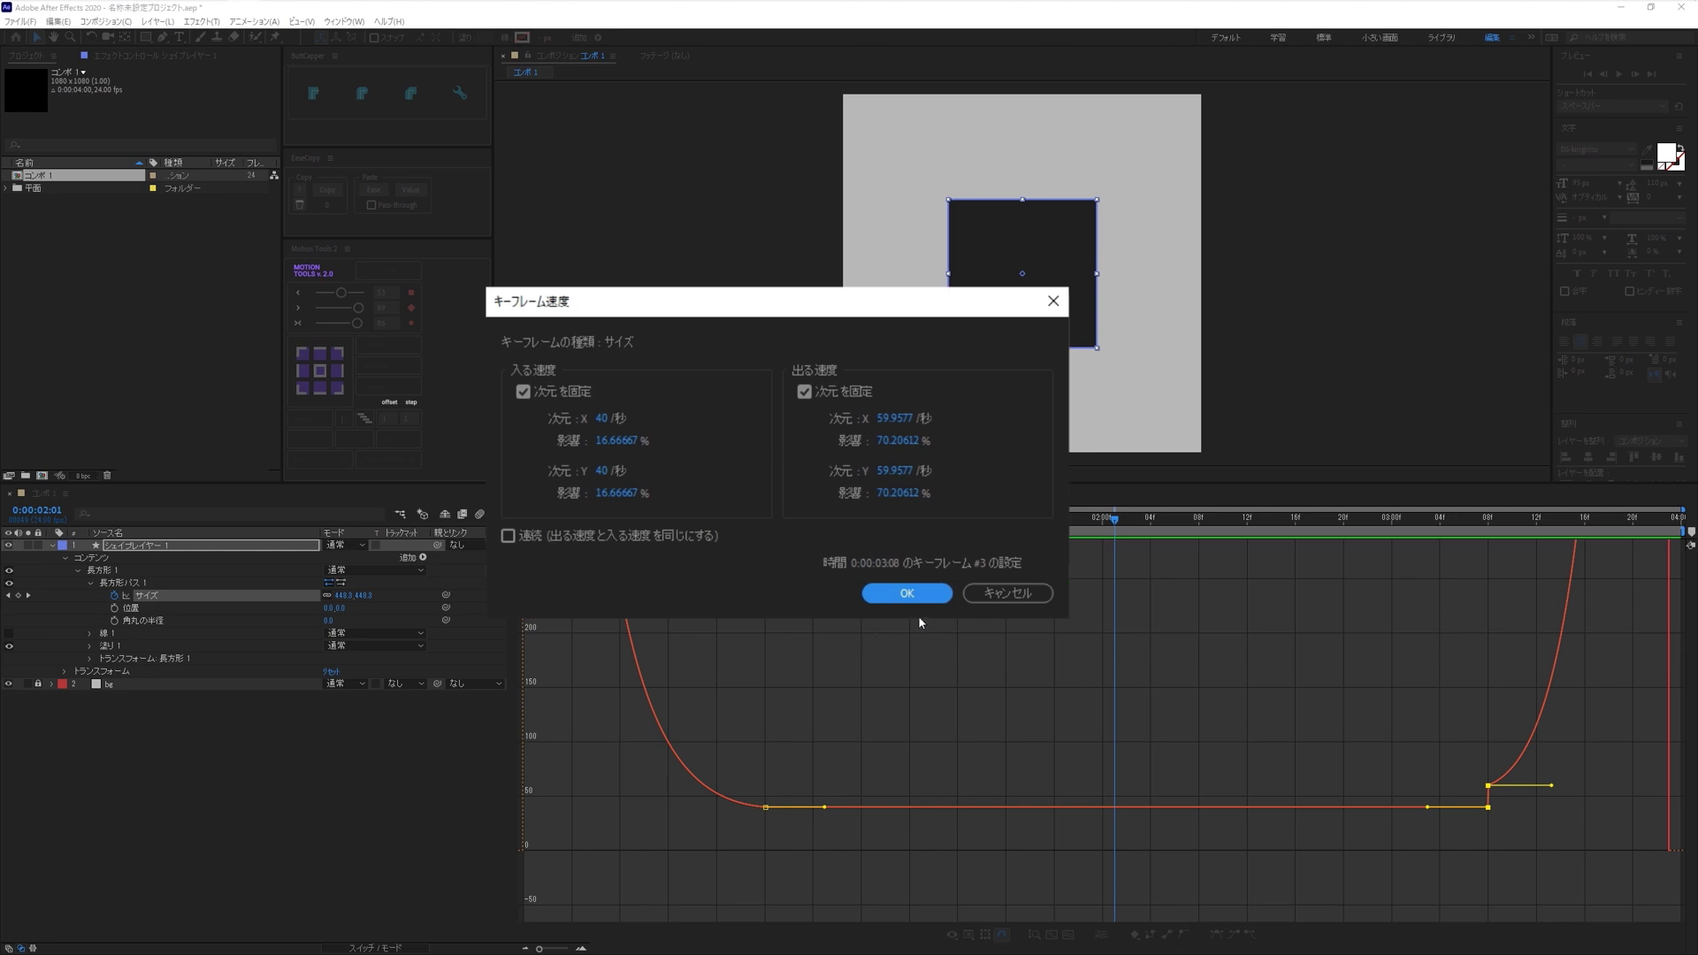
- Keep the 3:08 keyframe's incoming velocity at 40/sec, set outgoing to 40/sec, and apply
click(616, 418)
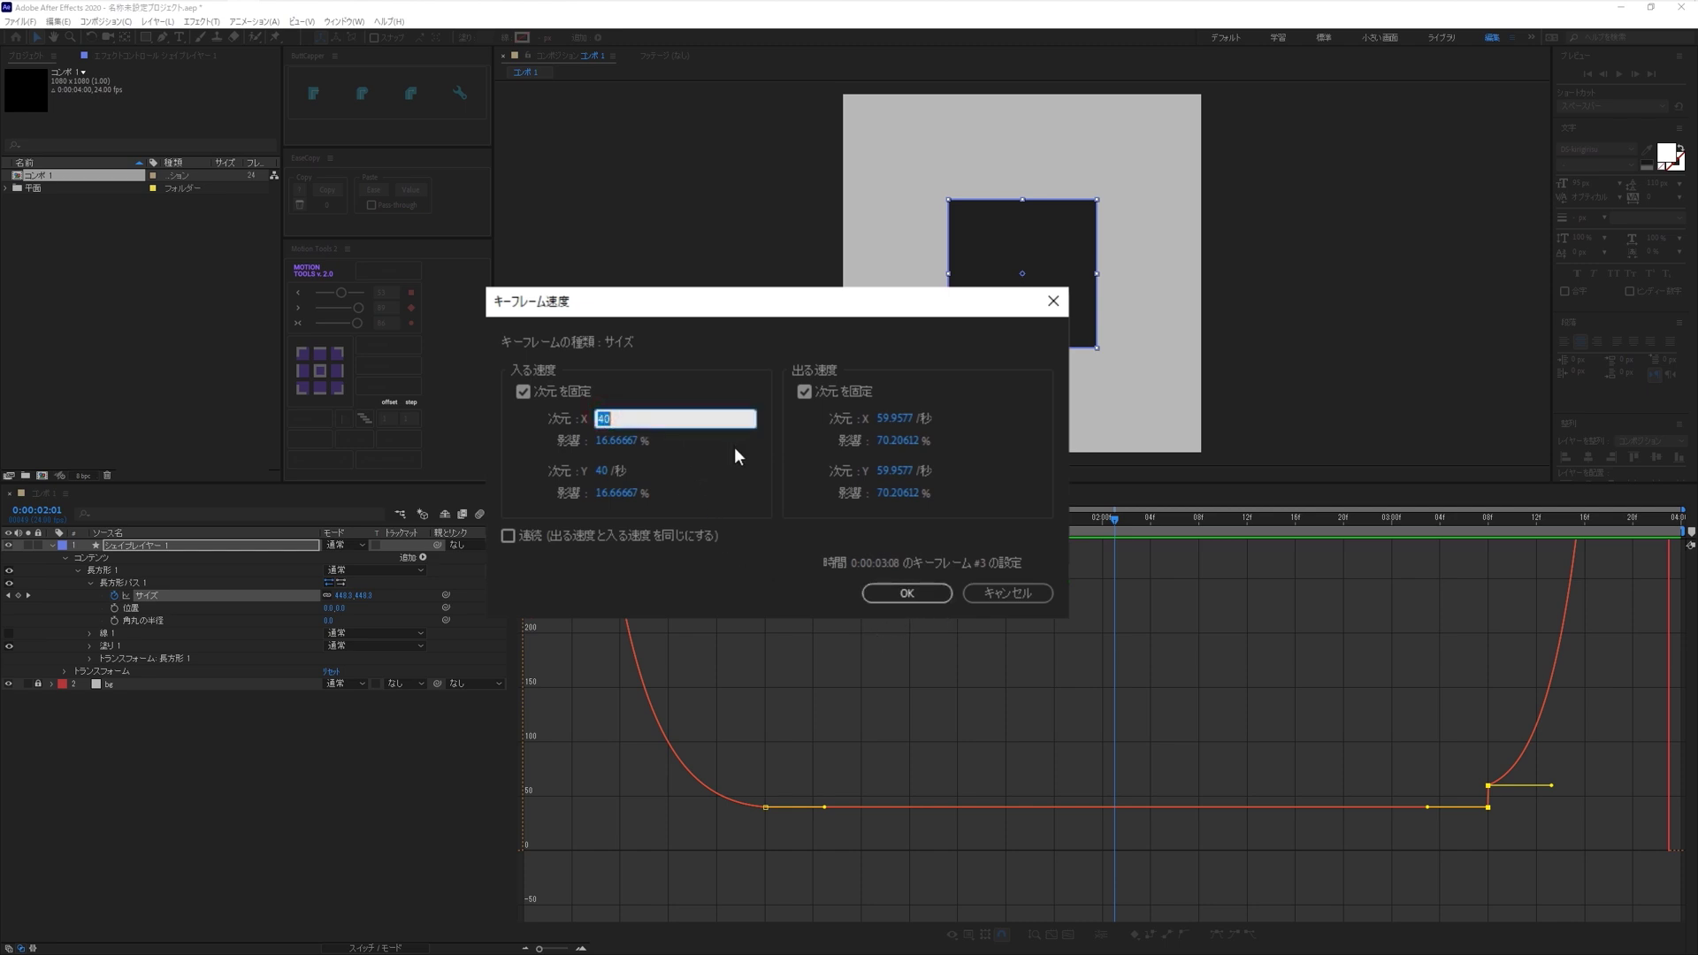
click(750, 539)
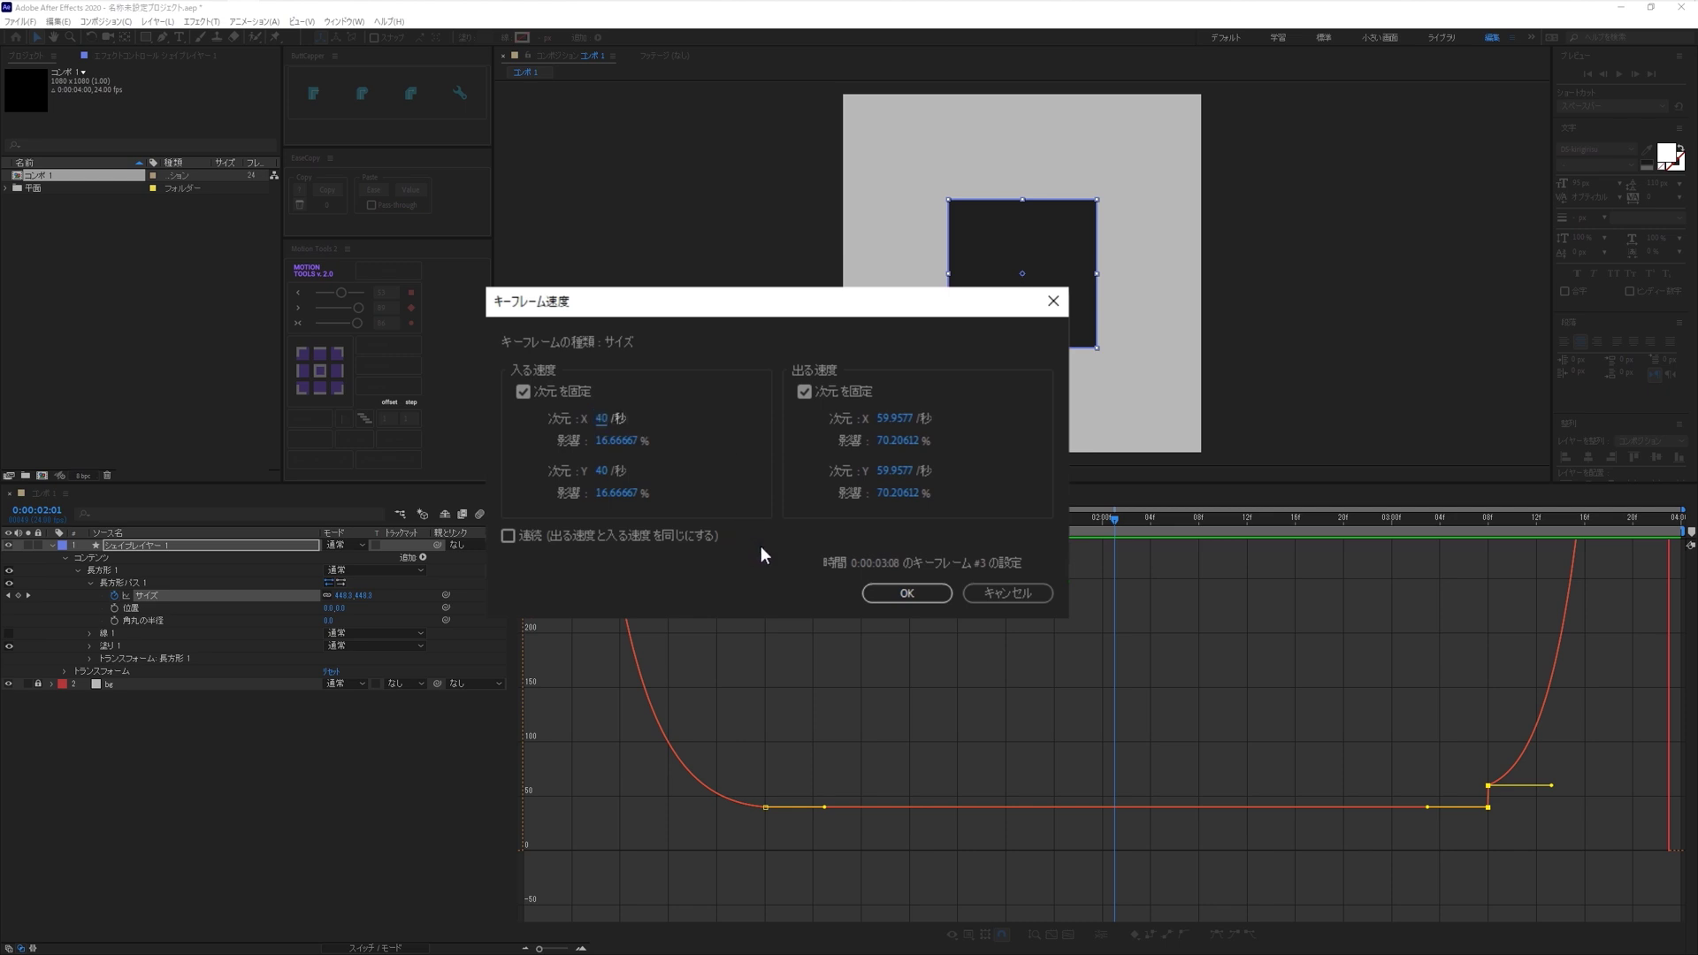
click(904, 419)
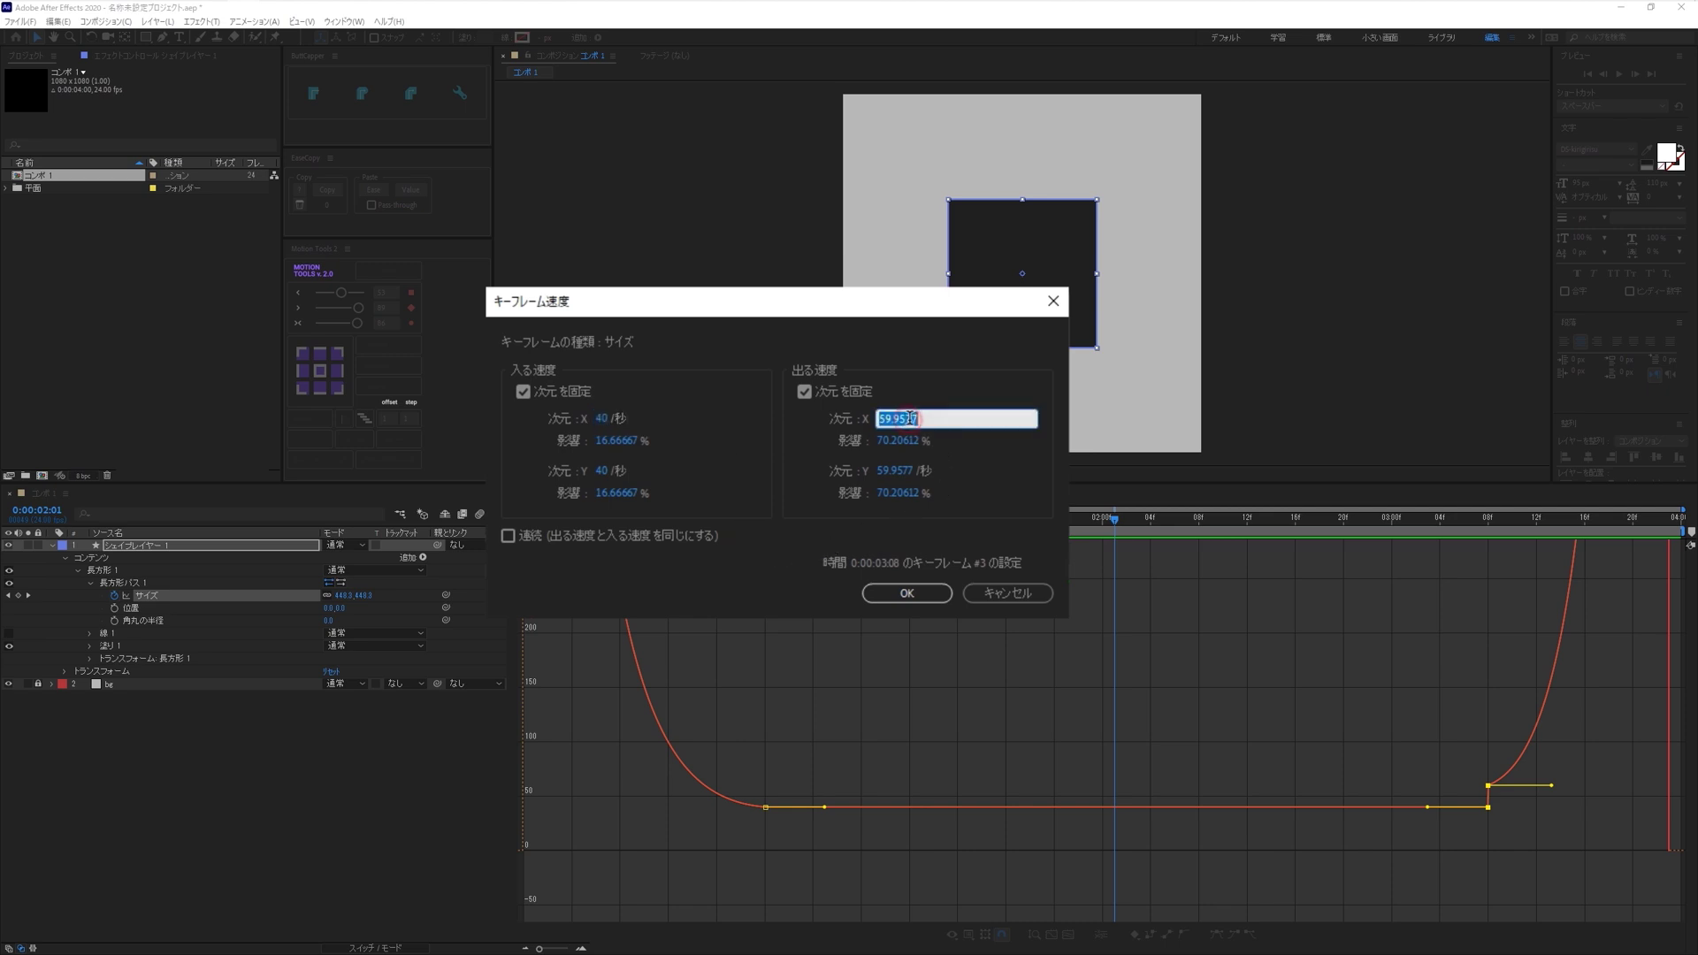
text(40)
click(977, 392)
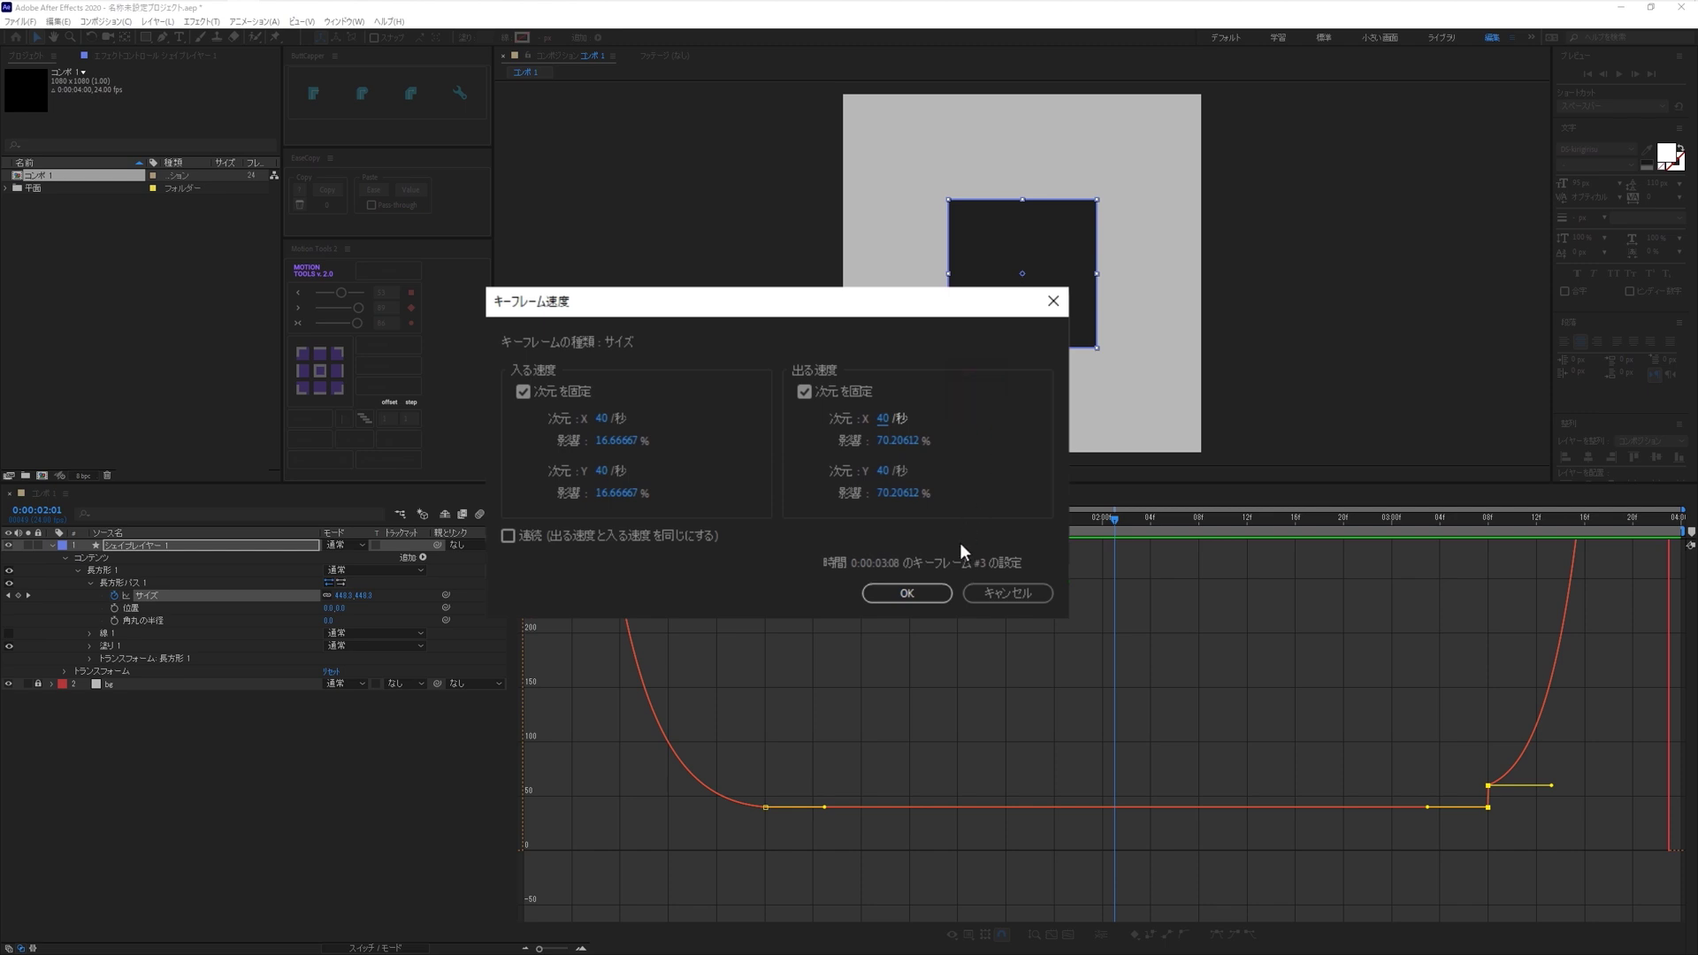
click(934, 599)
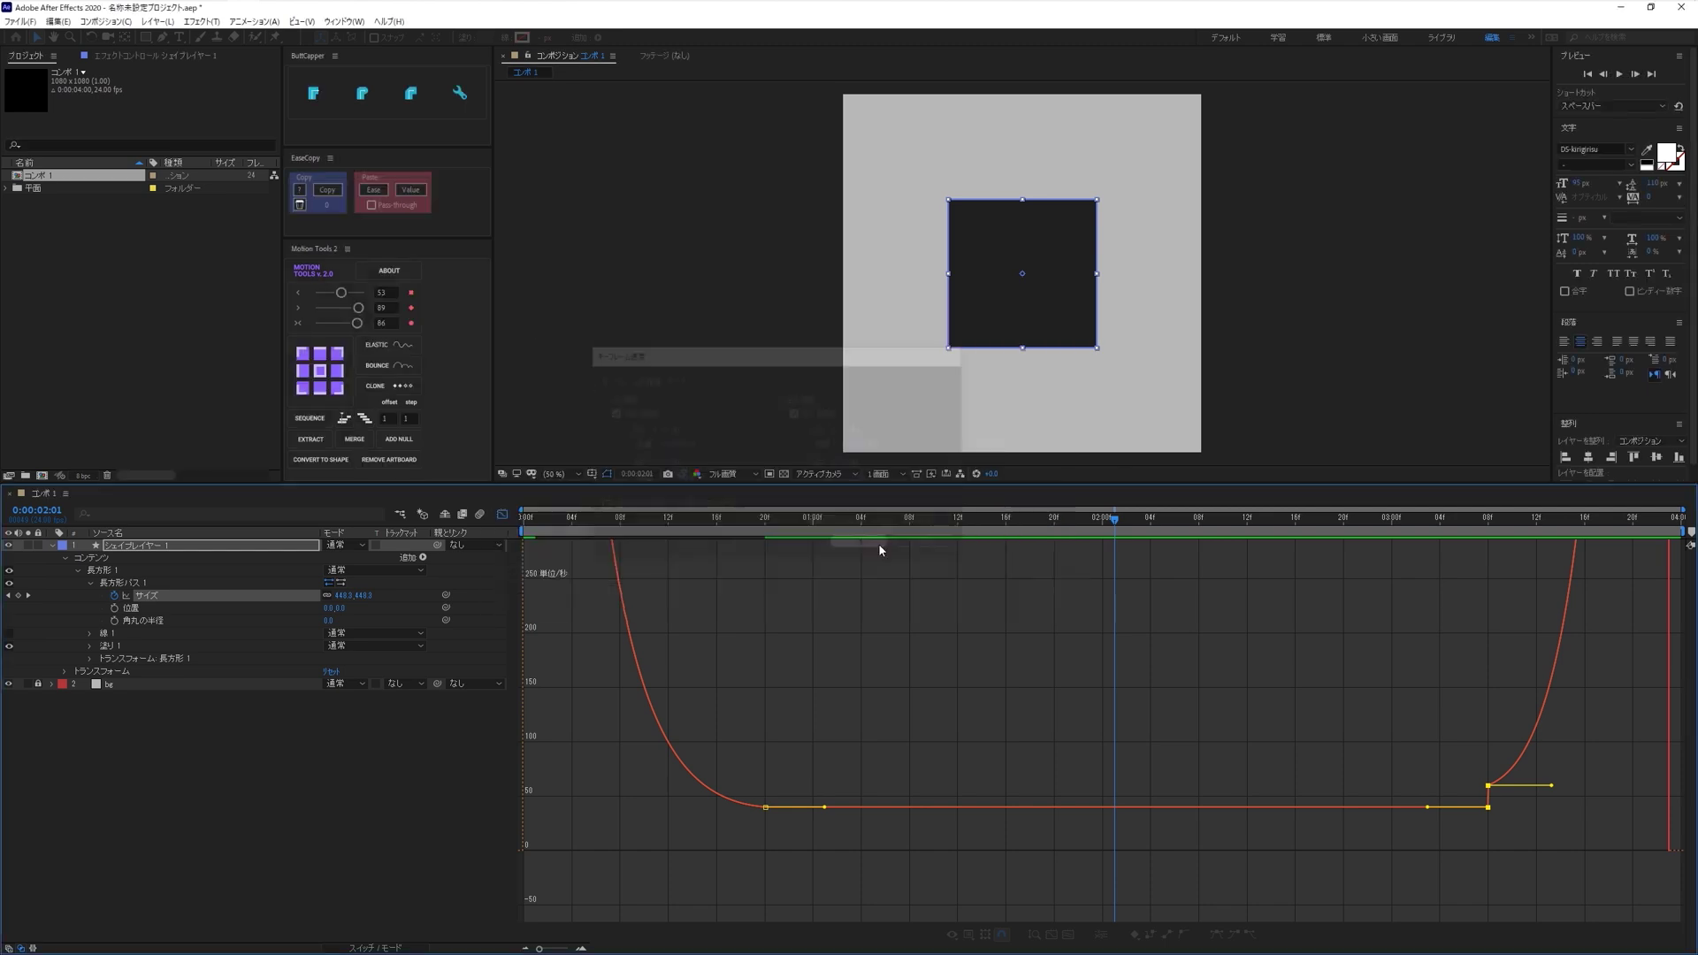
- Deselect the keyframes and play back the black square's size animation from the start
click(1340, 733)
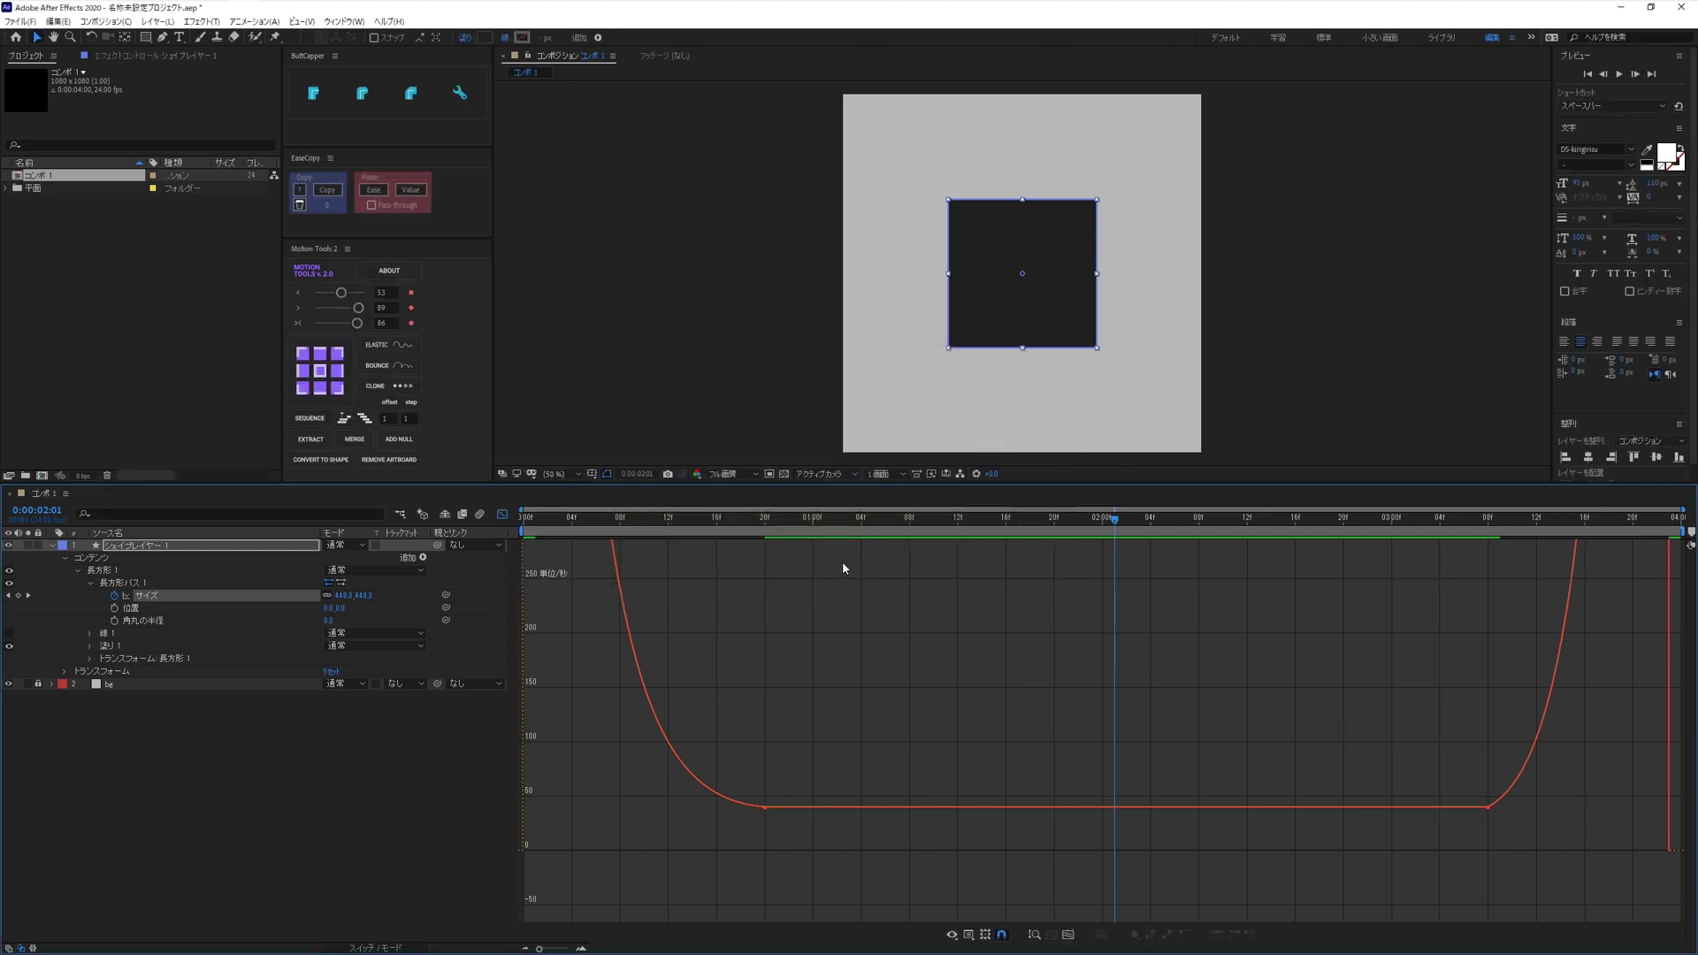
key(space)
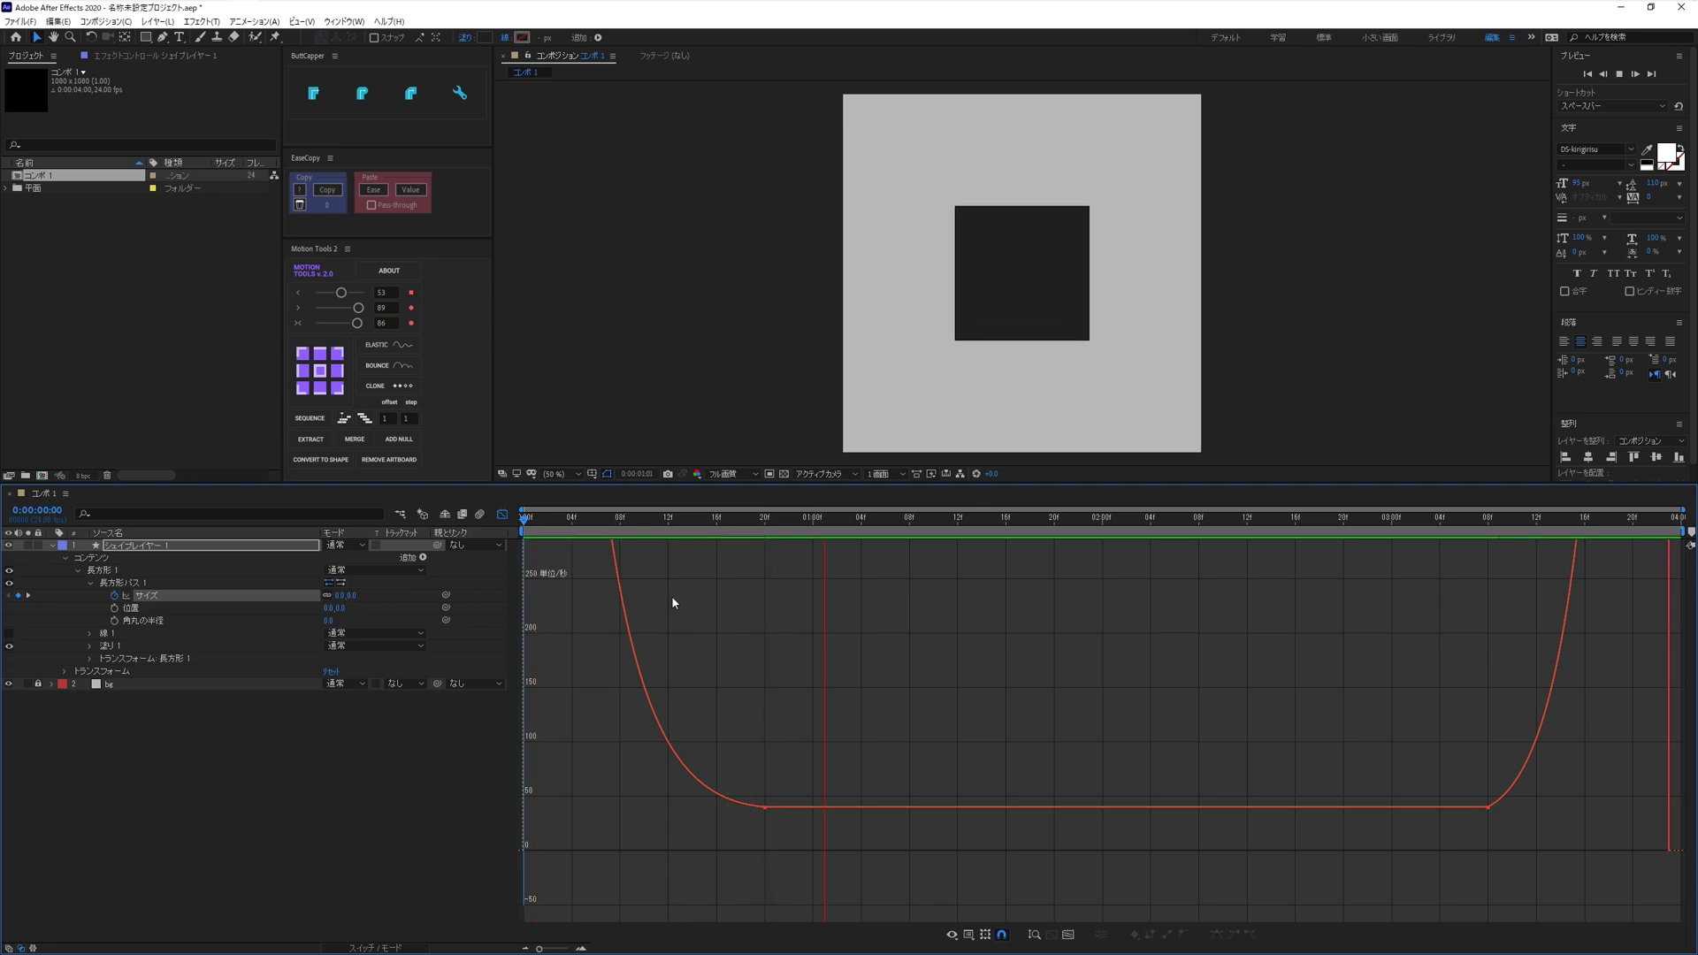